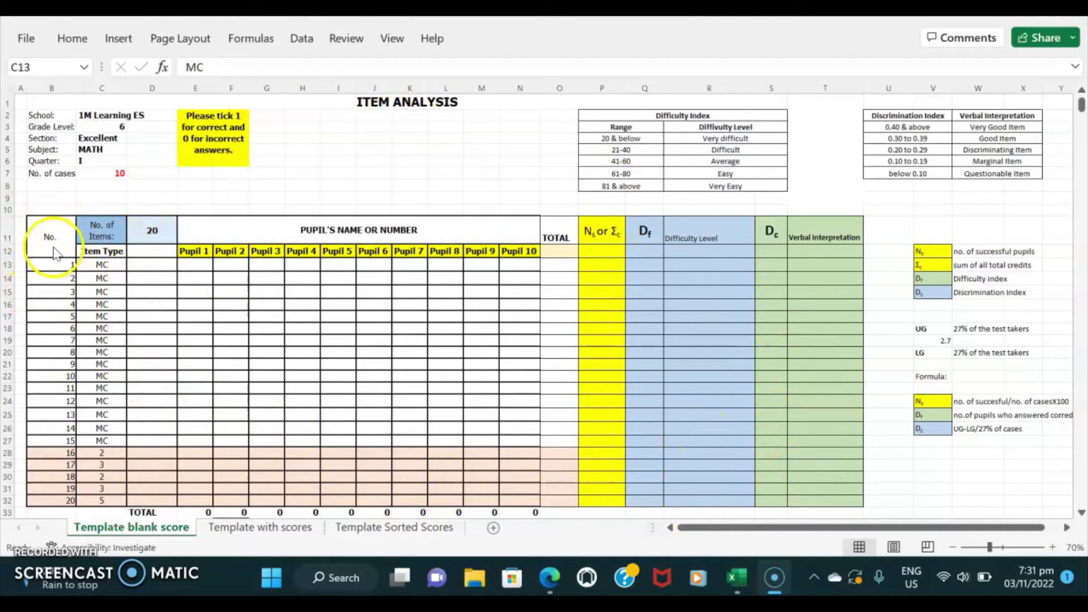
click(99, 232)
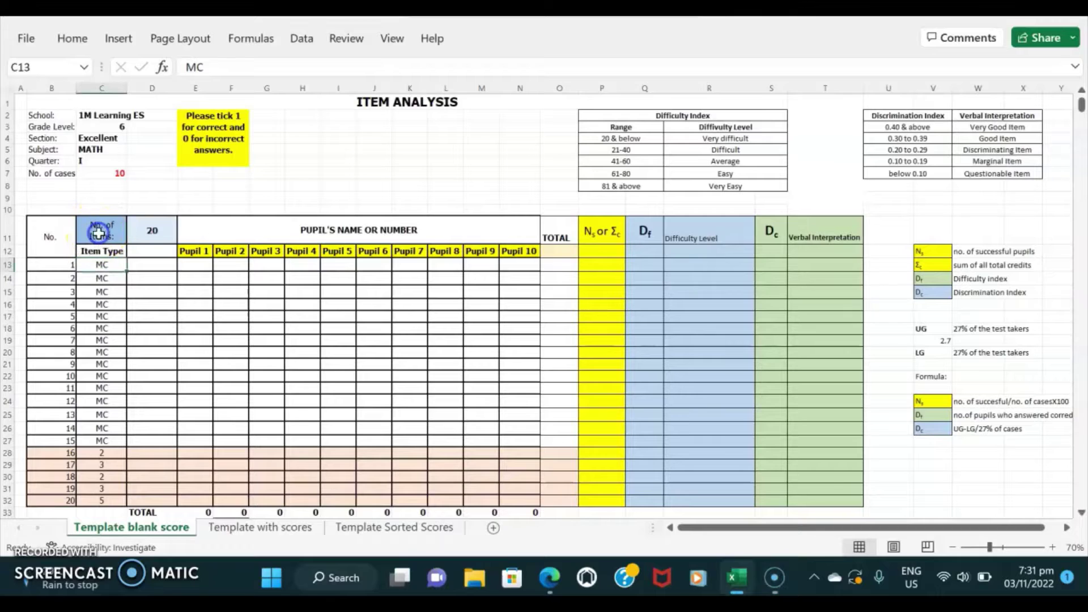
click(161, 231)
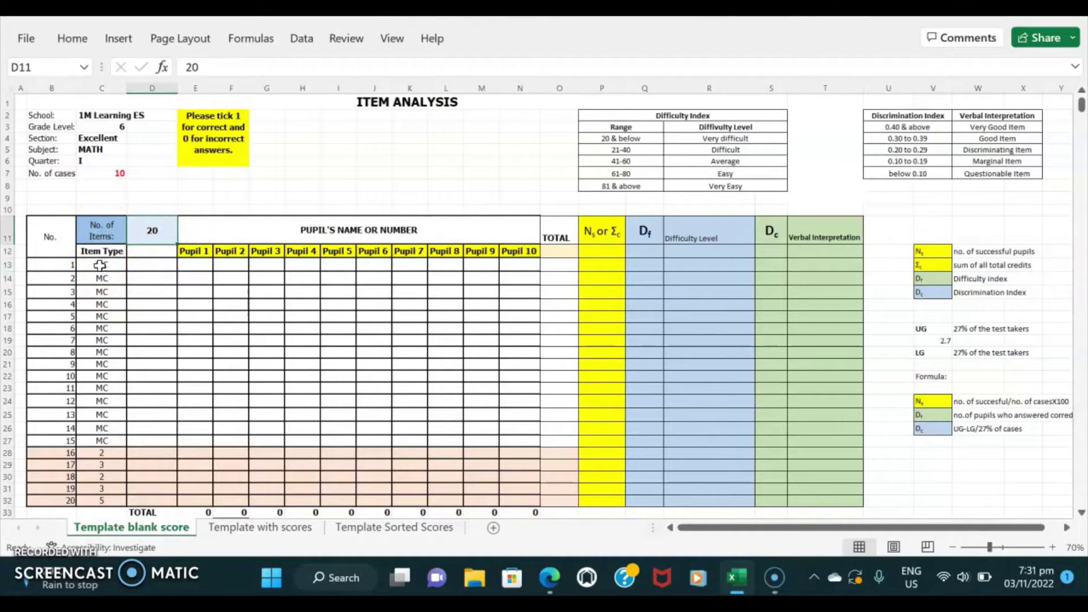
click(51, 440)
click(88, 267)
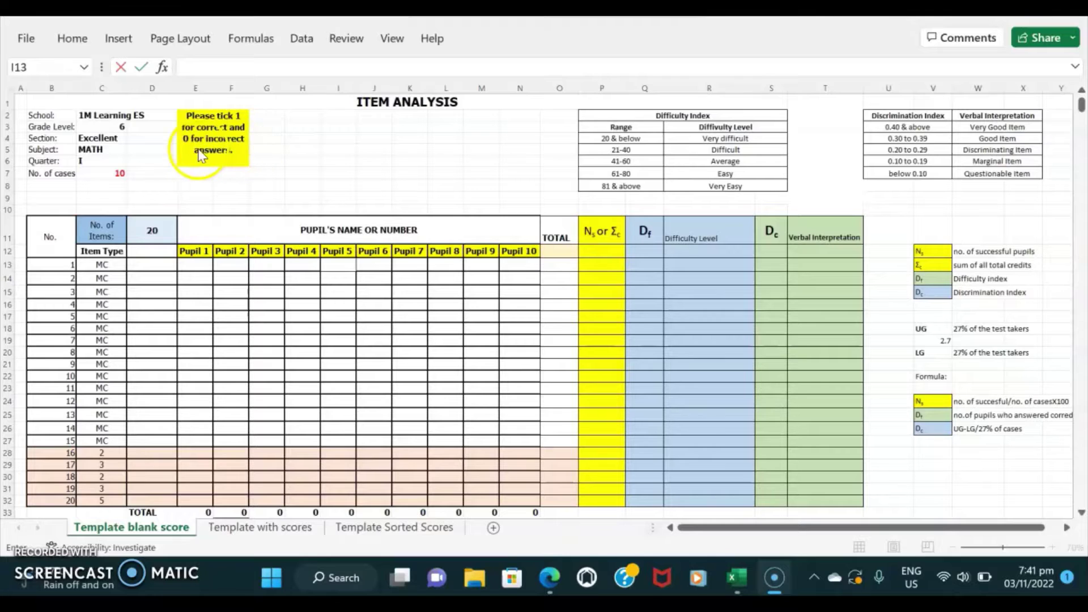
Enter item 1 scores of 1, 0, 1, 1 and 0 for Pupil 1 through Pupil 5 in the blank score template
click(191, 262)
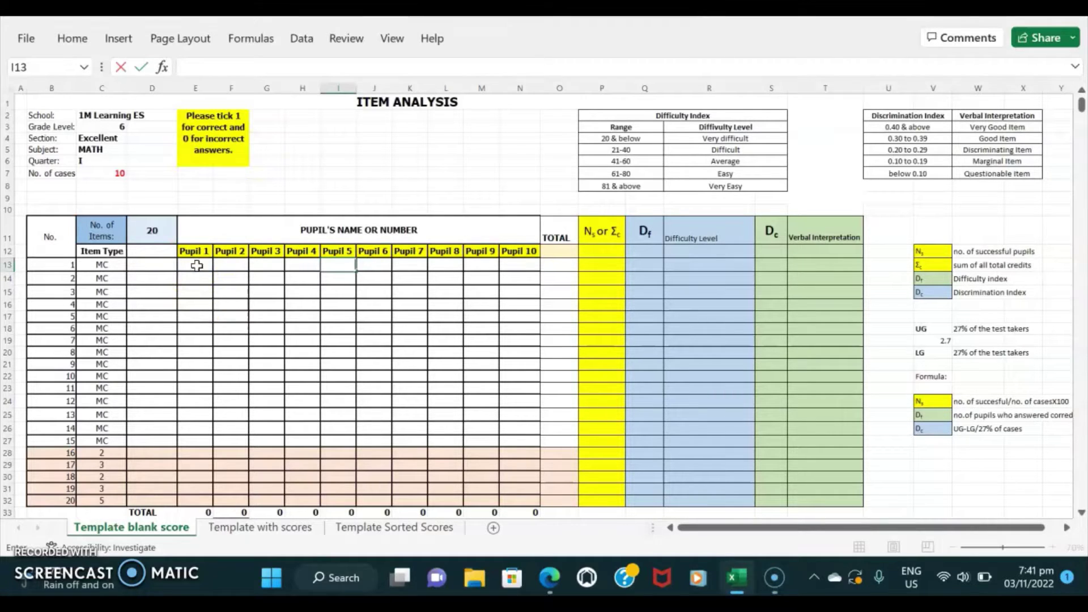
click(191, 264)
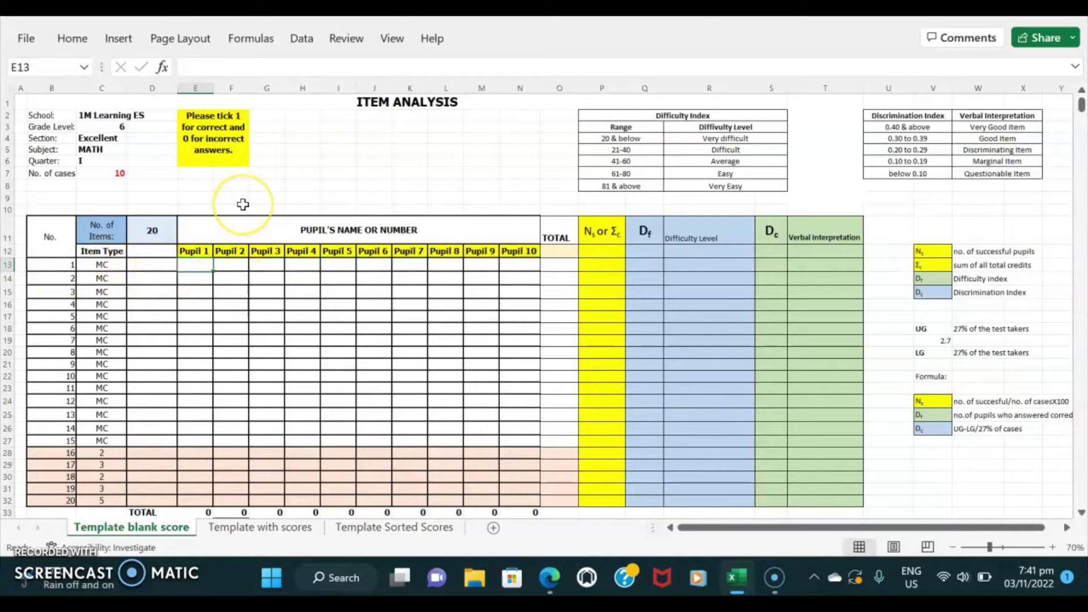
text(1)
key(Tab)
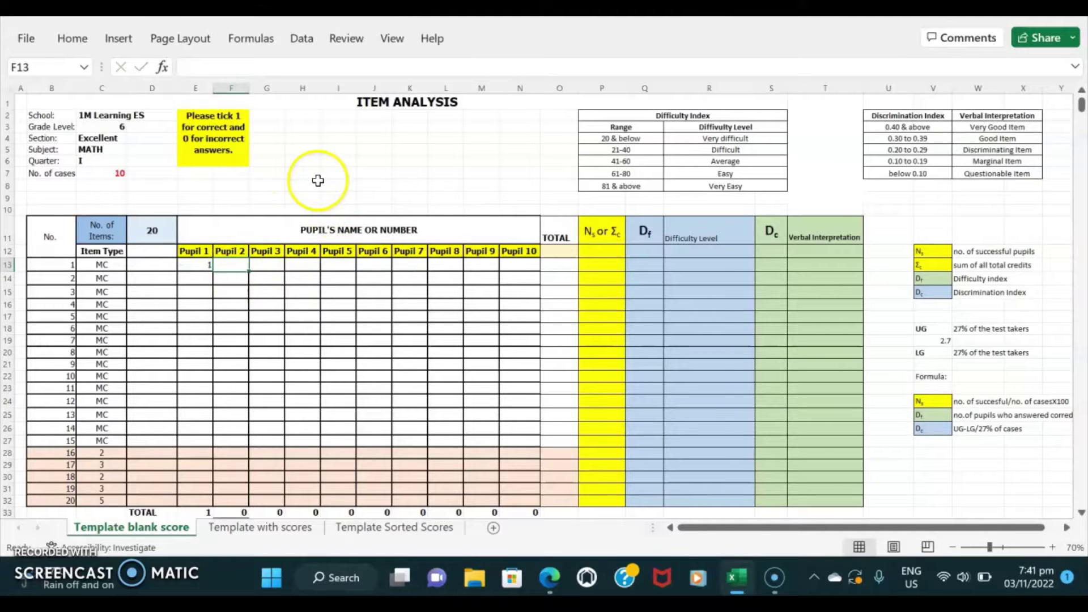
text(0)
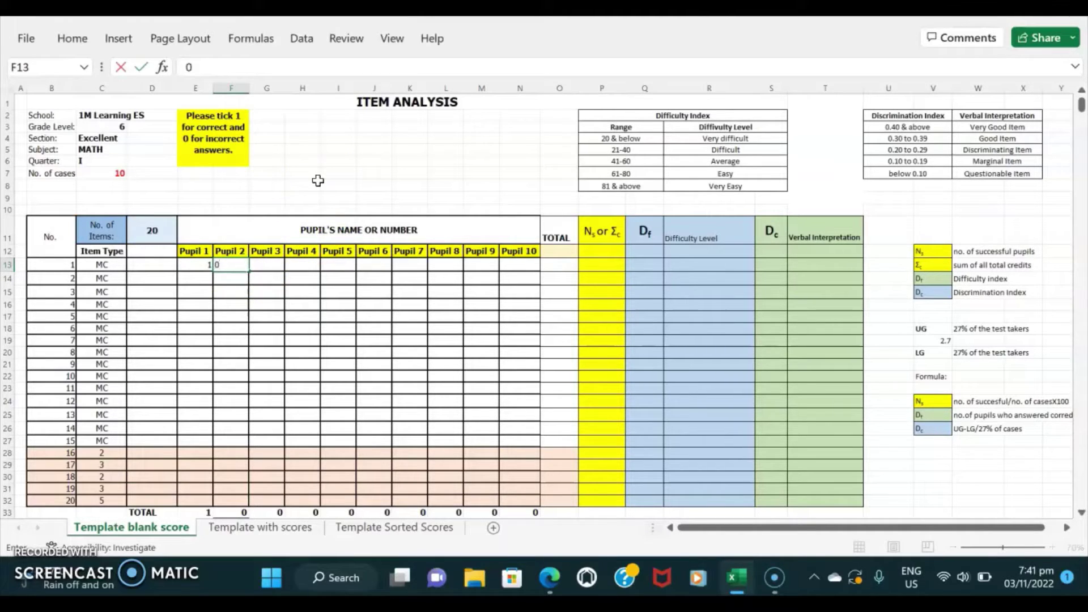
key(Tab)
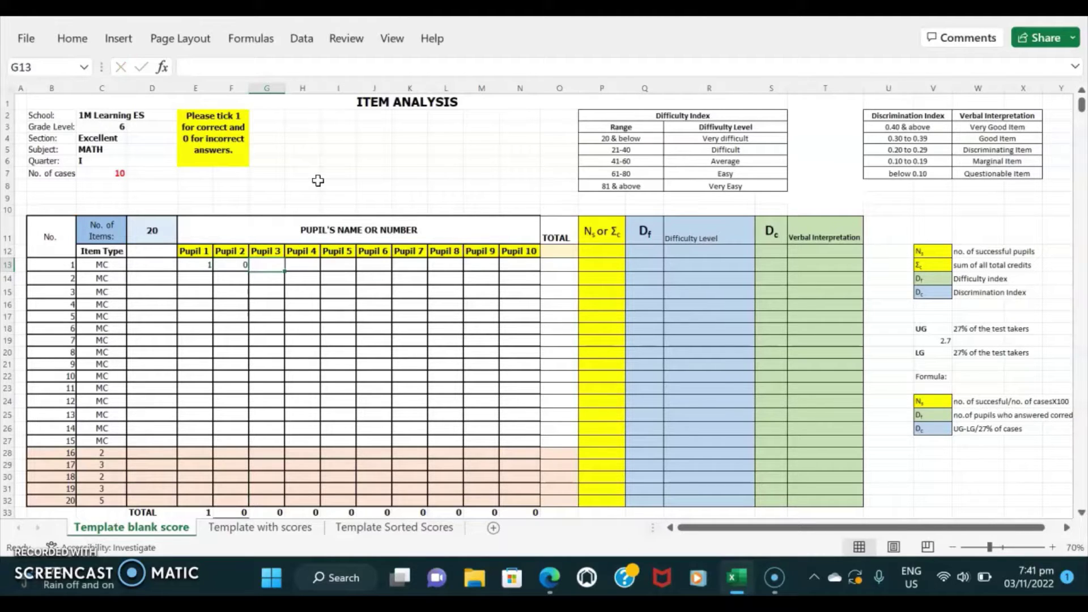
text(1)
key(Tab)
text(1)
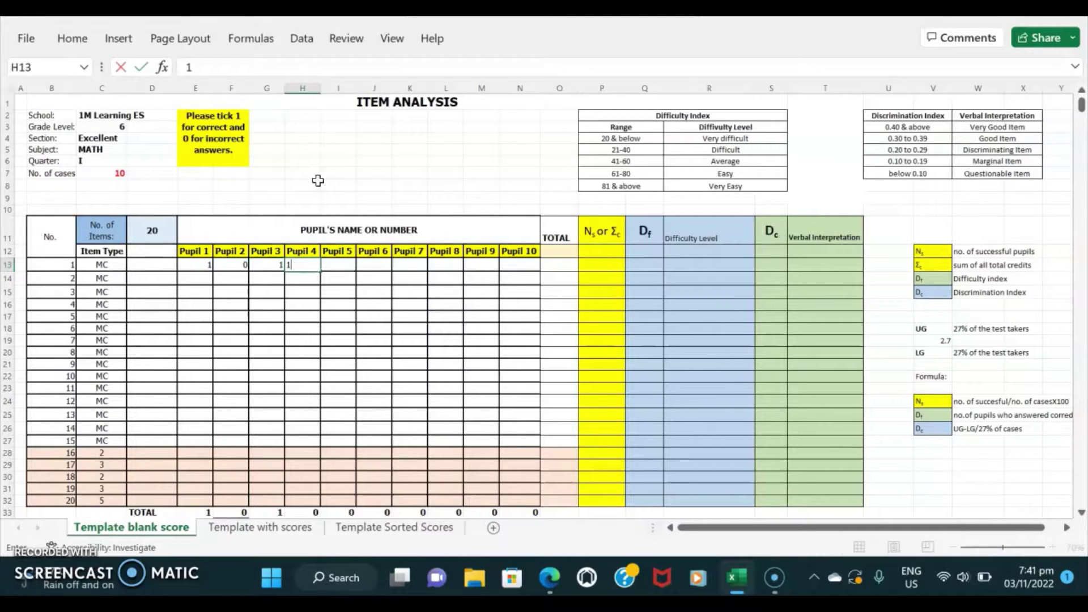
key(Tab)
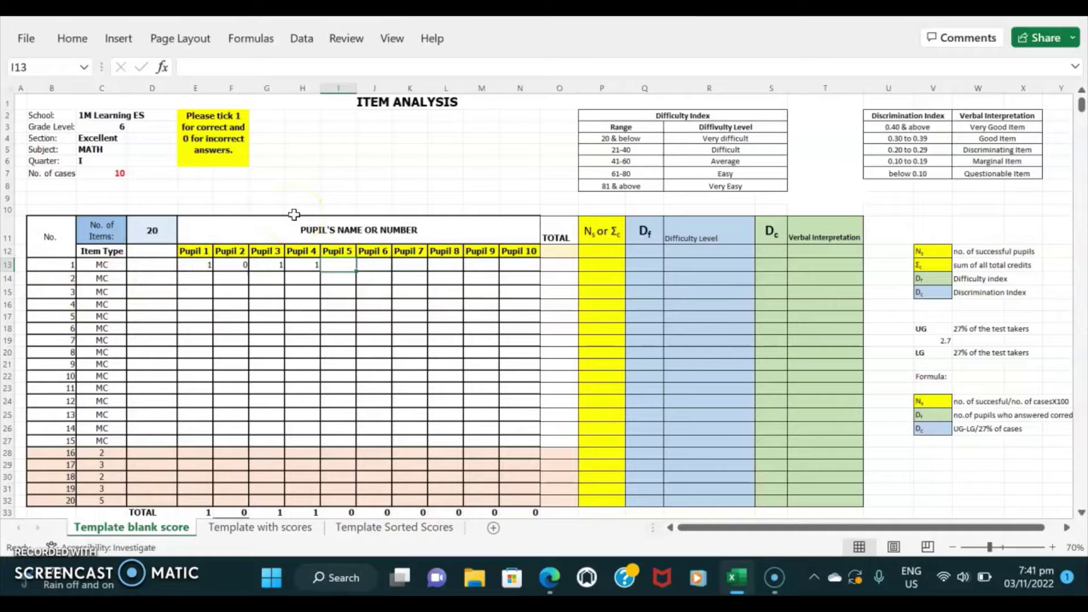
text(0)
key(Tab)
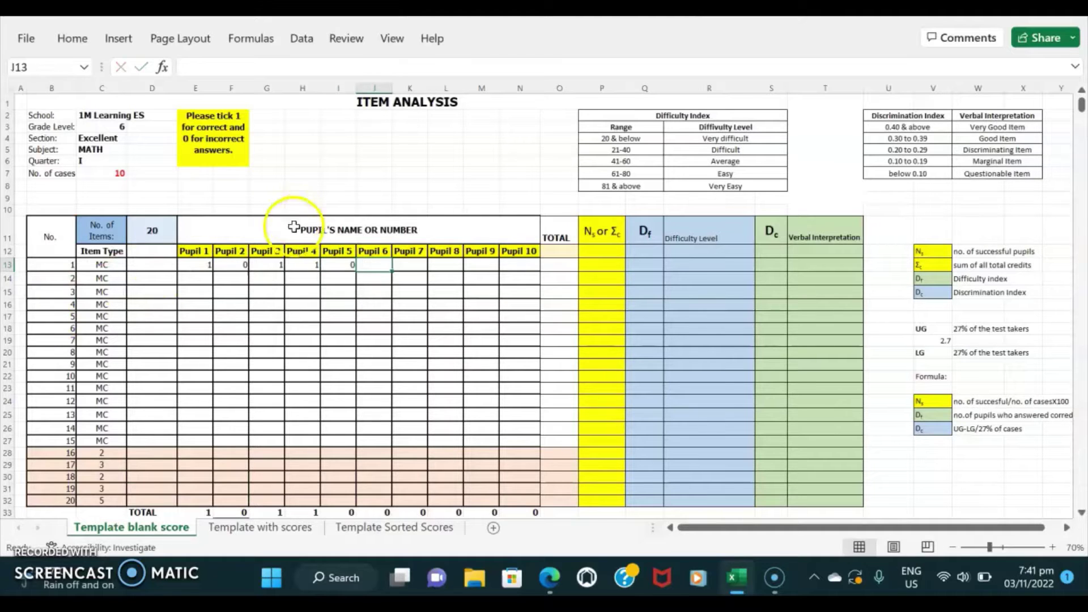
Open the Template with scores sheet and review its pupil scores, difficulty and discrimination columns, and the UG and LG entries
click(273, 528)
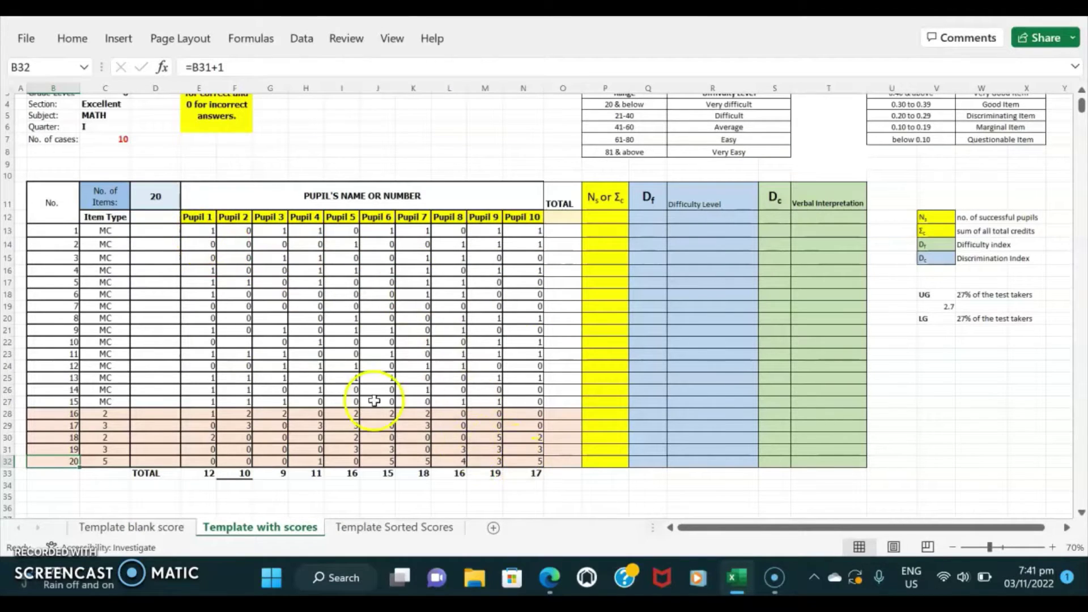
click(201, 233)
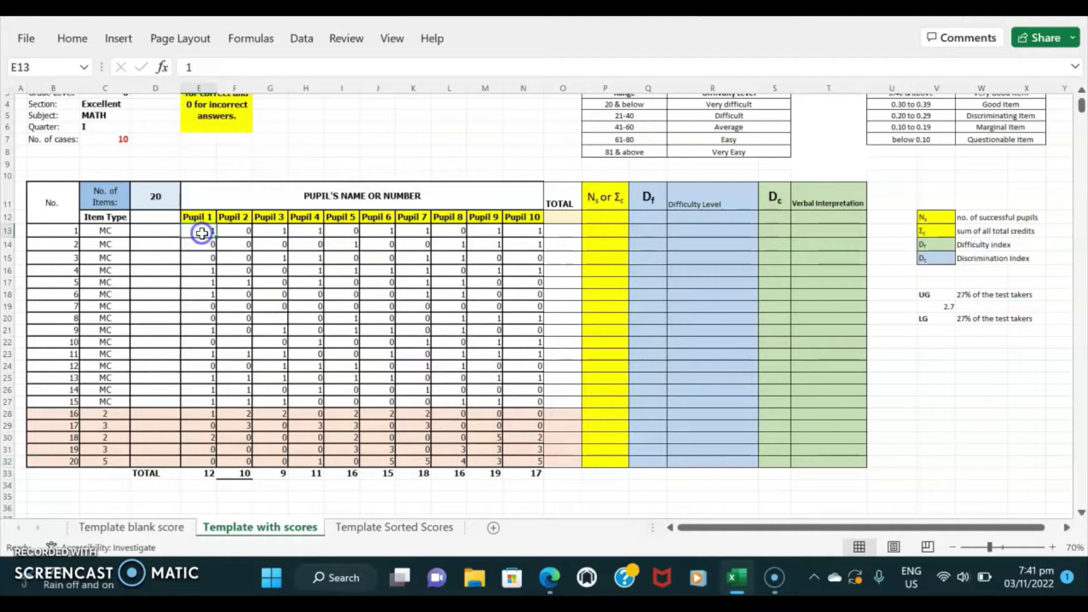
click(537, 464)
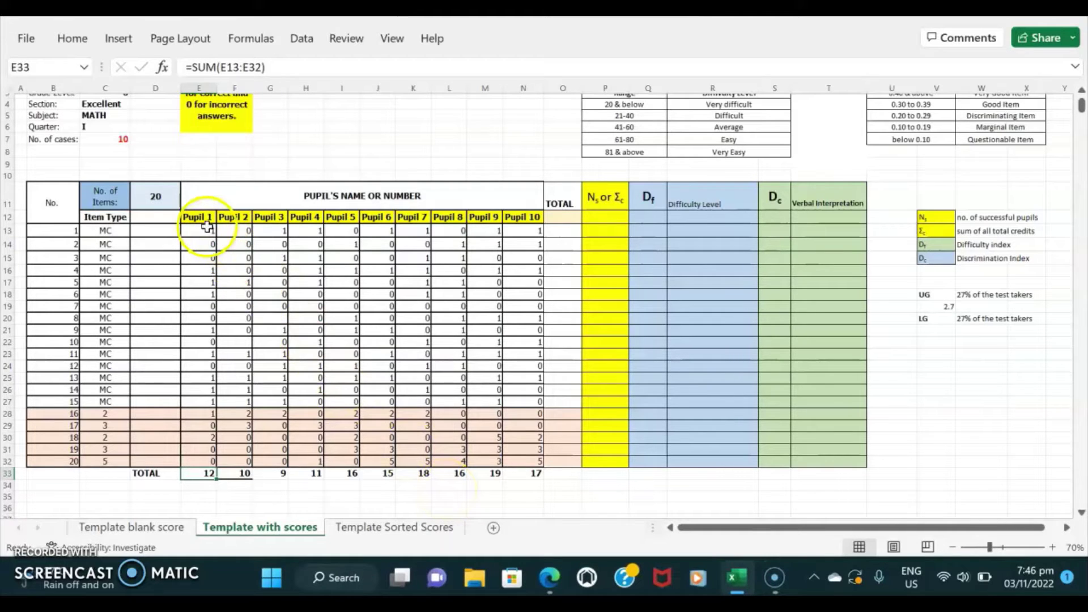
click(653, 216)
click(776, 218)
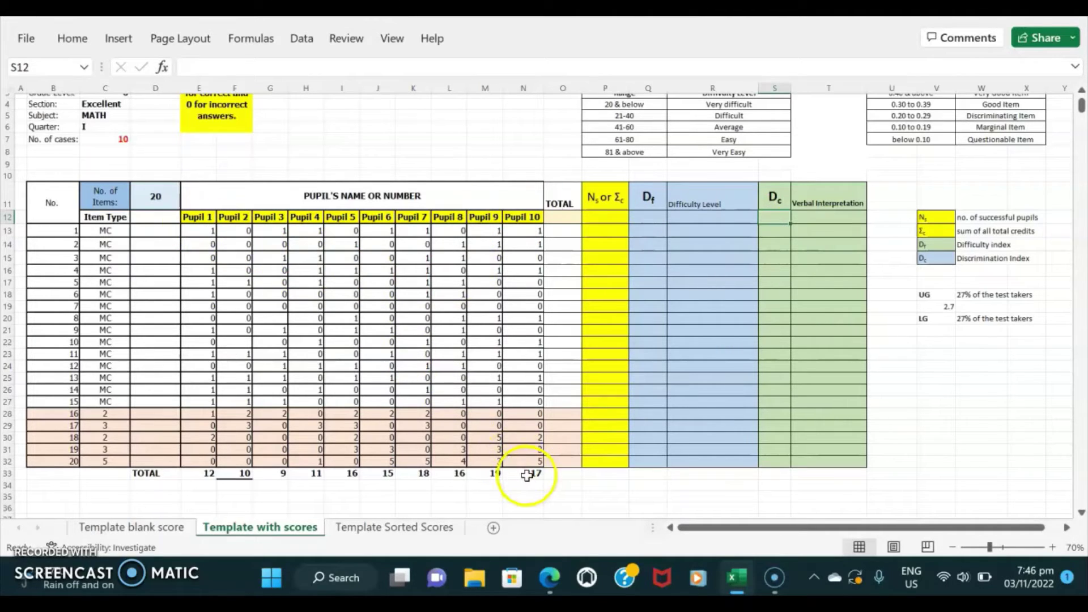
click(925, 294)
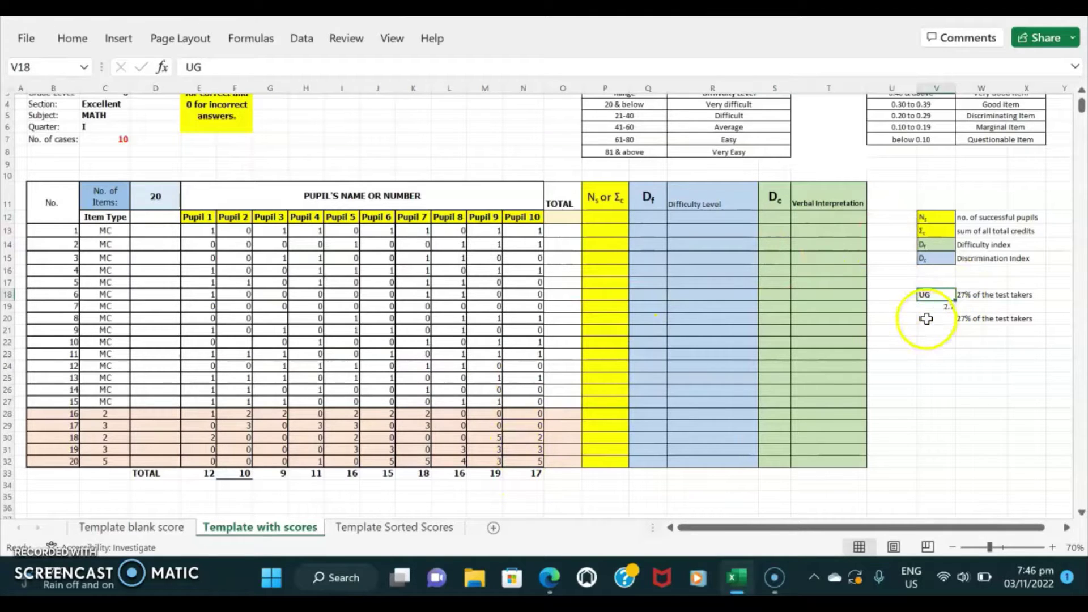
click(925, 317)
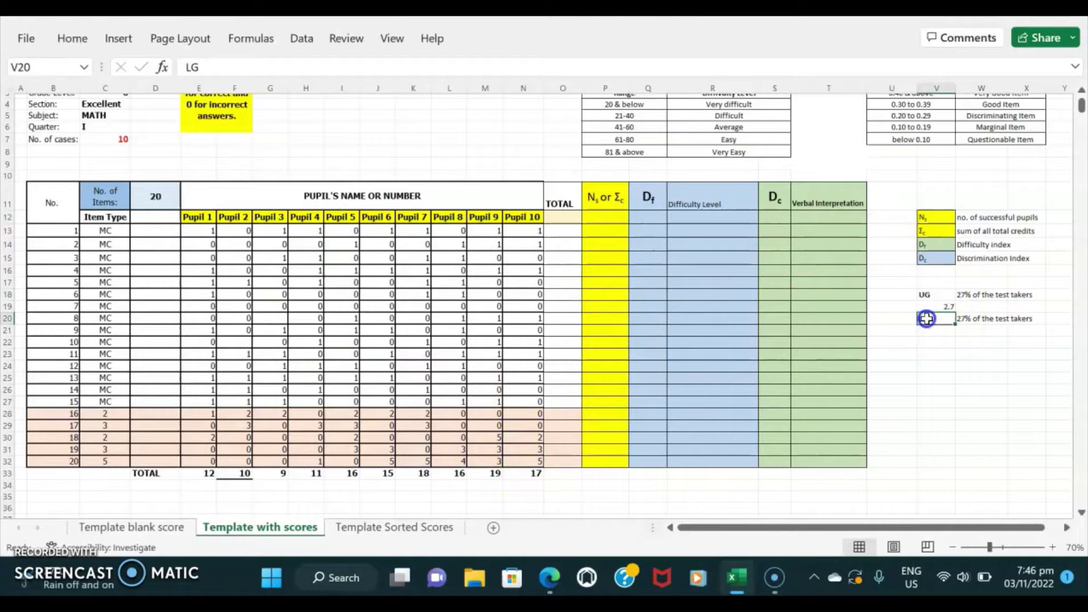
Start a custom sort on the pupil scores and totals in E13:N33 with the orientation set to left to right
click(199, 229)
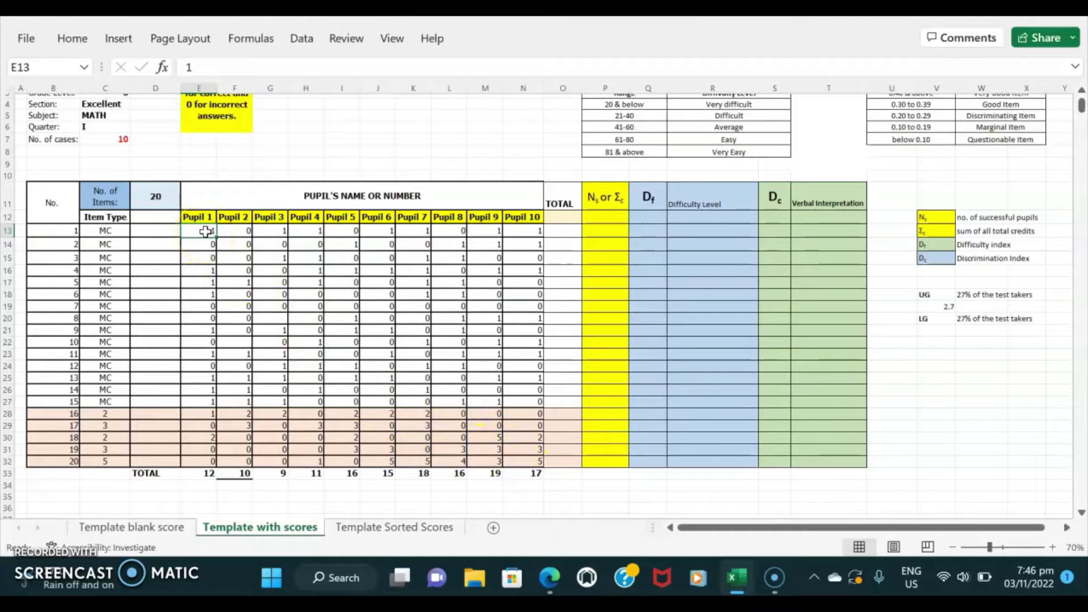
shift+click(533, 473)
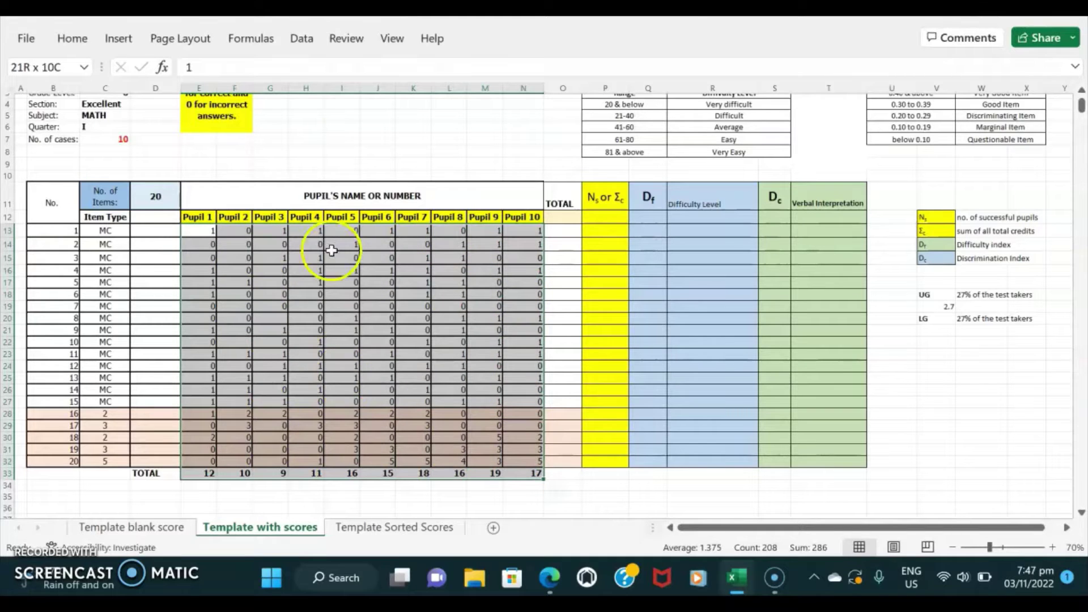
click(301, 40)
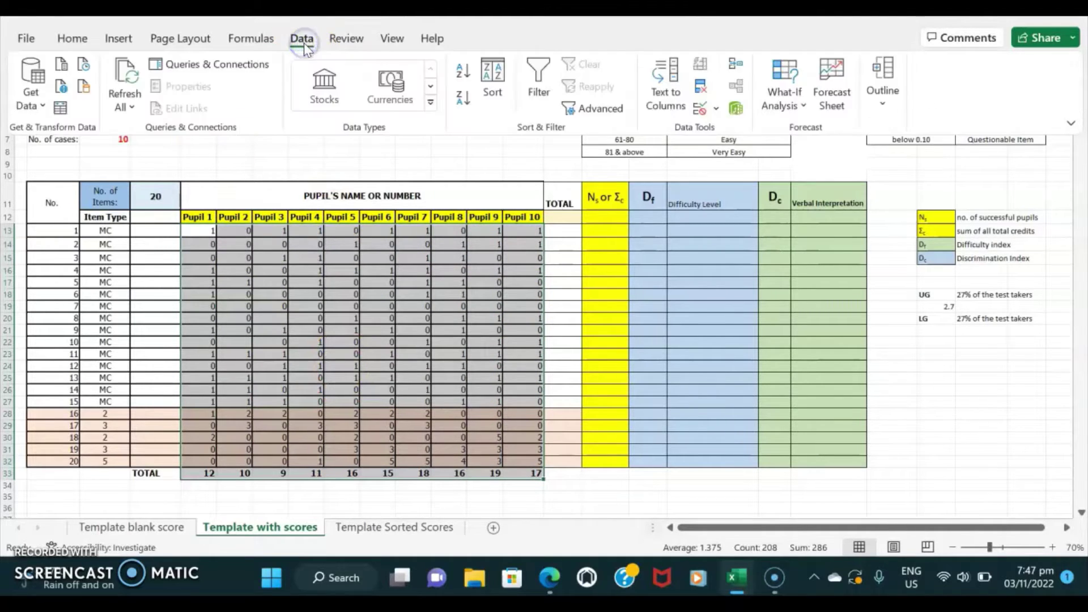
click(493, 82)
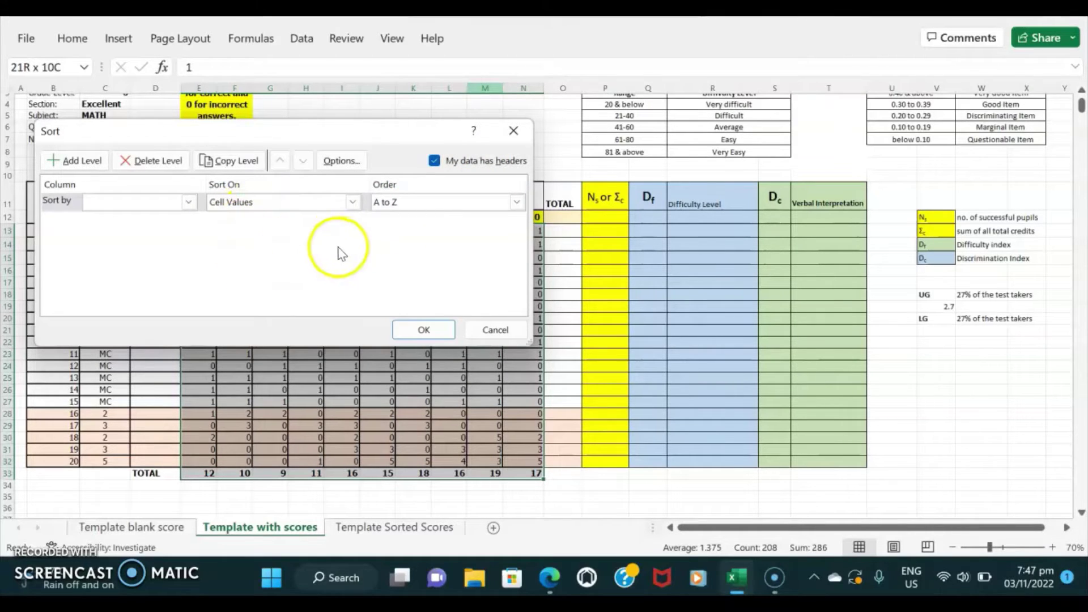
click(350, 170)
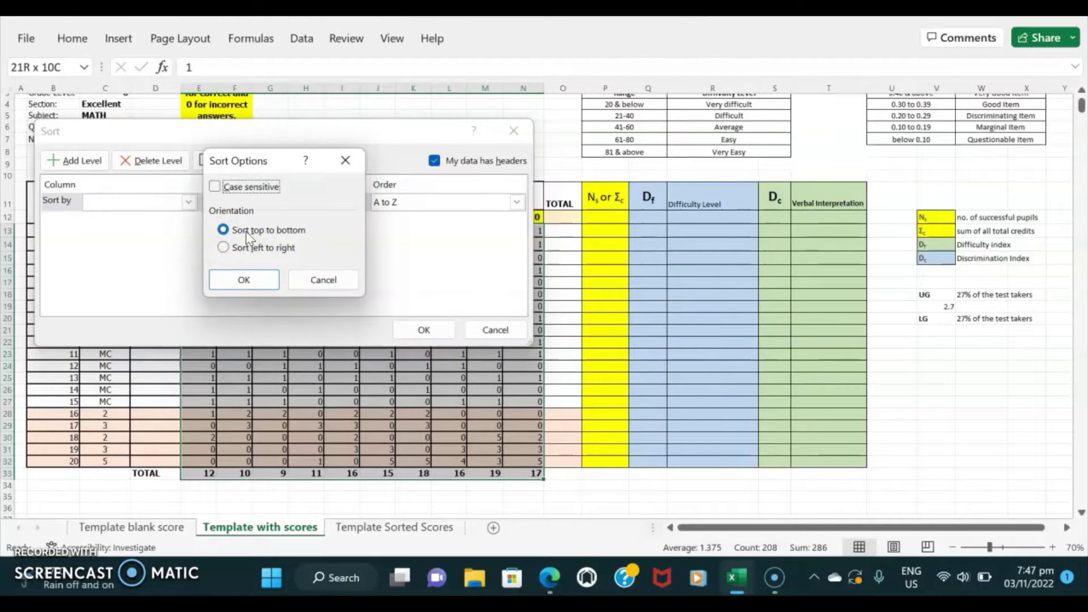
click(238, 257)
click(223, 248)
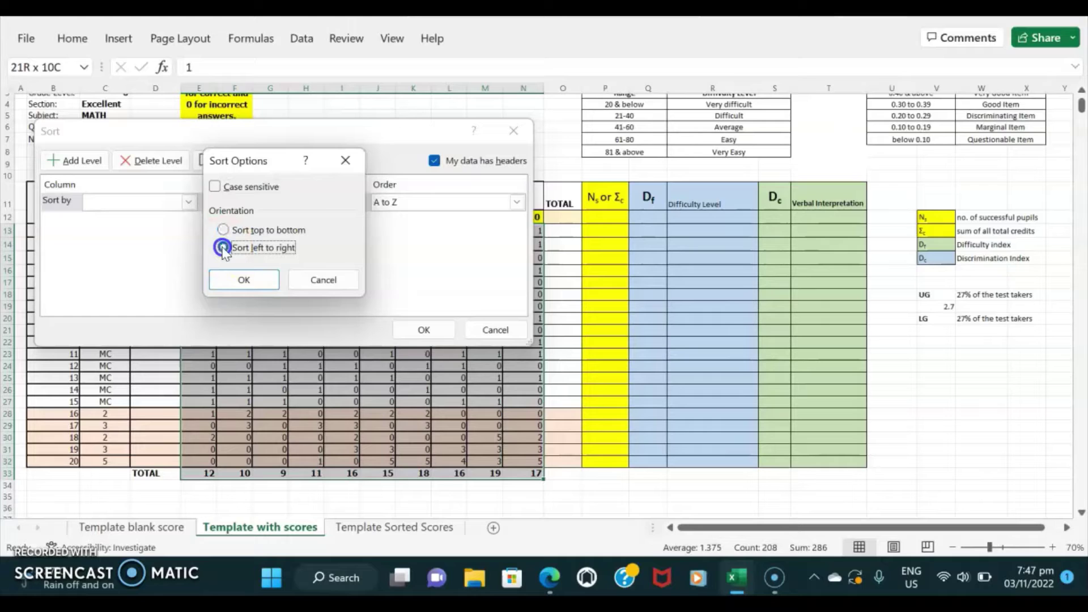
click(243, 280)
Sort the pupil columns by the cell values of Row 33 from smallest to largest
click(188, 201)
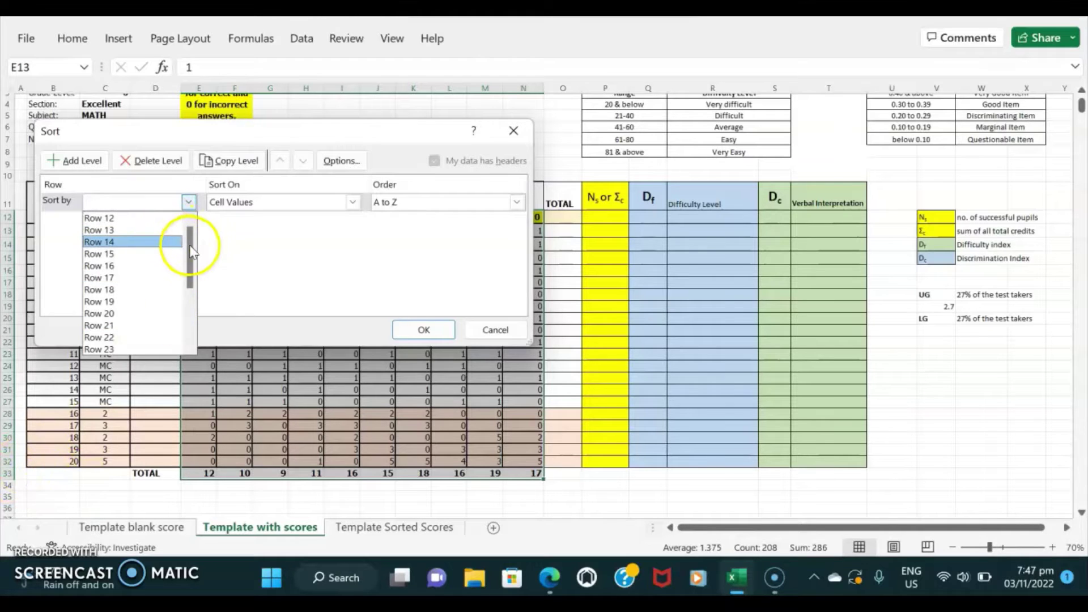
drag(189, 249, 201, 322)
click(102, 349)
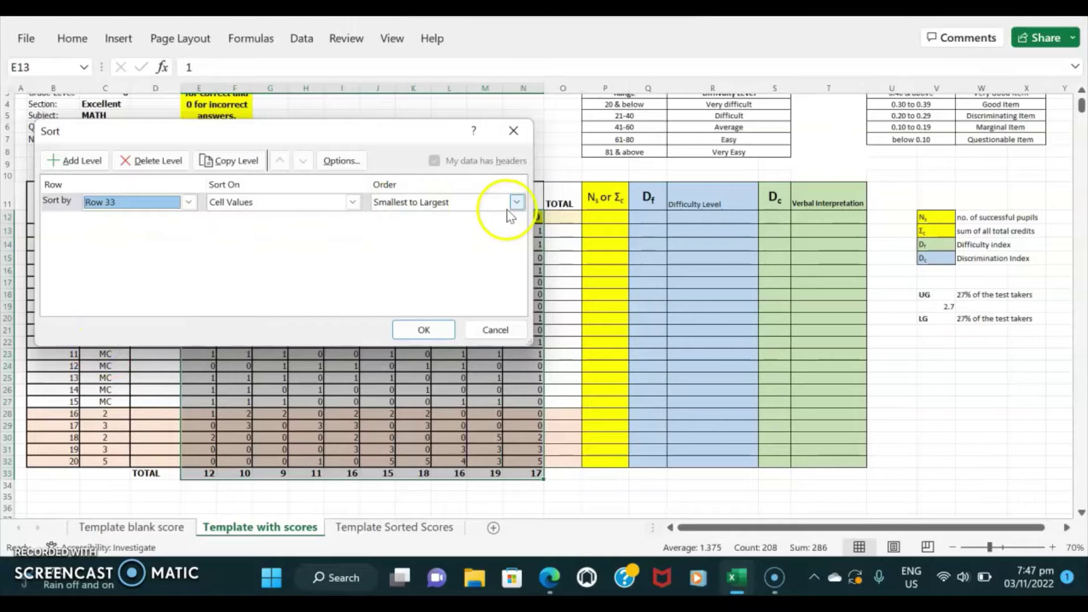
click(423, 329)
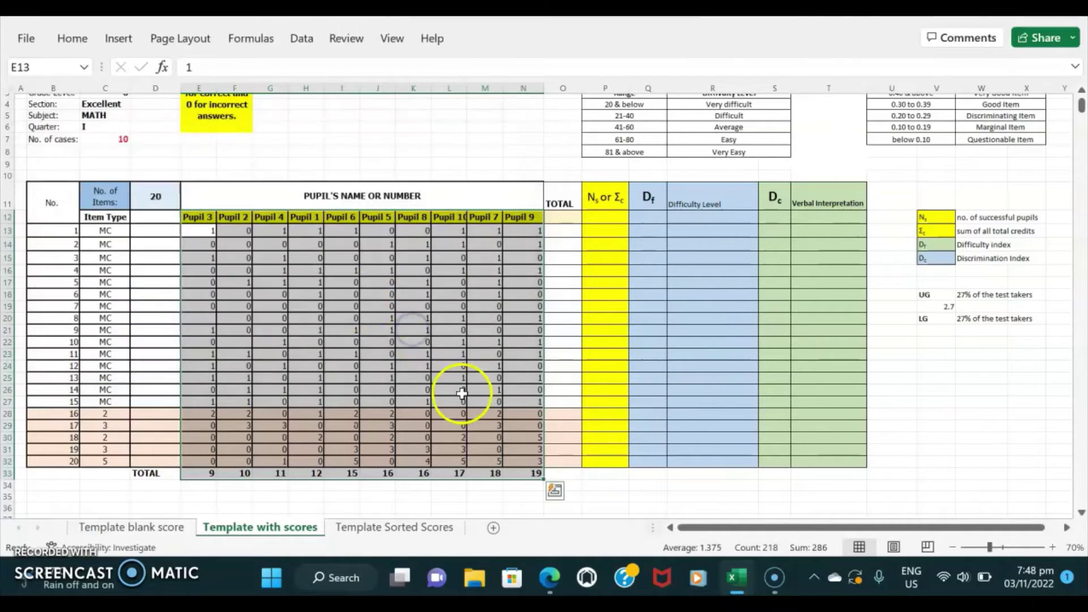
Check the order of the pupil totals across row 33 of the sorted table
click(575, 484)
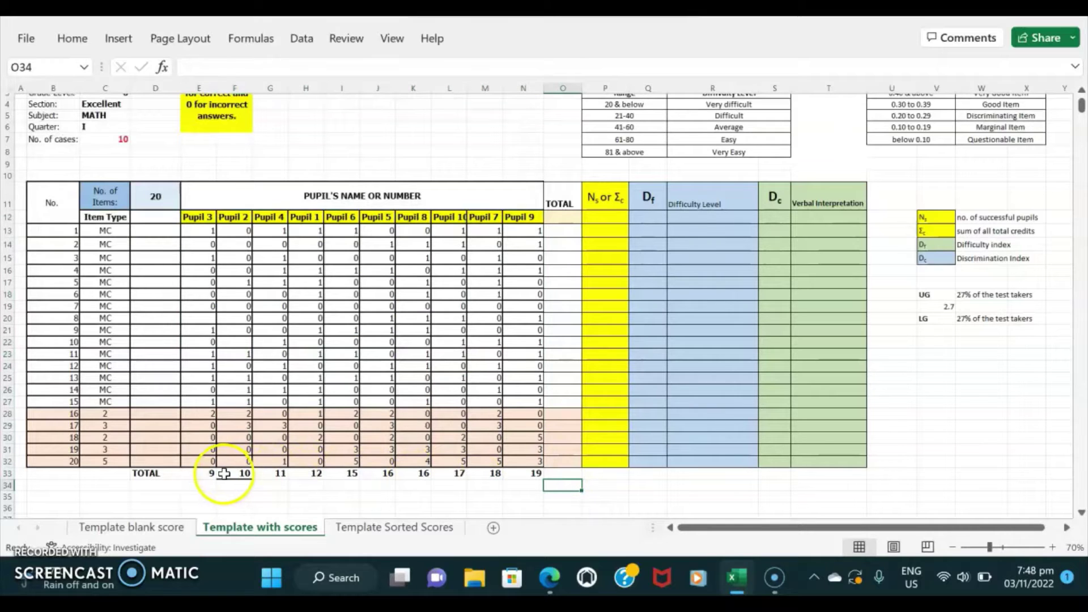
click(203, 474)
click(241, 474)
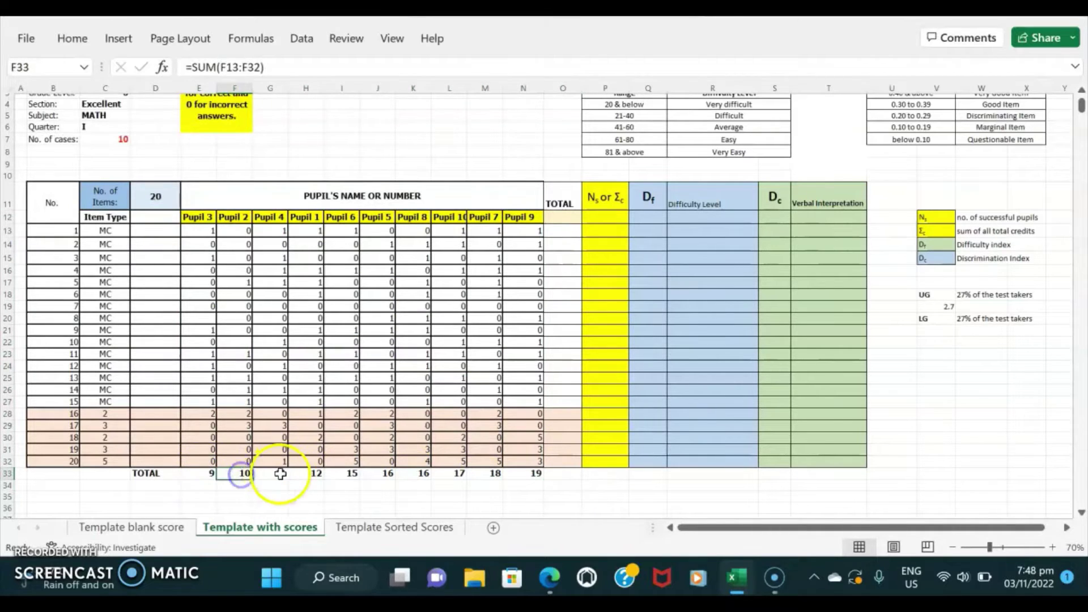
click(280, 474)
click(311, 474)
click(349, 474)
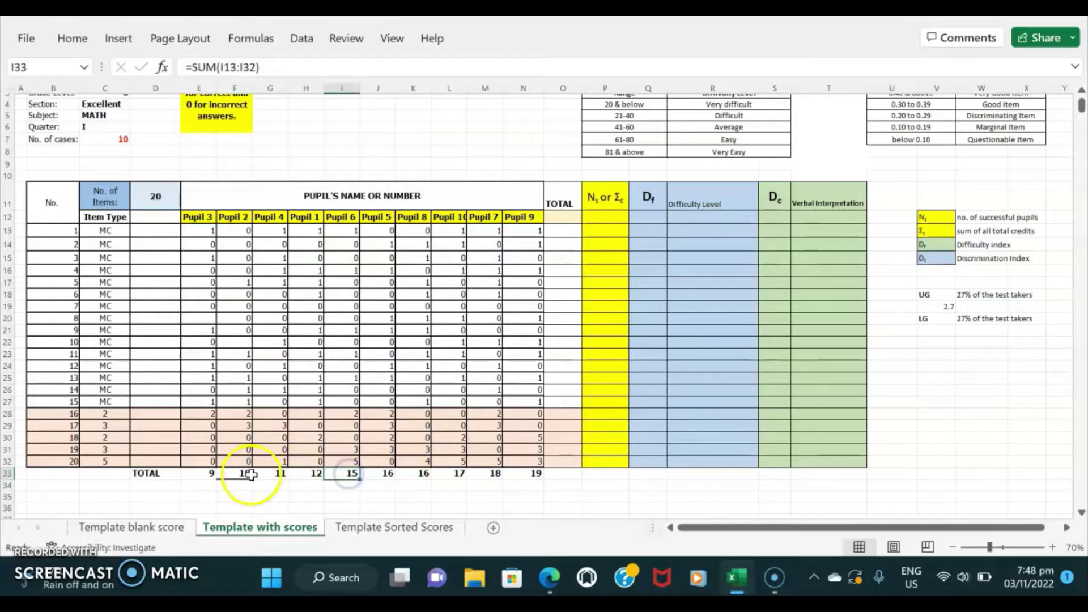
click(535, 476)
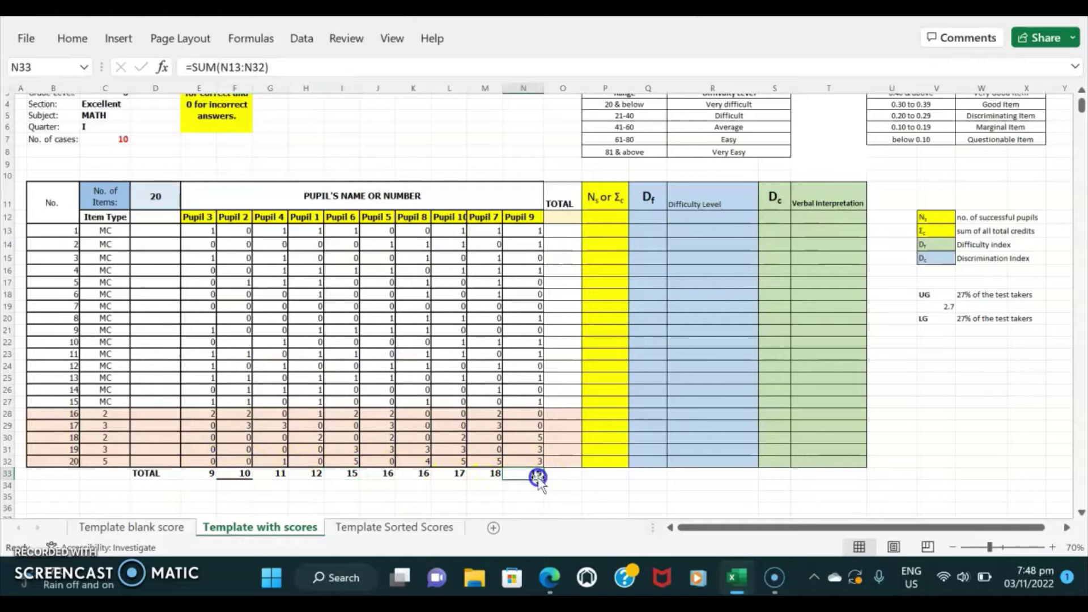
Check how the pupil headings in row 12 are arranged in the sorted table
click(207, 216)
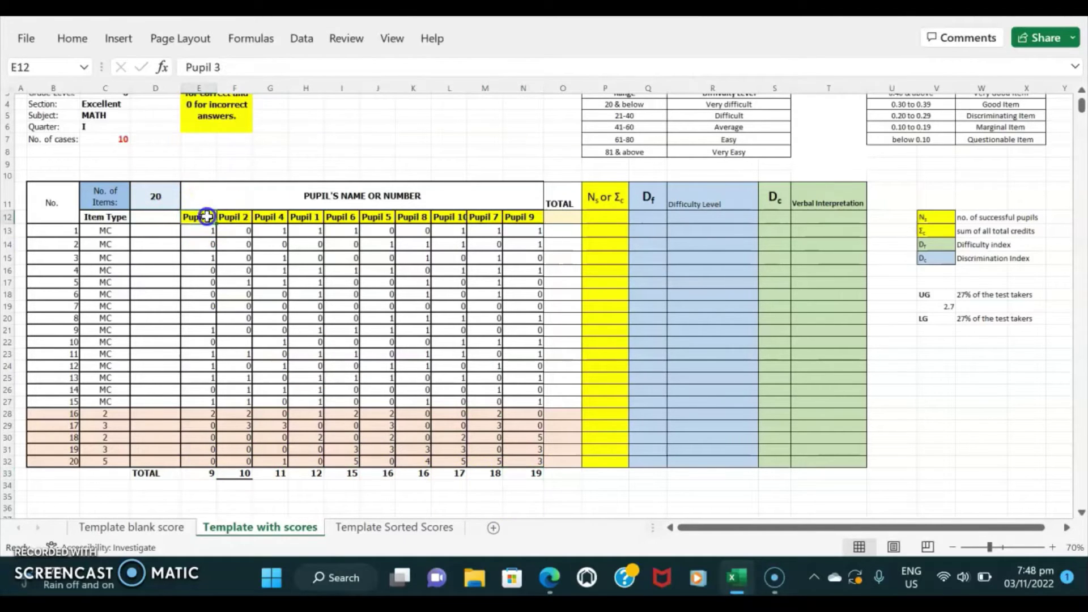
click(243, 216)
click(278, 217)
click(308, 218)
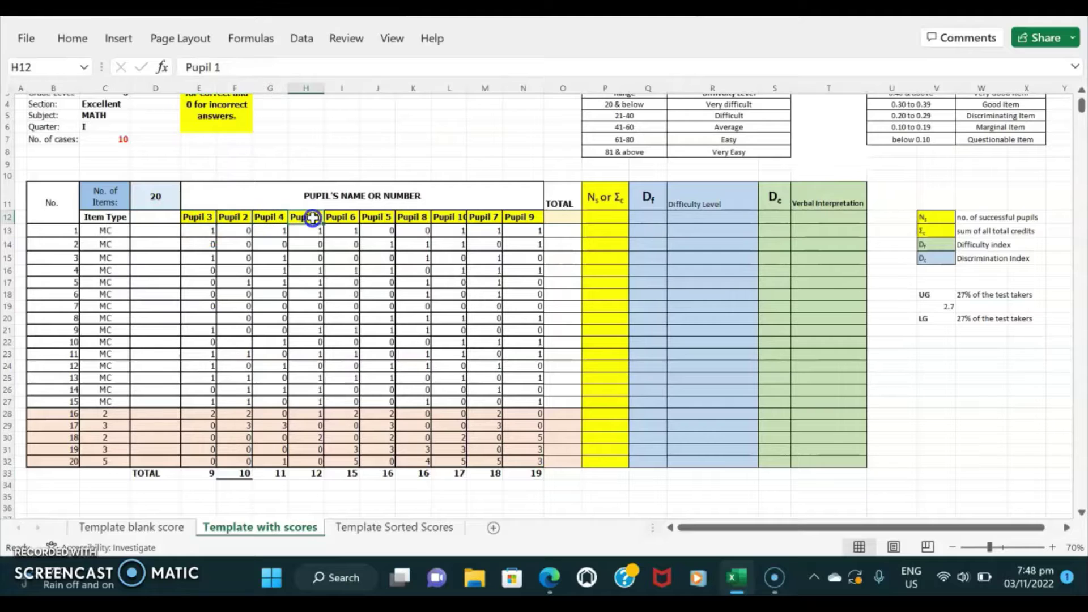
click(343, 217)
click(378, 217)
click(415, 217)
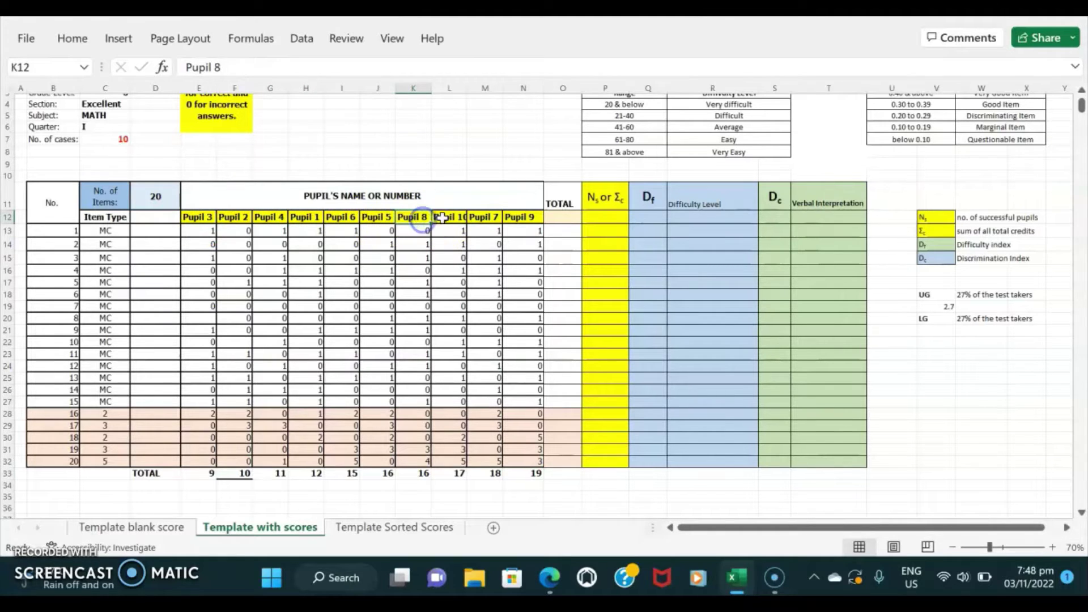
click(449, 217)
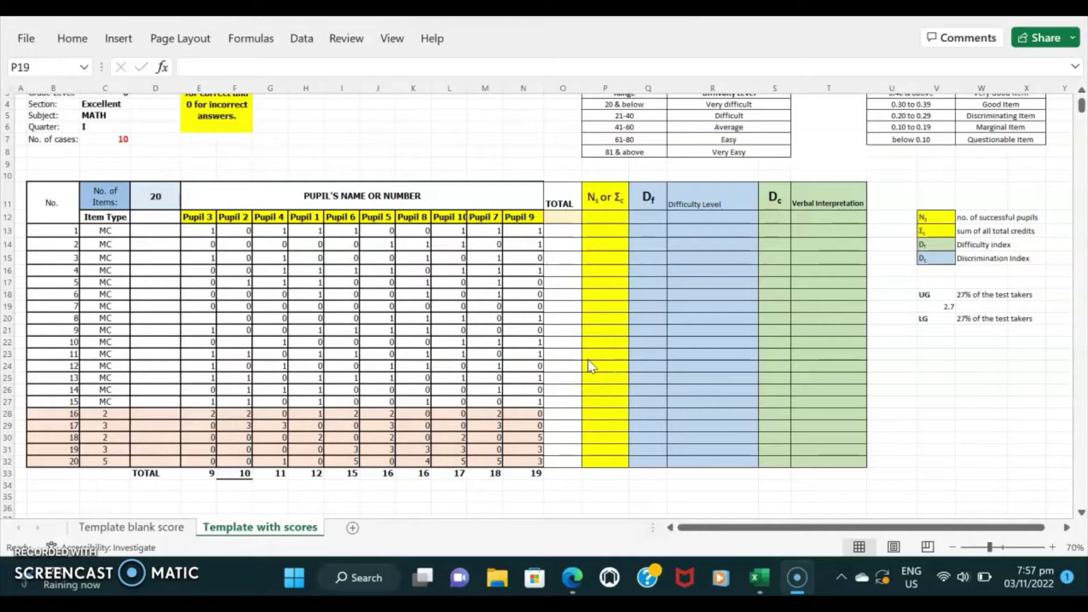
Enter =SUM(E13:N13) in O13 to total the pupils' scores for item 1
click(557, 231)
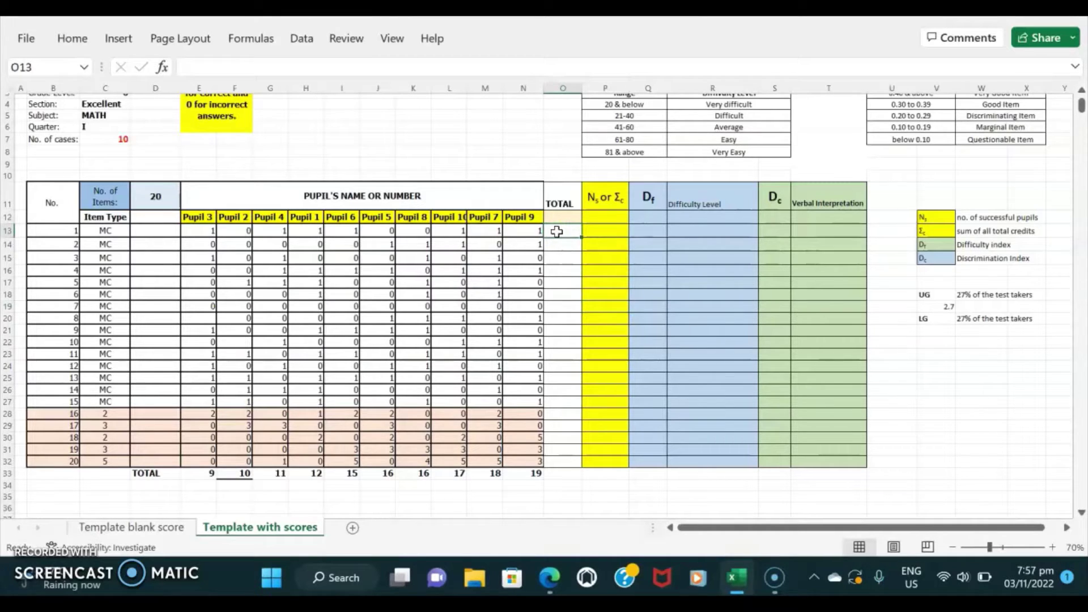
text(=su)
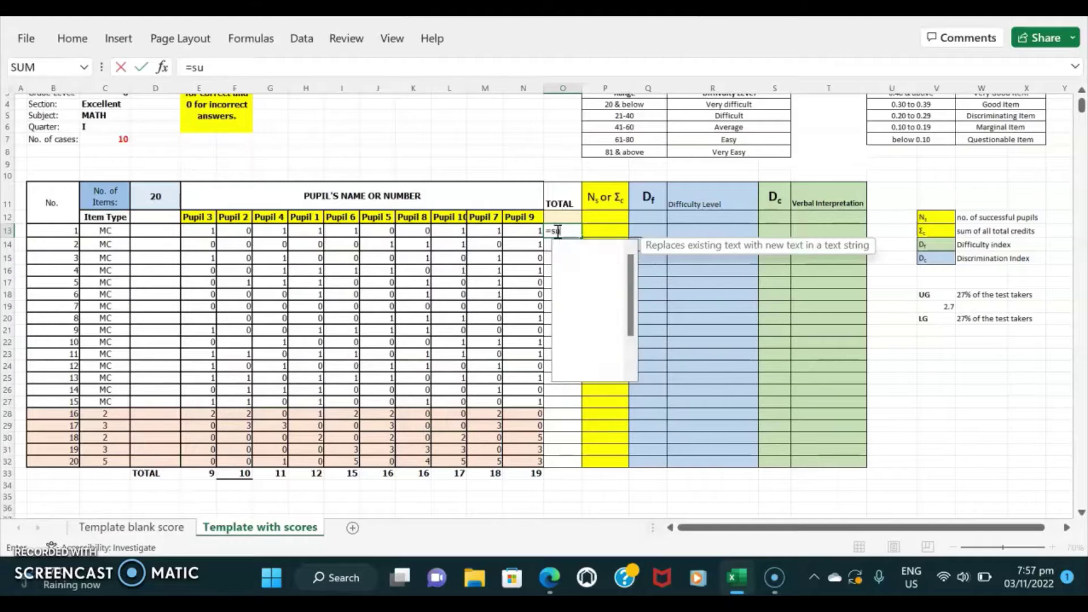
text(m()
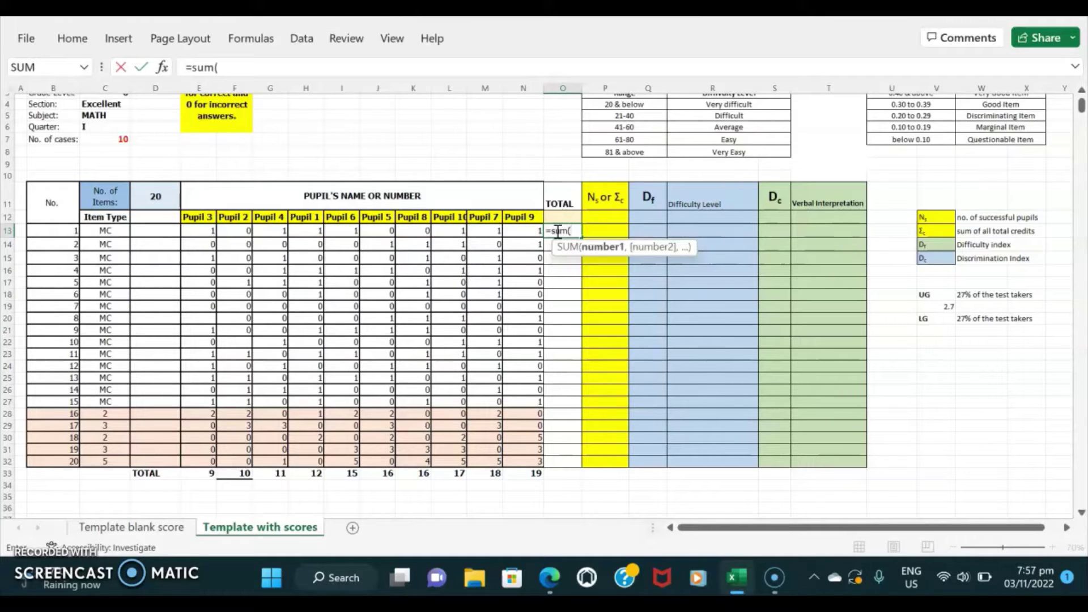
click(205, 232)
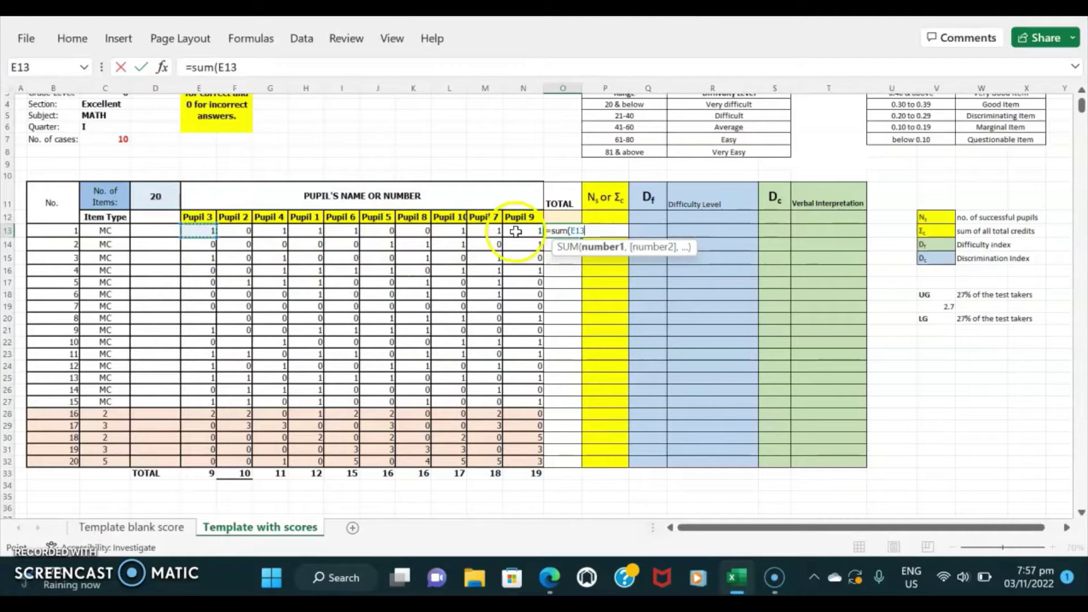
click(202, 230)
drag(202, 230, 499, 231)
click(515, 231)
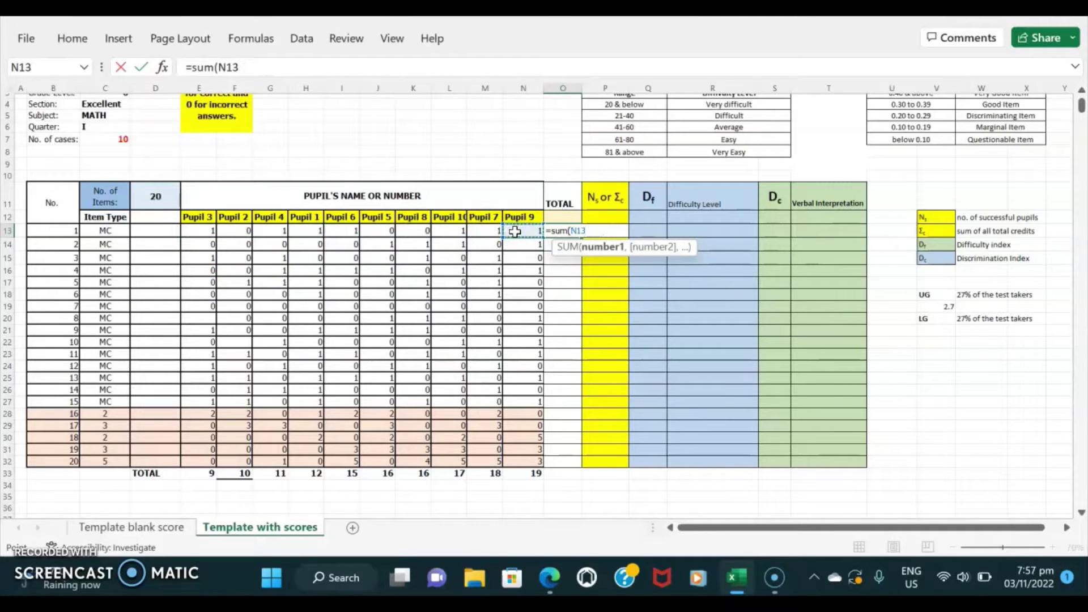
drag(202, 231, 528, 233)
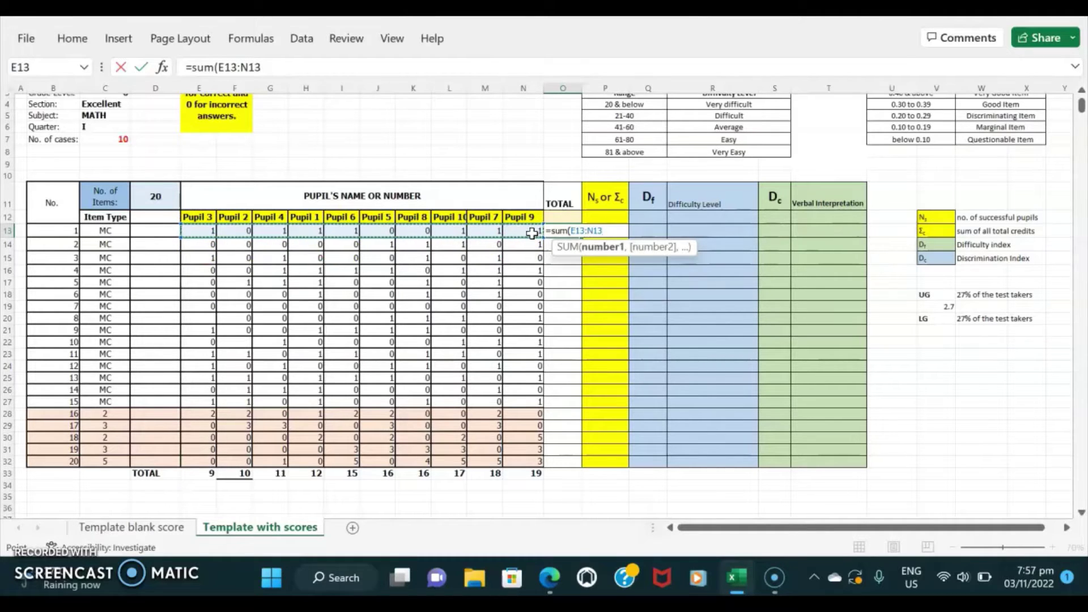
text())
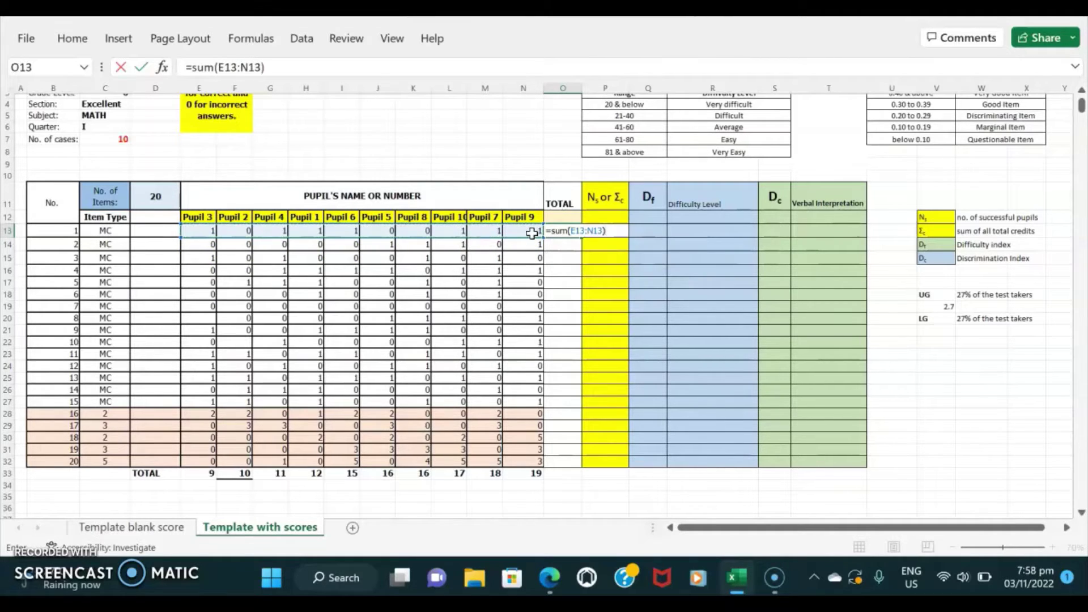
key(Return)
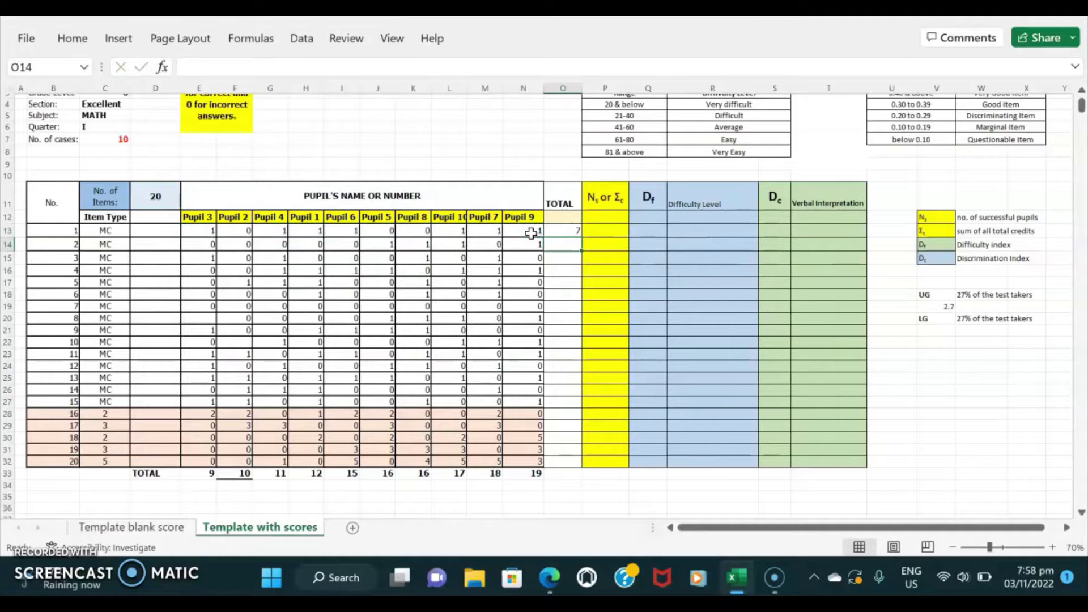
Copy the item total formula from O13 down through O32 for all 20 items
click(561, 229)
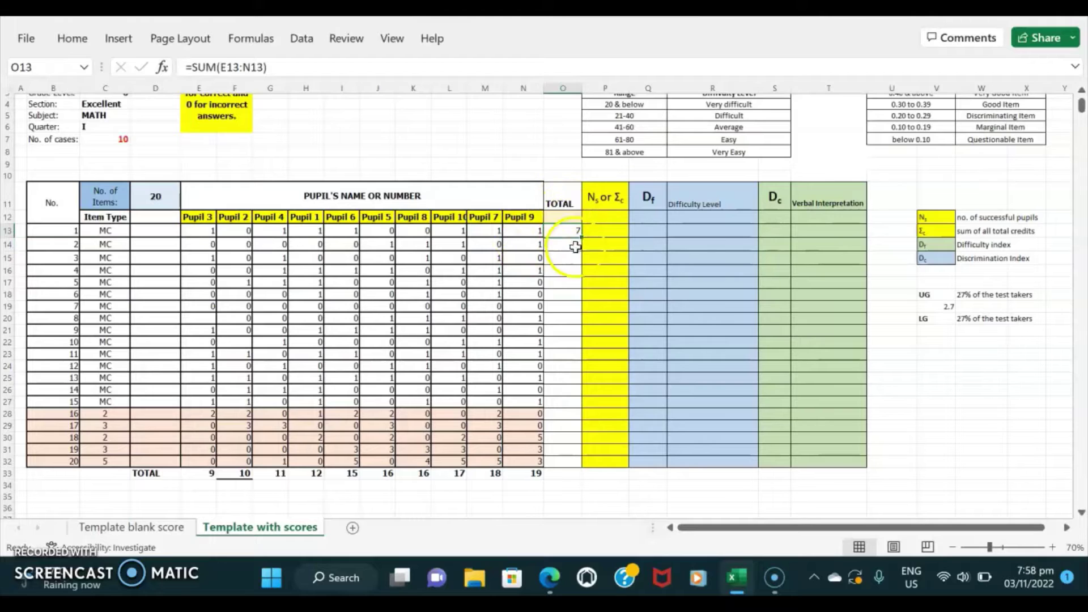
click(198, 231)
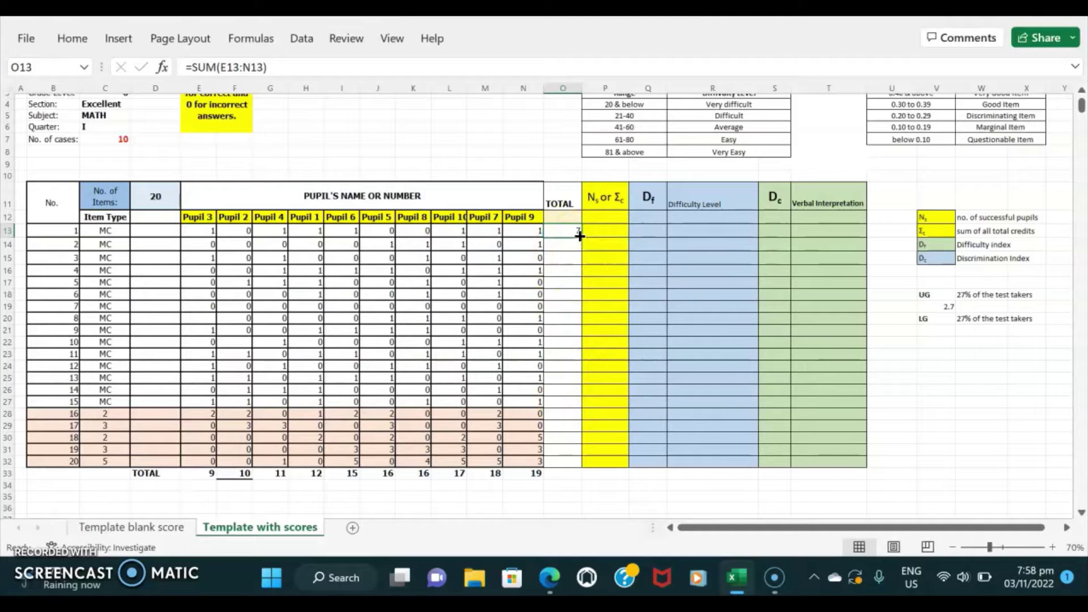
drag(583, 236, 596, 461)
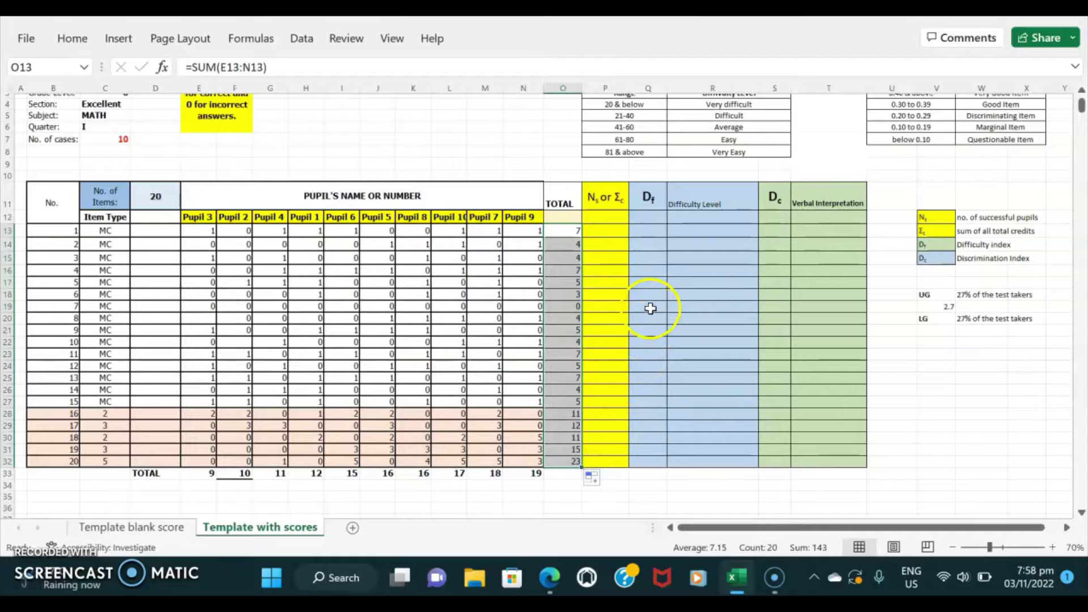
Link P13 in the Ns or Σc column to the item total with =O13 and copy it down to P32
click(608, 231)
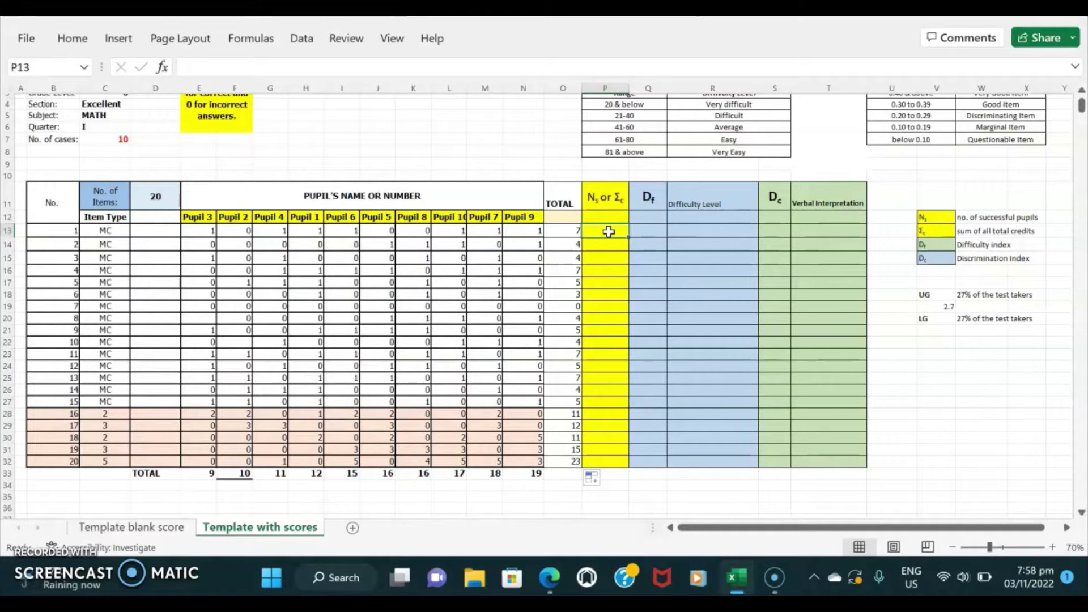
text(=)
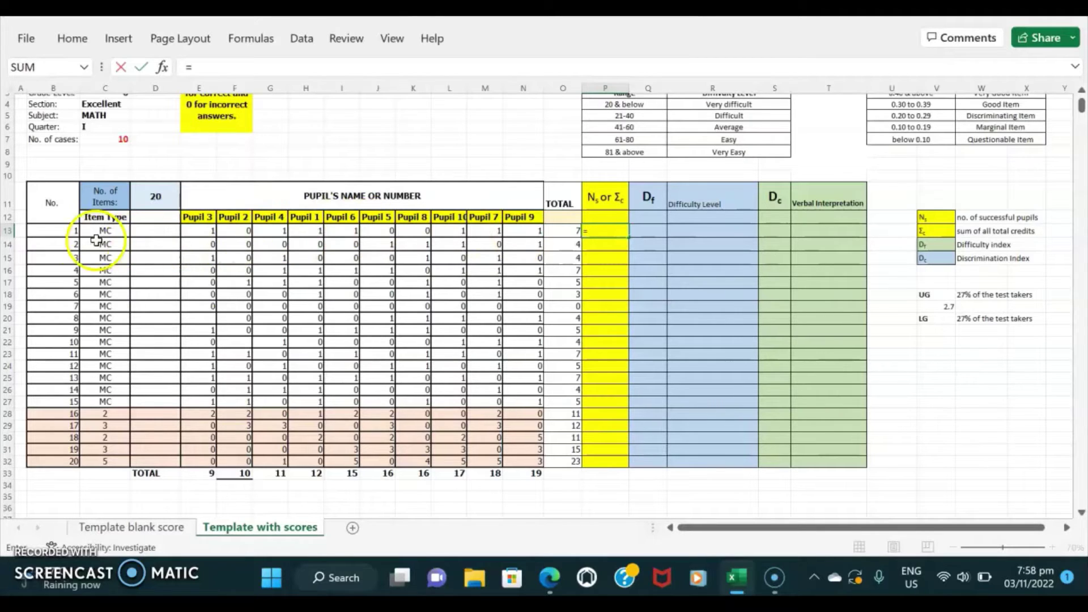
click(575, 229)
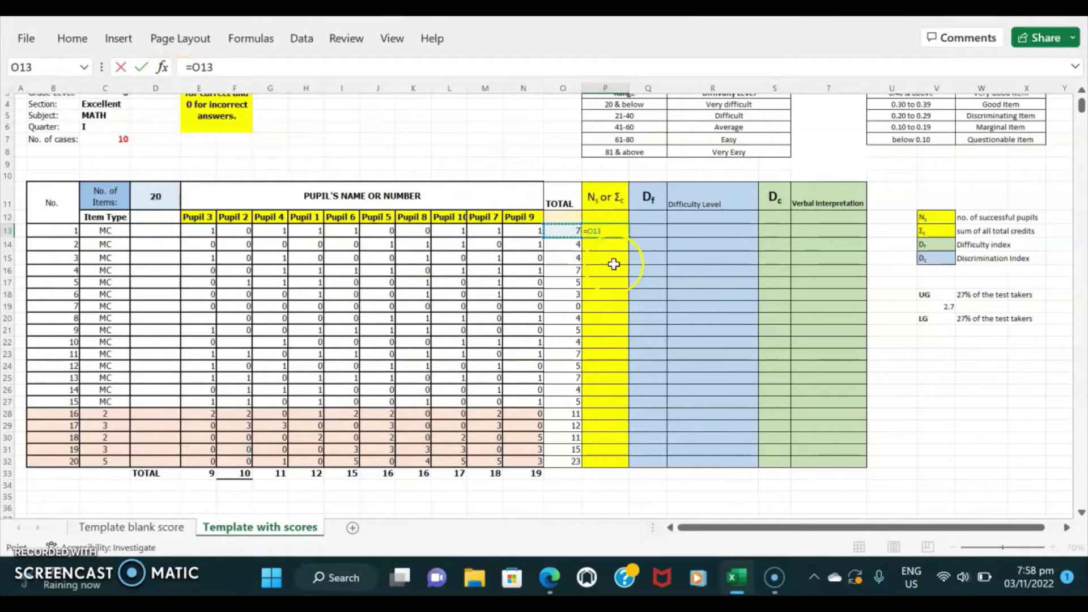
key(Return)
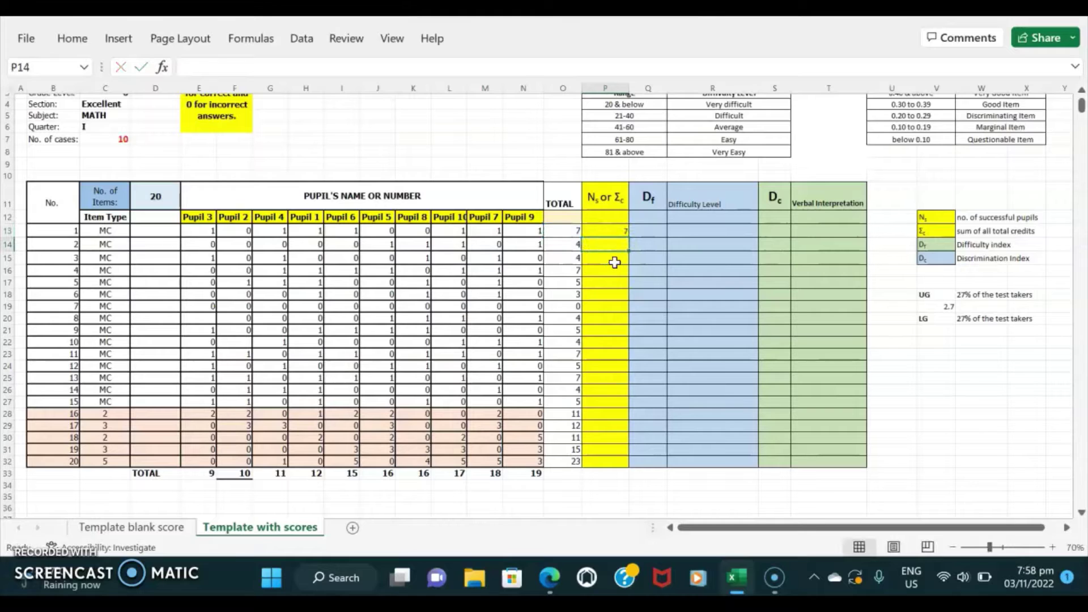
click(589, 231)
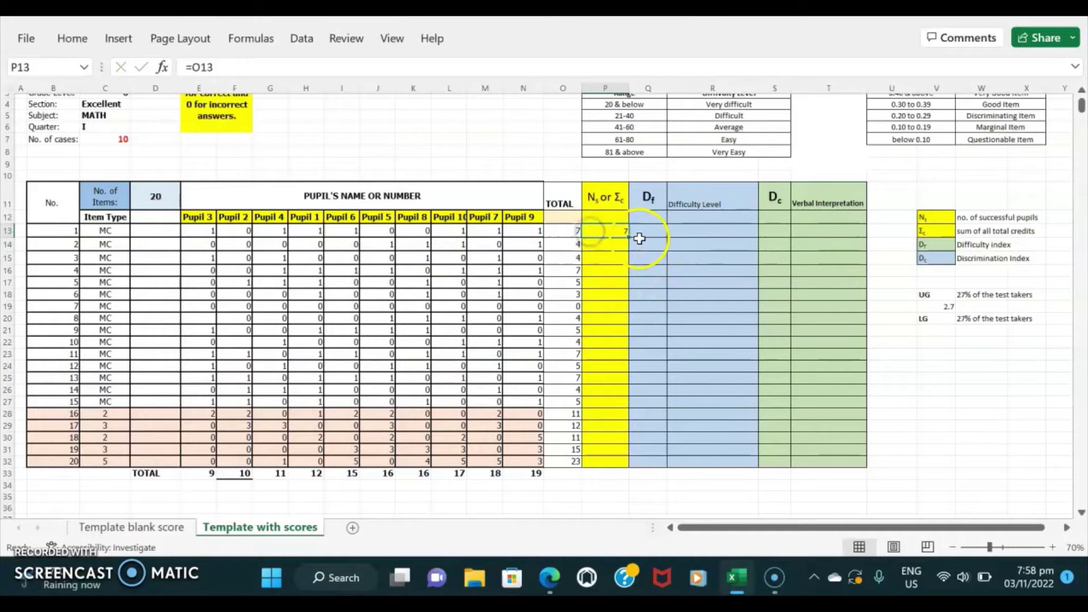
drag(629, 238, 637, 462)
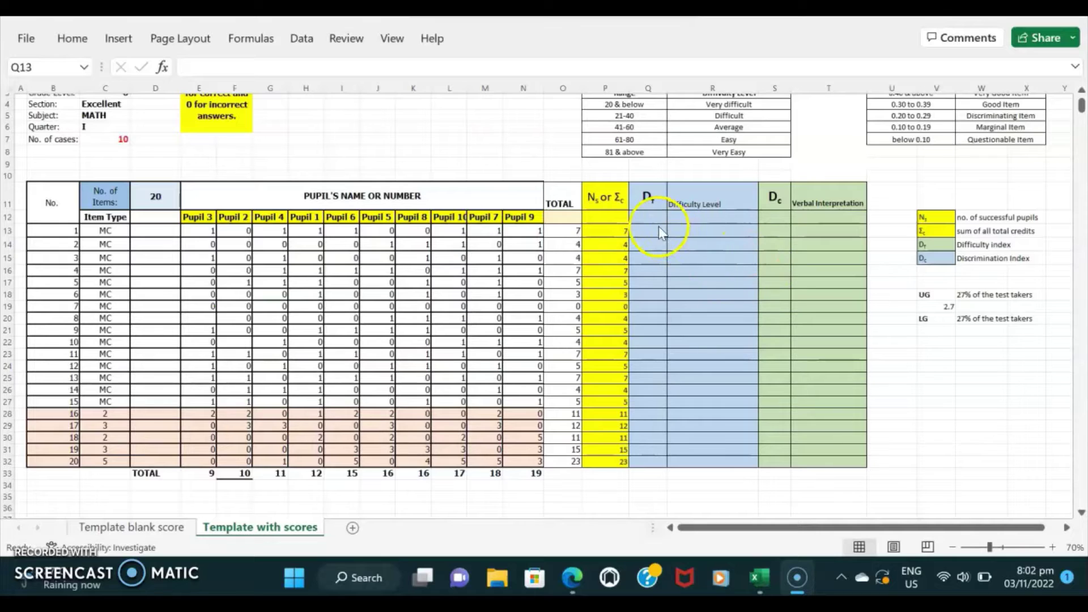
Look up the difficulty index formula in the notes on the Template blank score sheet and return to Template with scores
click(648, 231)
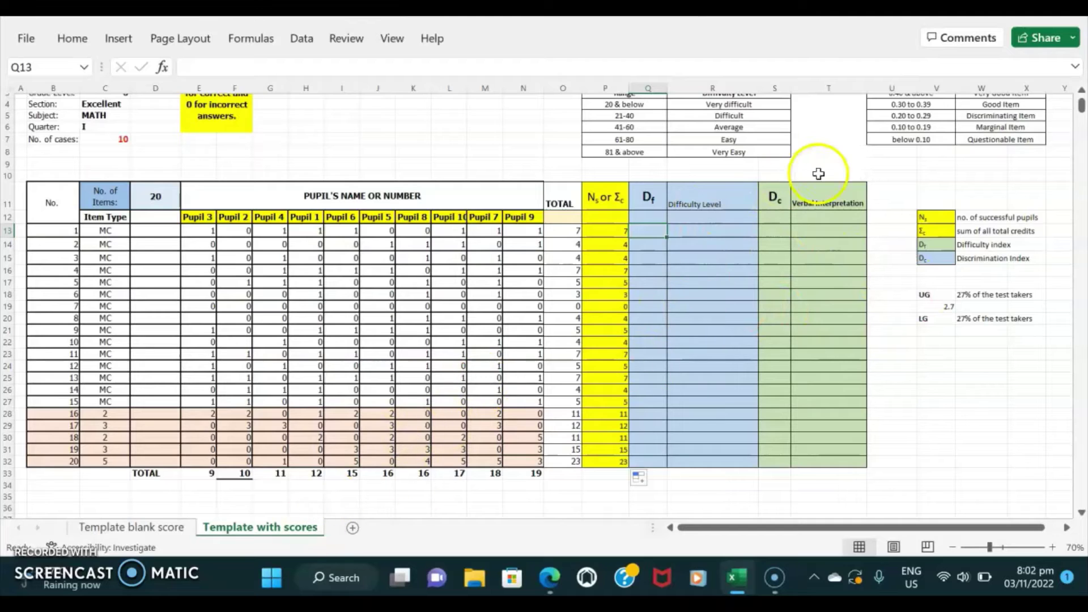
click(154, 528)
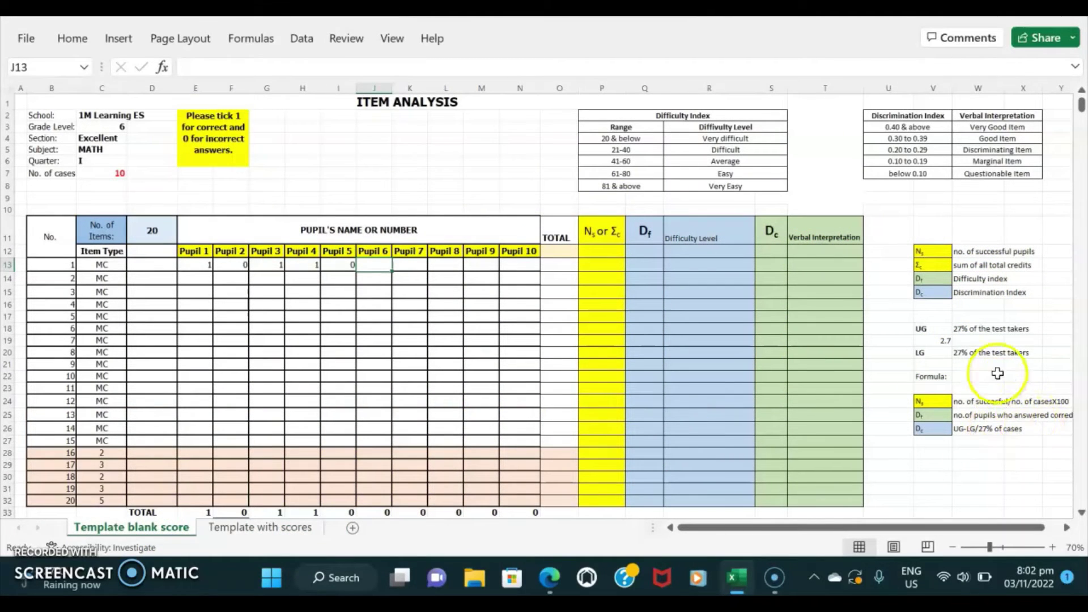
scroll(996, 368, down, 1)
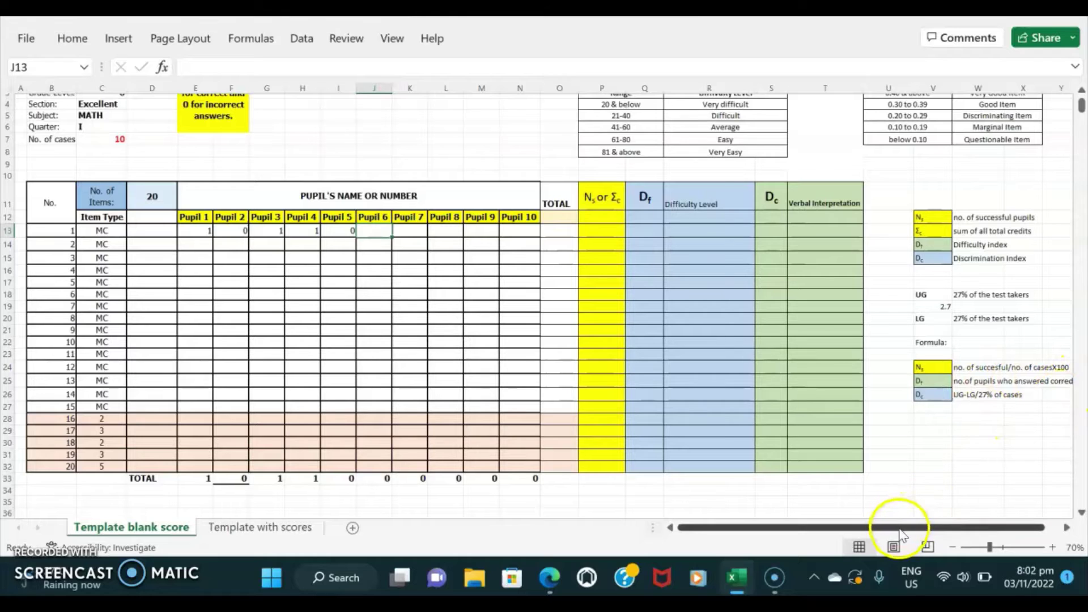
drag(898, 527, 1034, 529)
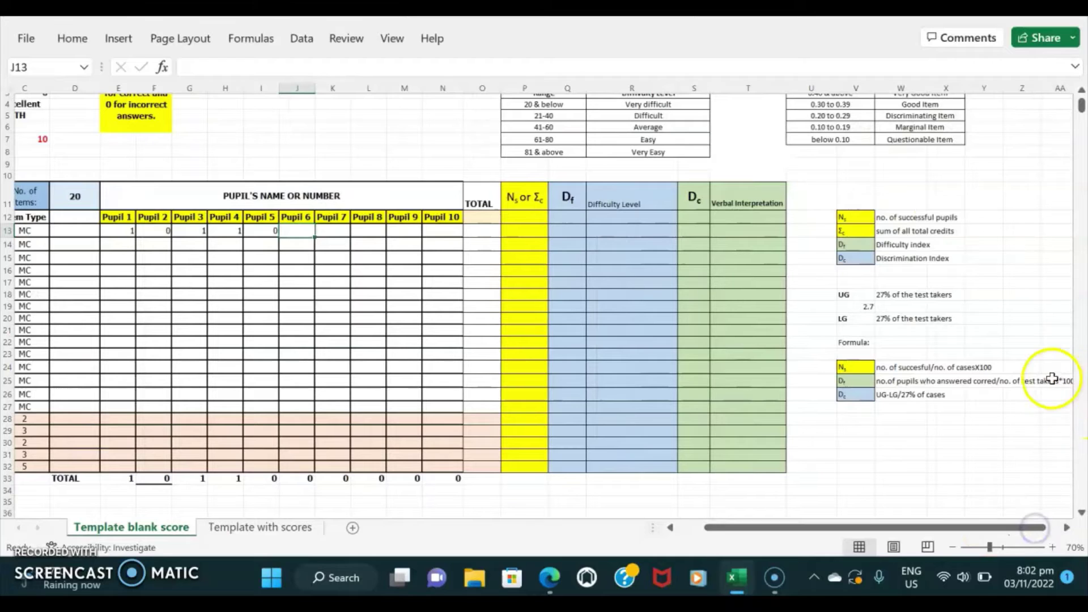
drag(869, 530, 801, 528)
click(260, 527)
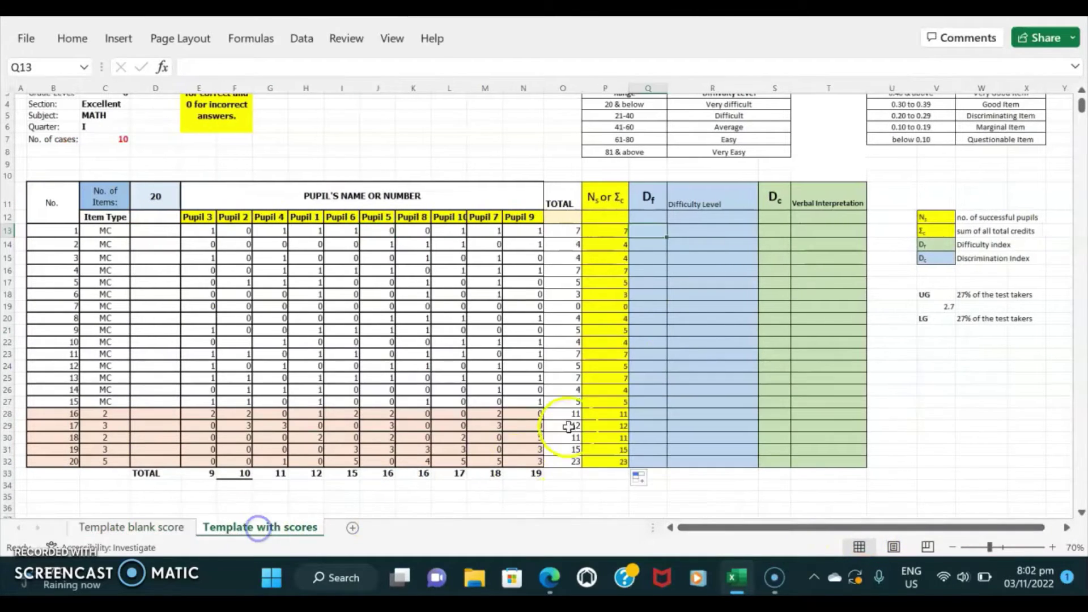
Enter =P13/C7*100 in Q13 to compute the difficulty index of item 1
text(=)
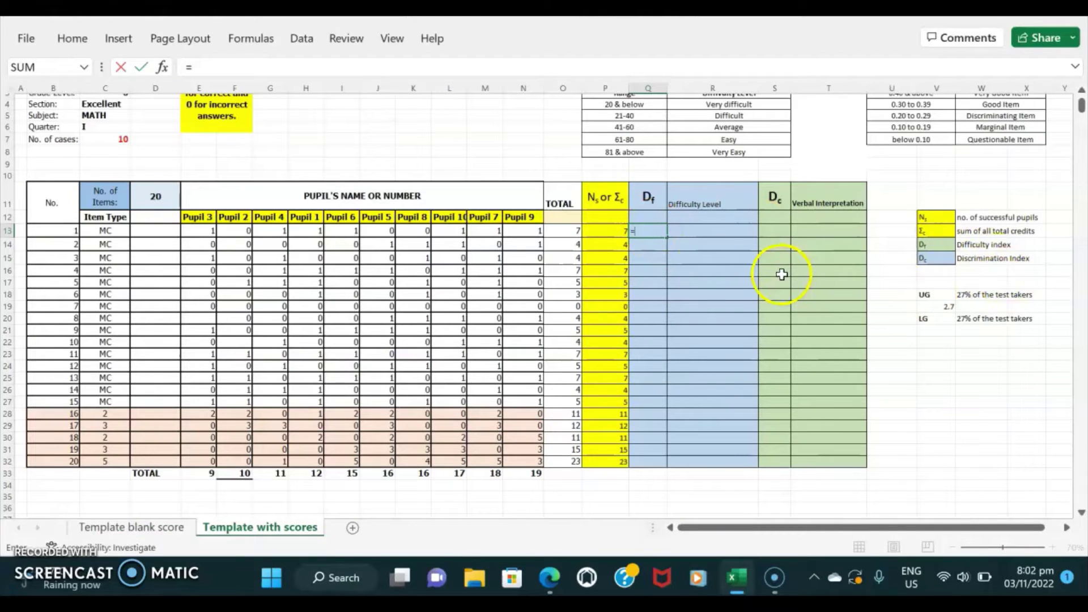
click(614, 230)
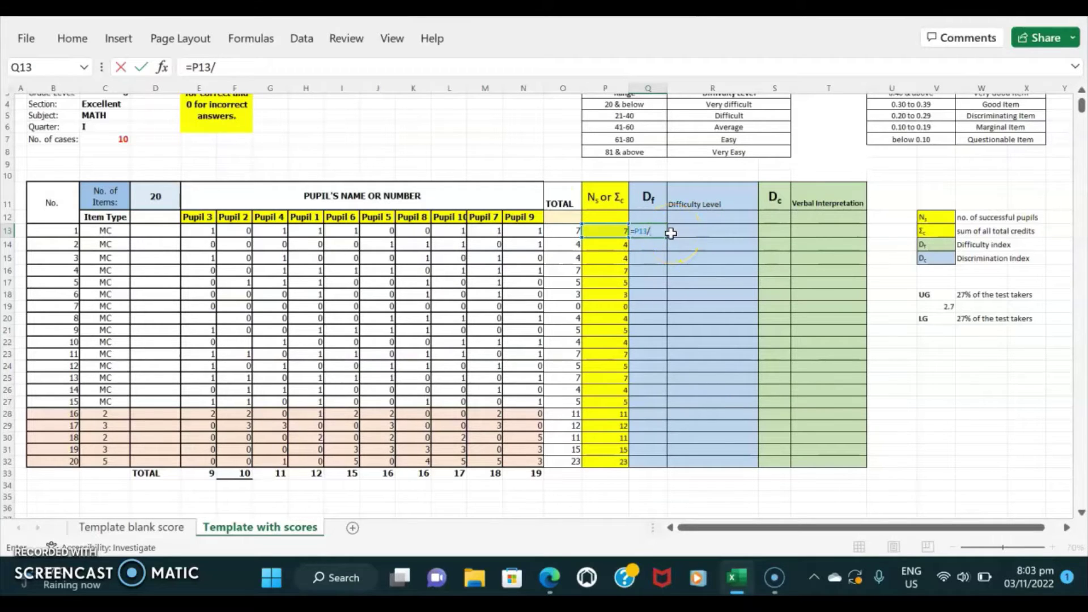
click(117, 140)
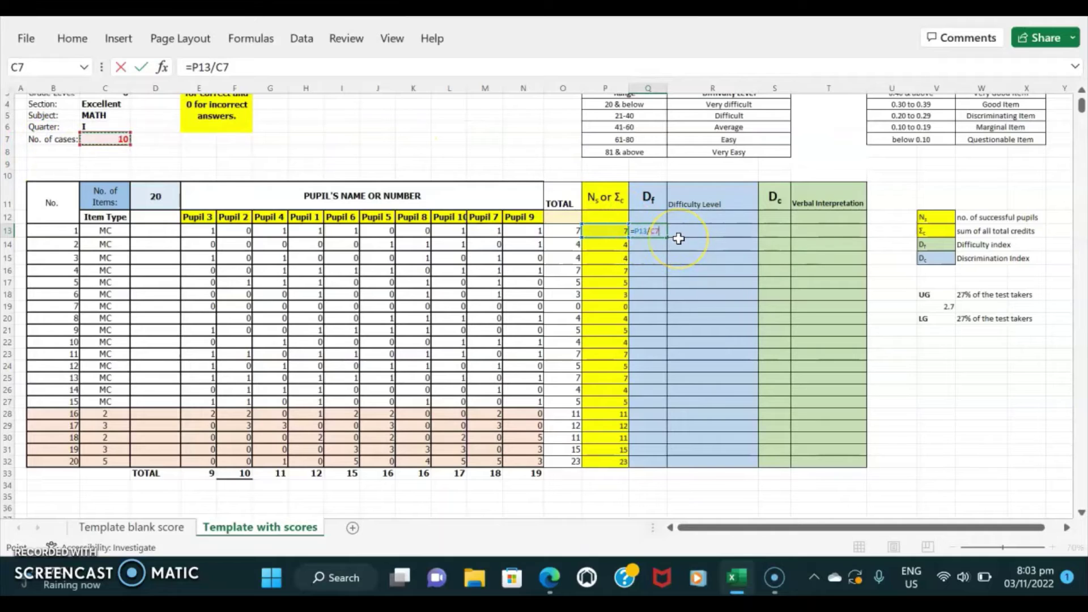
text(*100)
key(Return)
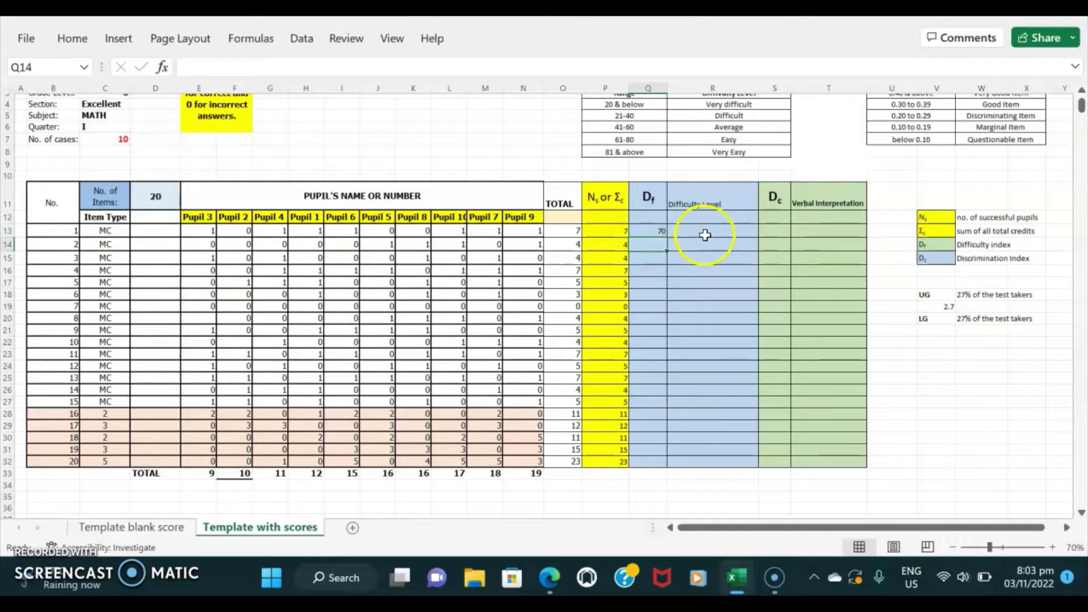
Copy the difficulty index formula from Q13 down to Q21 and compare the cell references in Q14 and Q13
click(648, 230)
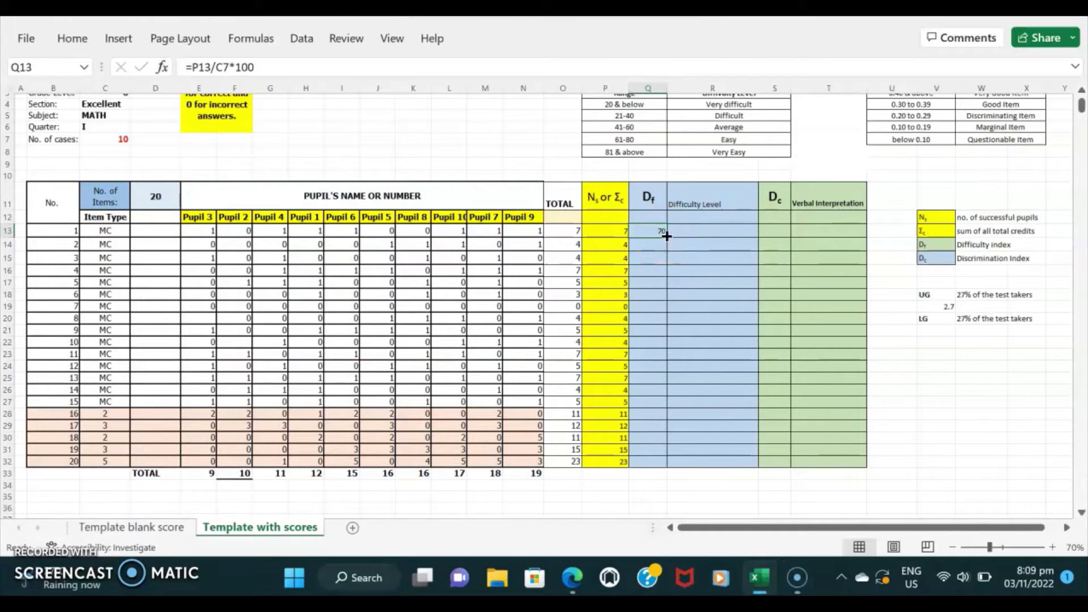
drag(668, 236, 668, 331)
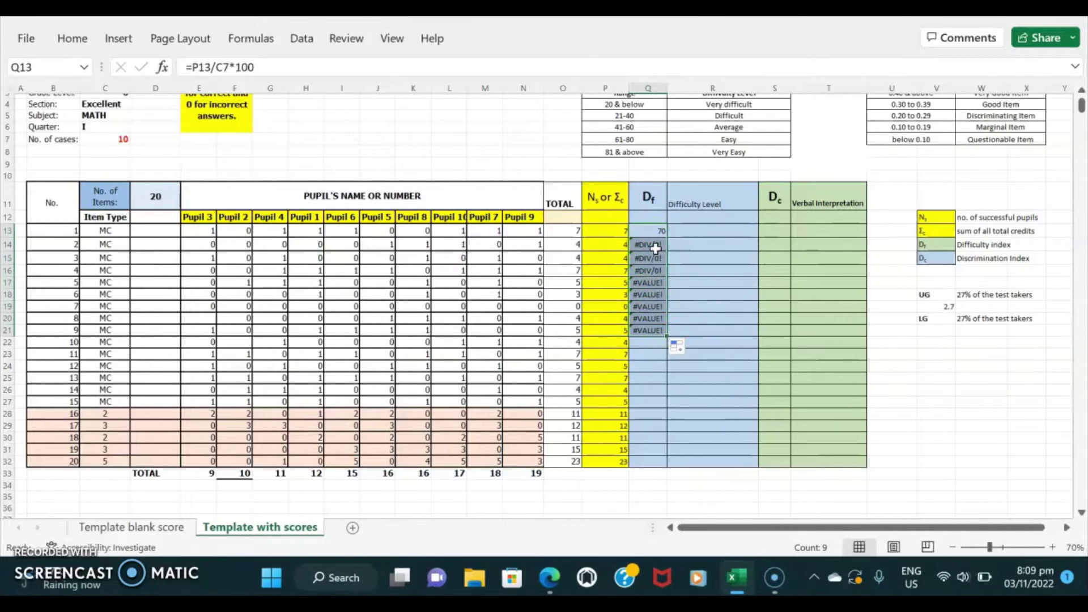
click(675, 247)
click(657, 245)
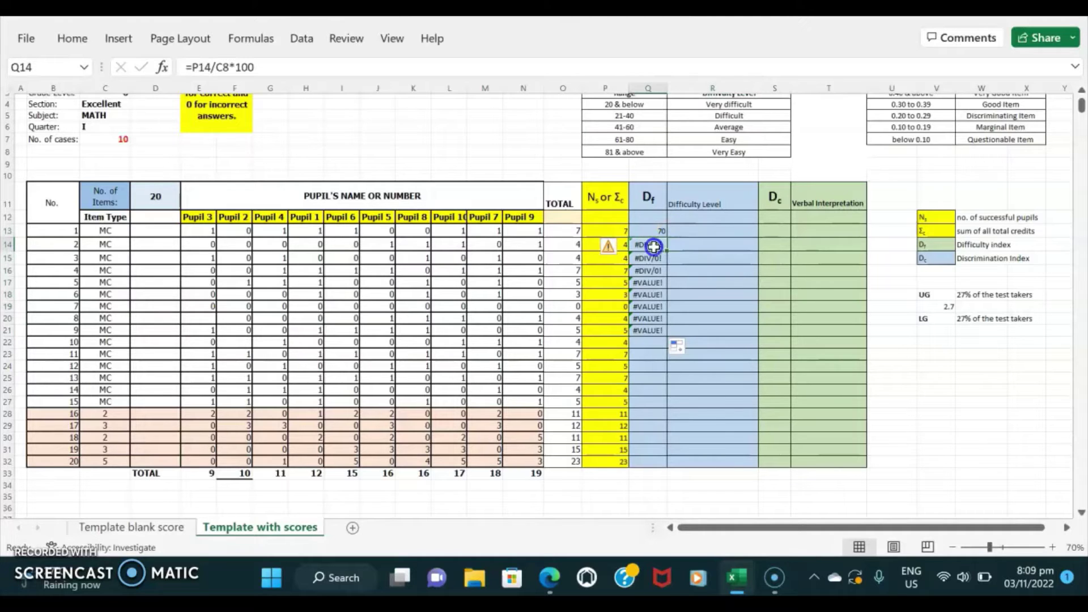
click(228, 67)
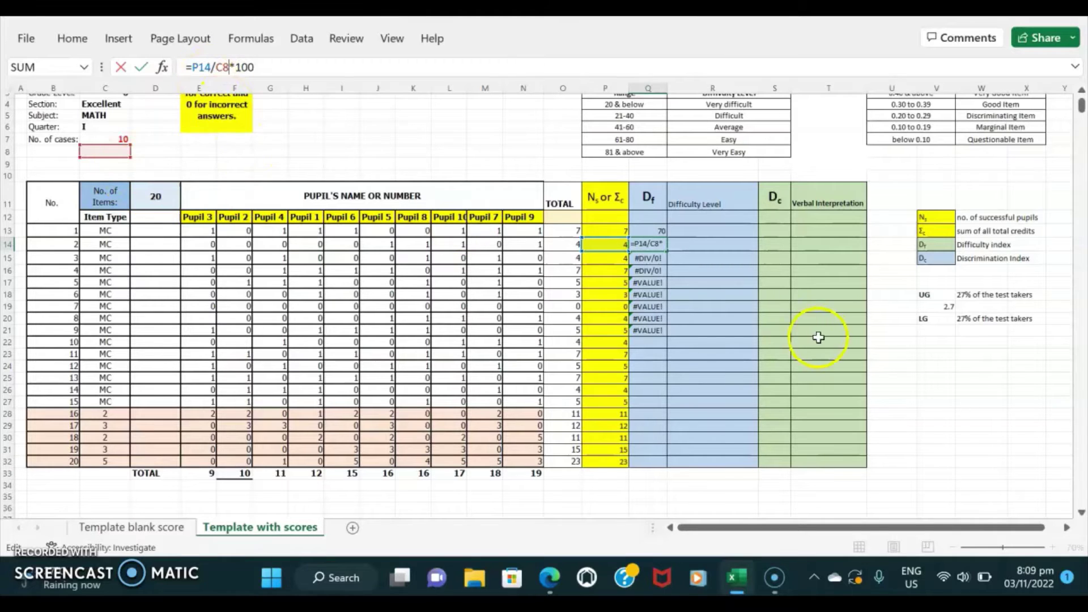
click(649, 231)
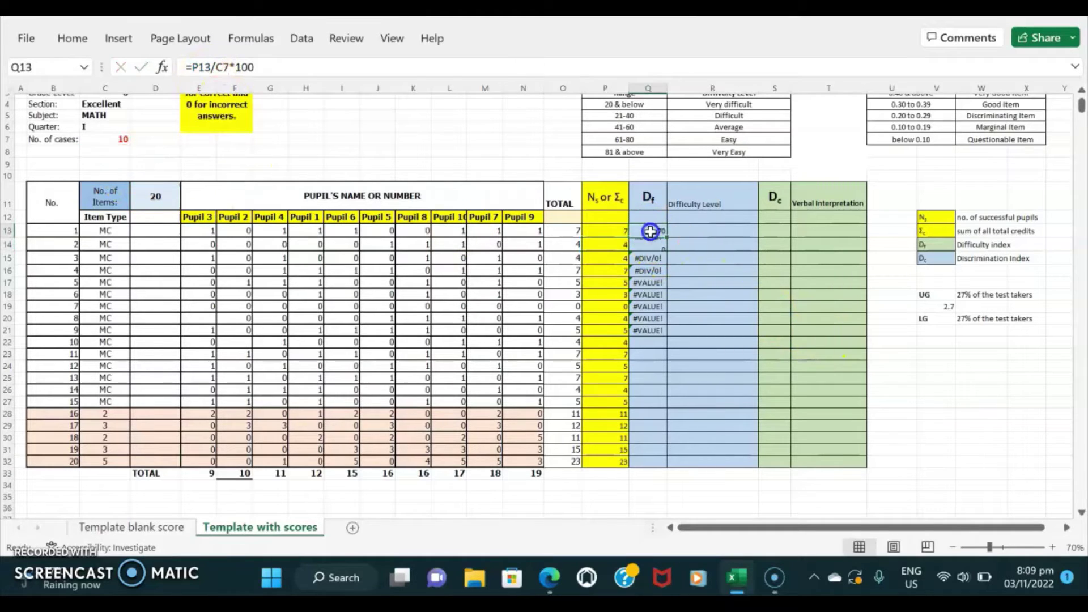
click(227, 67)
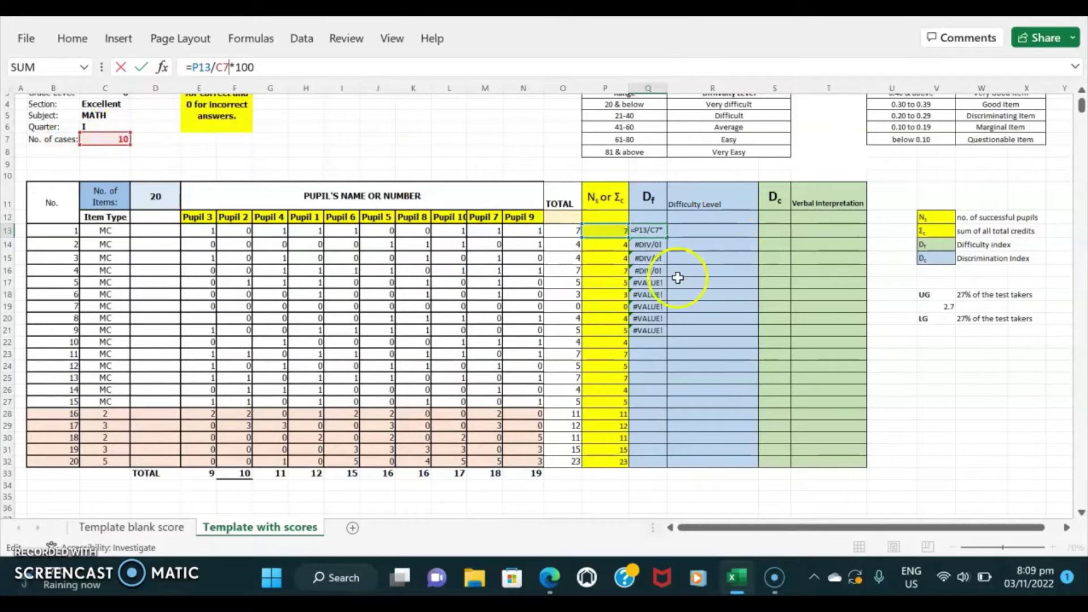
Change the difficulty index formula in Q14 to =P14/$C$7*100, locking the reference to the number of cases
click(657, 246)
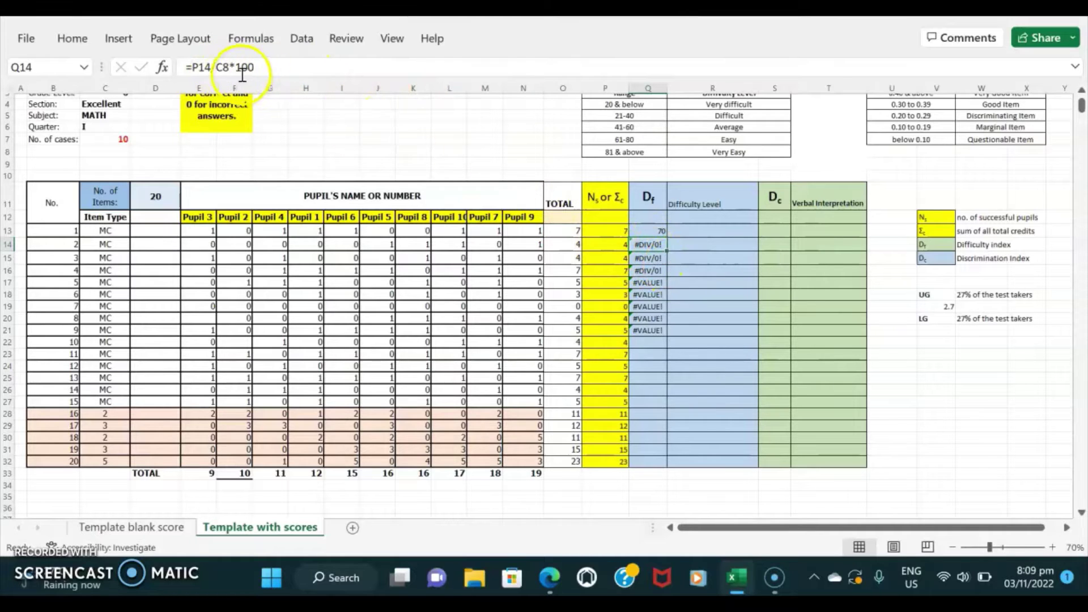
click(223, 68)
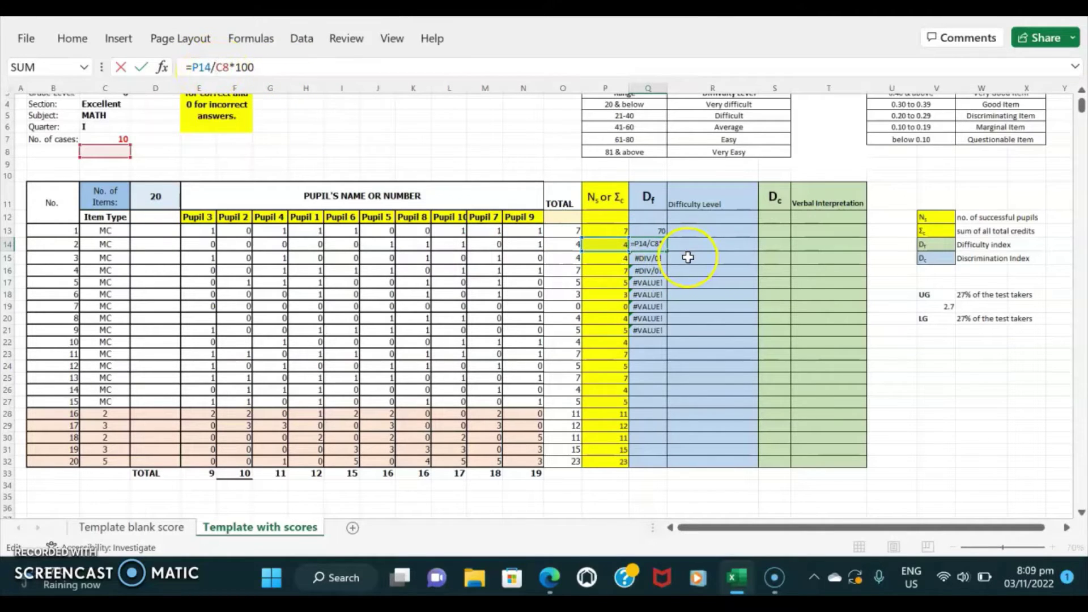
text($)
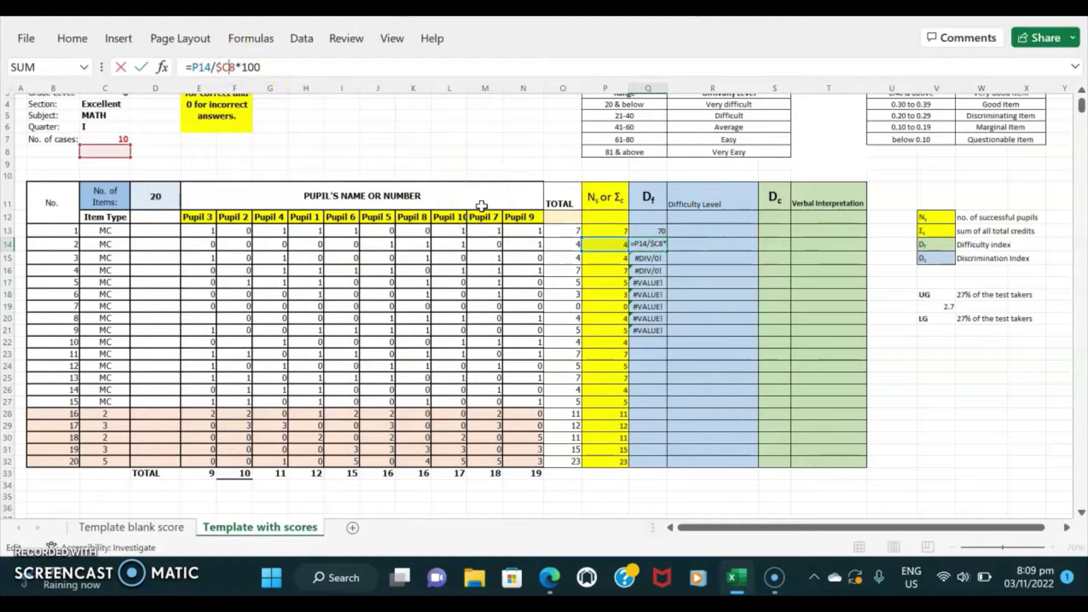
text($)
key(Right)
key(BackSpace)
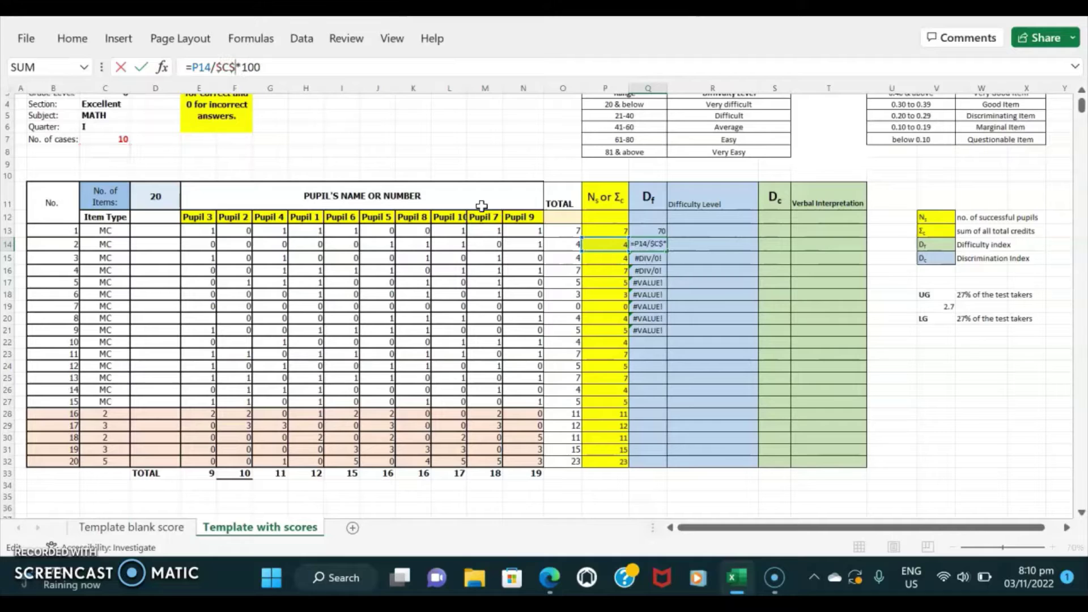
text(7)
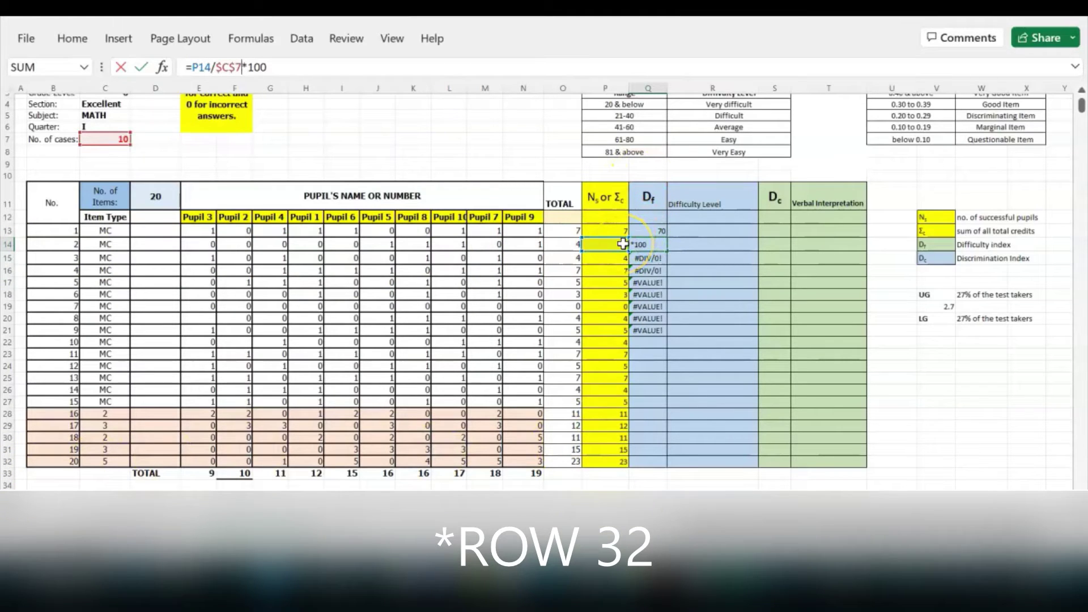
key(Return)
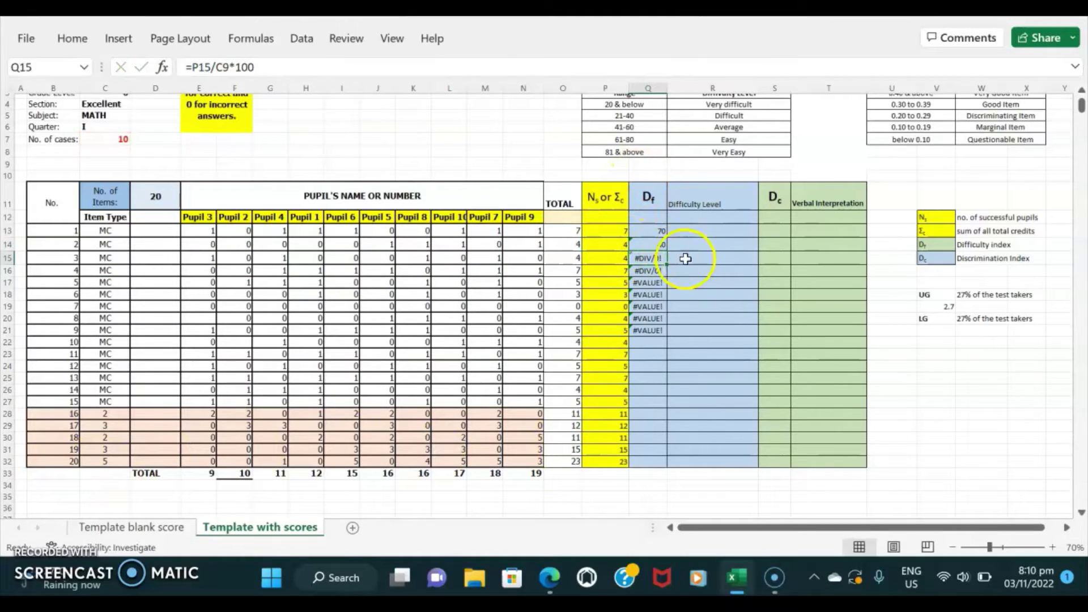
Copy the difficulty index formula from Q14 down to Q32
click(656, 243)
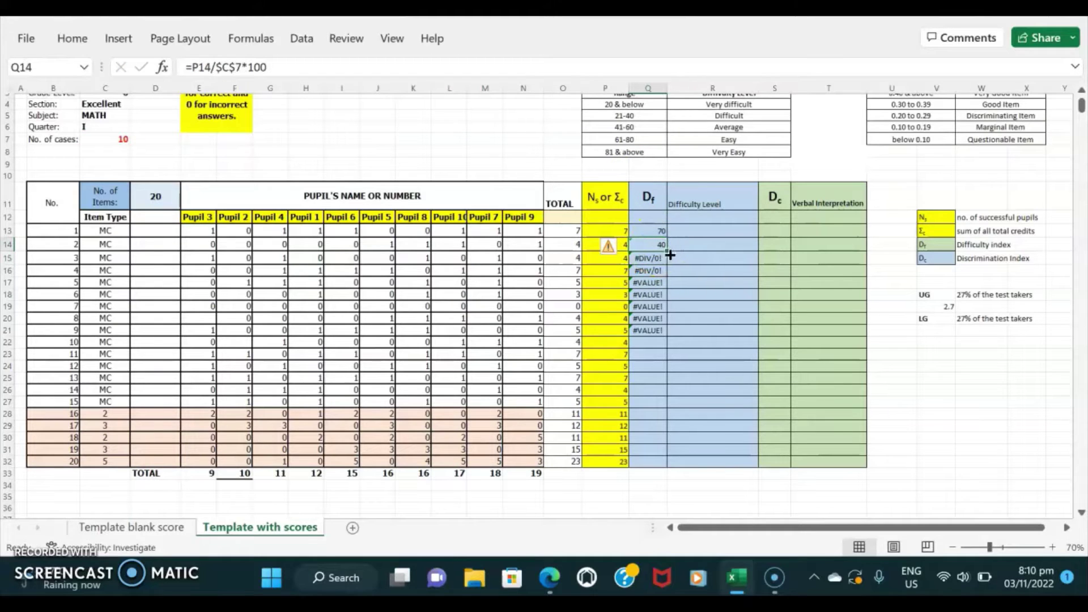
drag(667, 250, 661, 462)
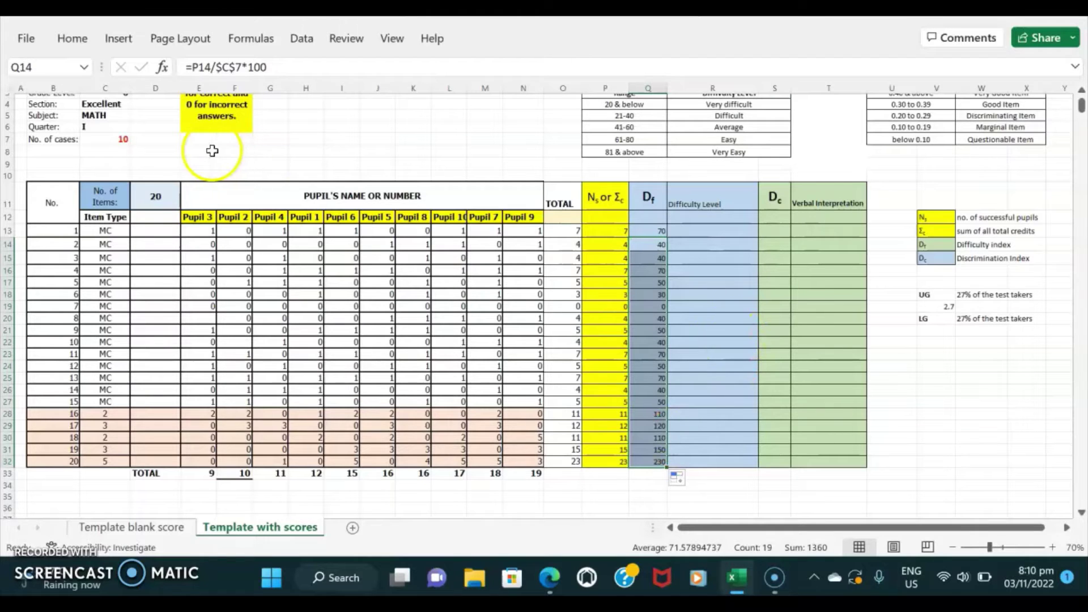
key(alt+p)
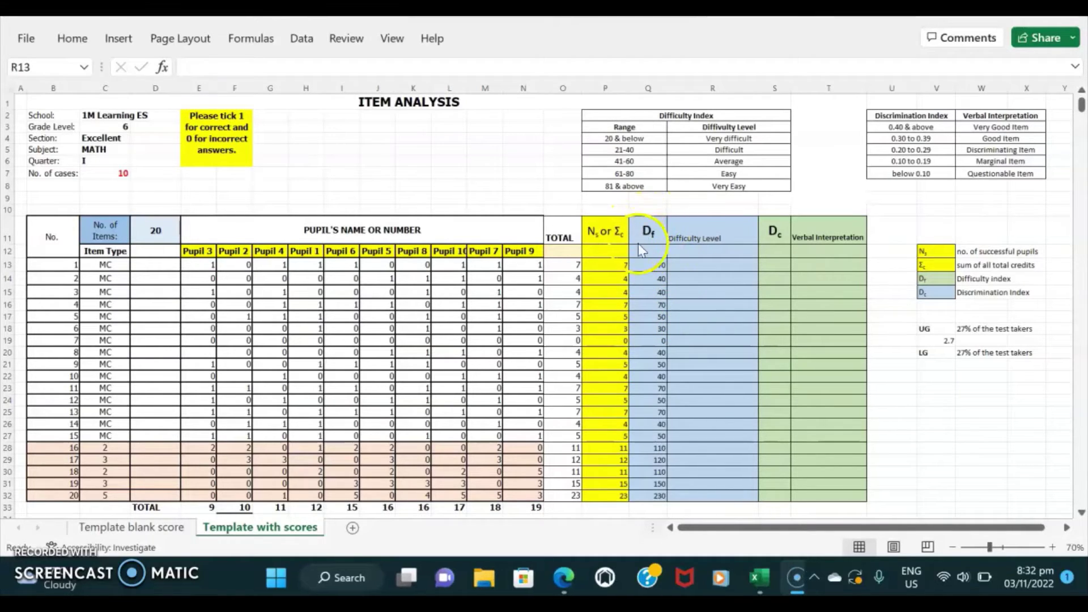
Begin an IFS formula in R13 under Difficulty Level, returning "Very easy" when Q13>=81
click(687, 264)
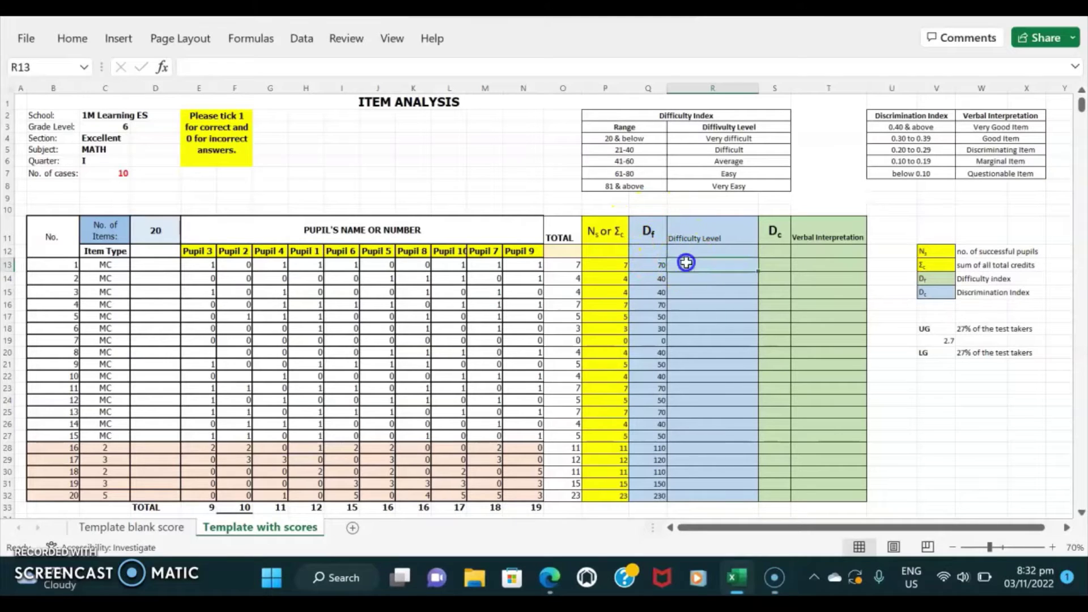
text(=)
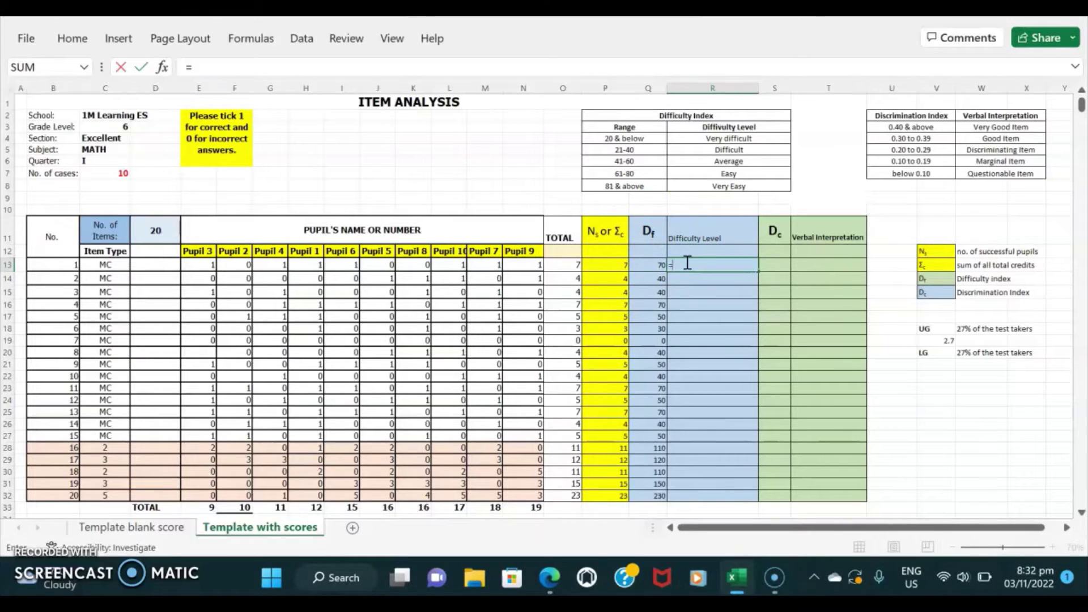
text(if)
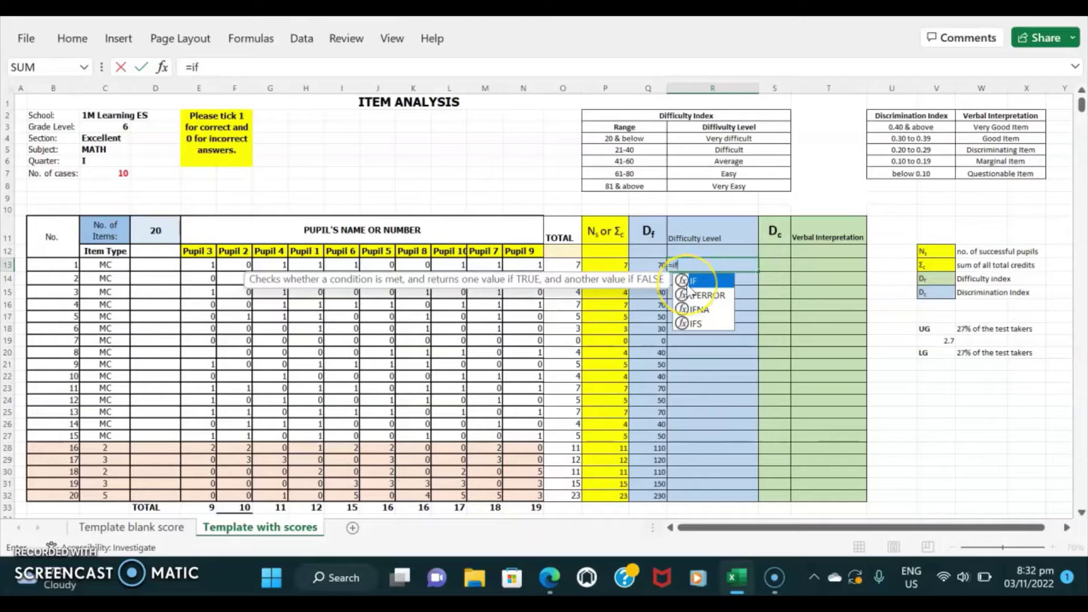
text(s)
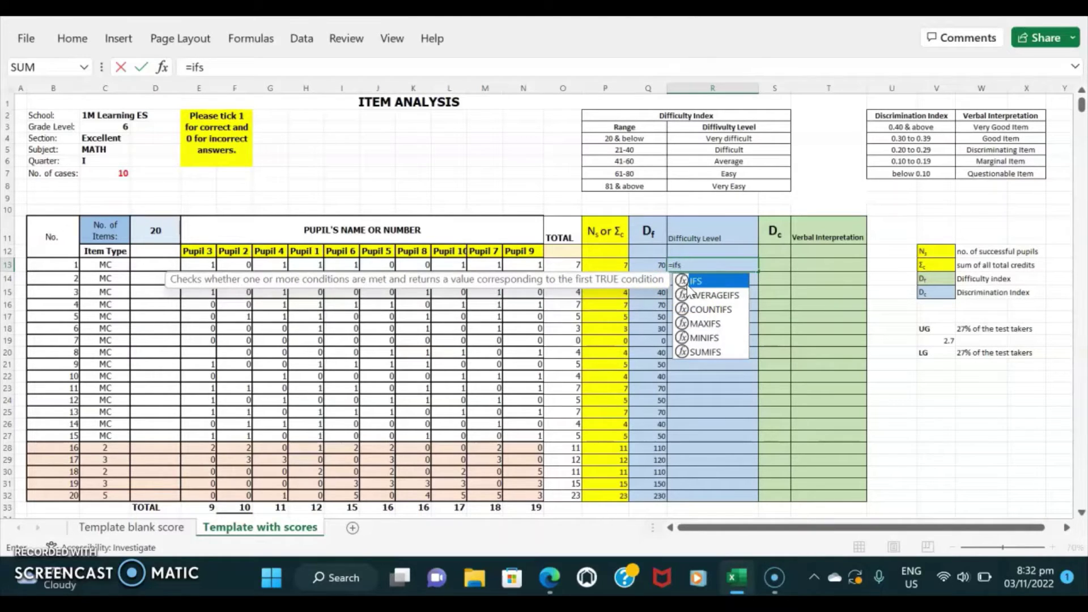
text(()
click(721, 284)
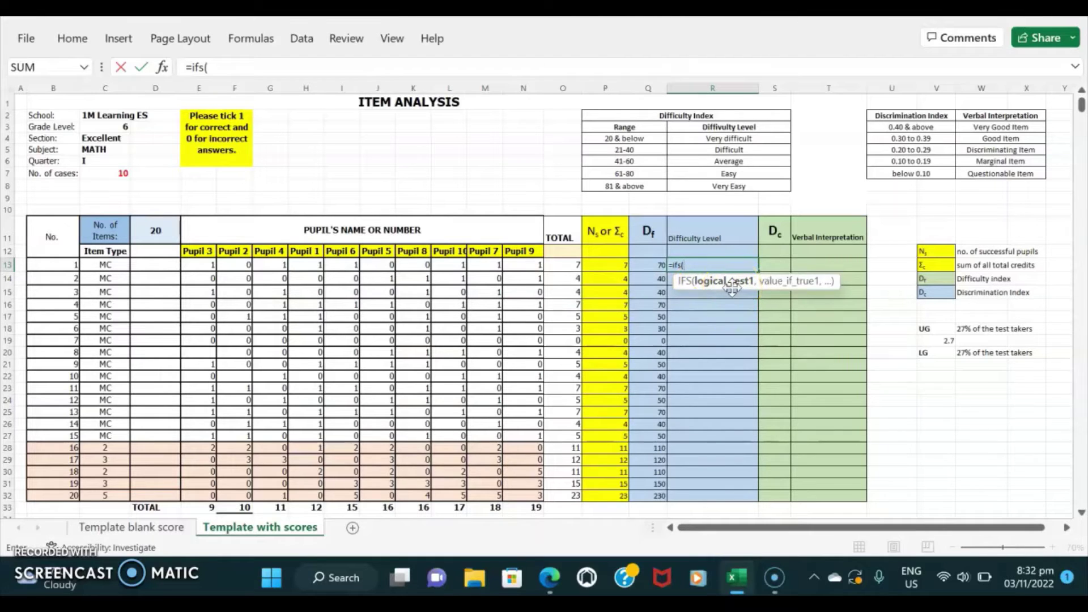
mouse_move(726, 285)
mouse_down()
mouse_move(644, 272)
mouse_move(647, 252)
mouse_up()
click(650, 264)
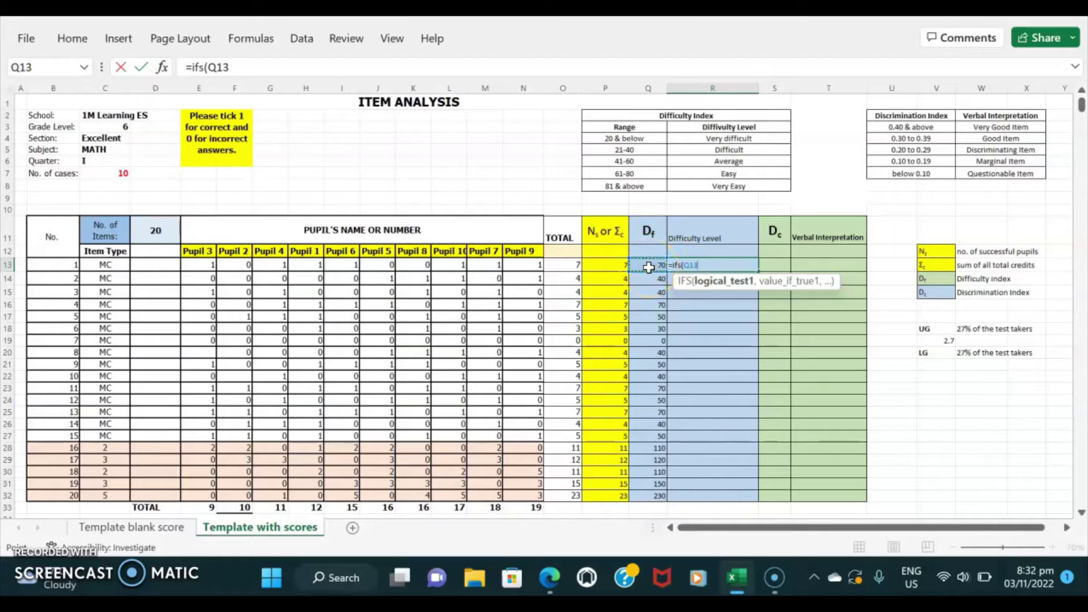
text(>=81,)
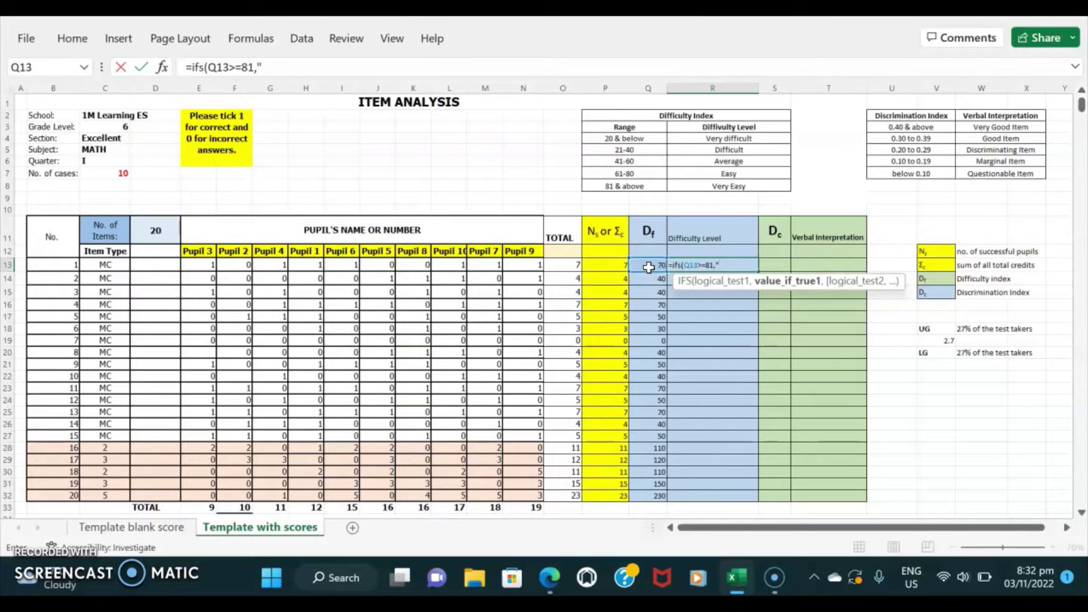
text("Very easy",)
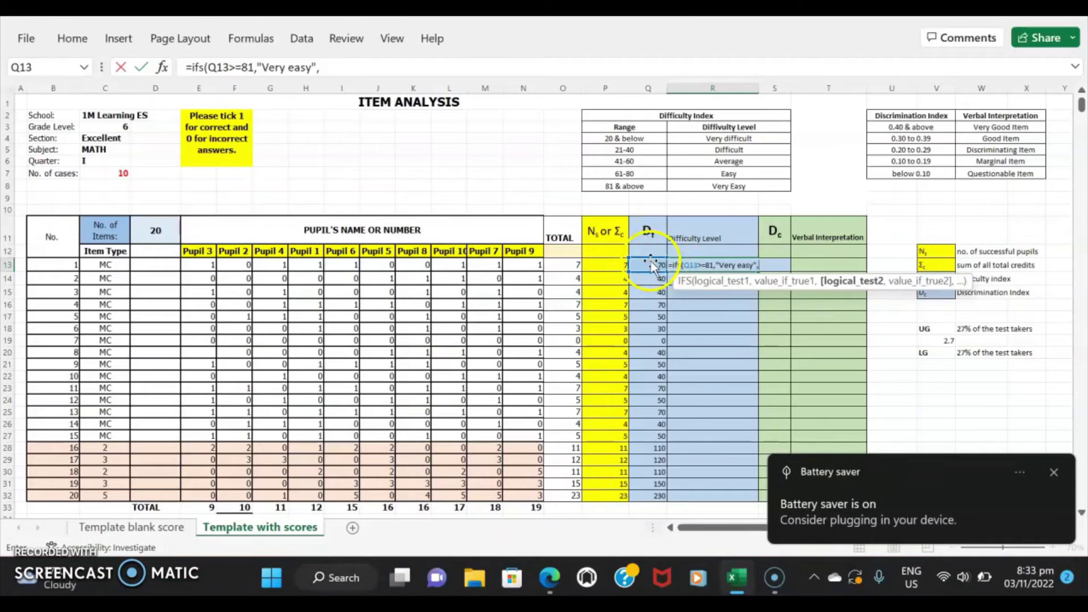
Add a second condition to the R13 formula that returns "Easy" when Q13>=61
click(655, 264)
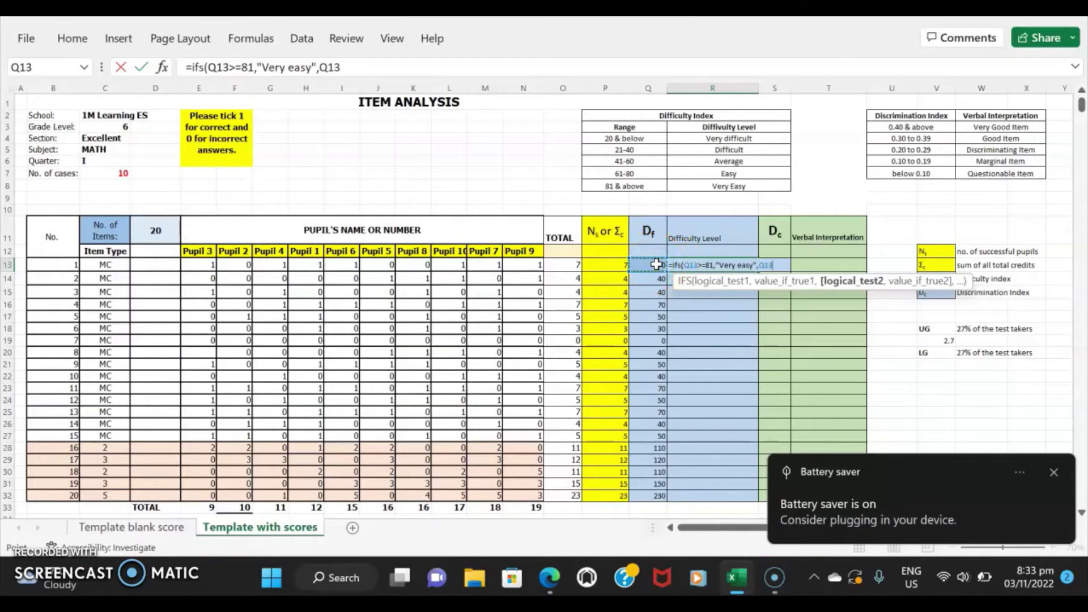
text(>)
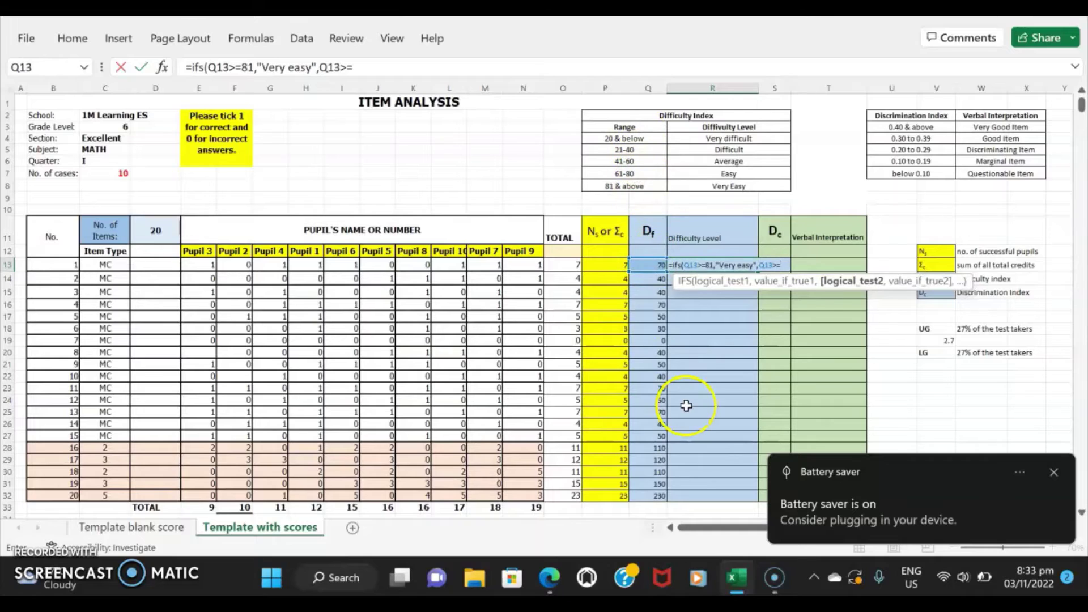
text(=61,)
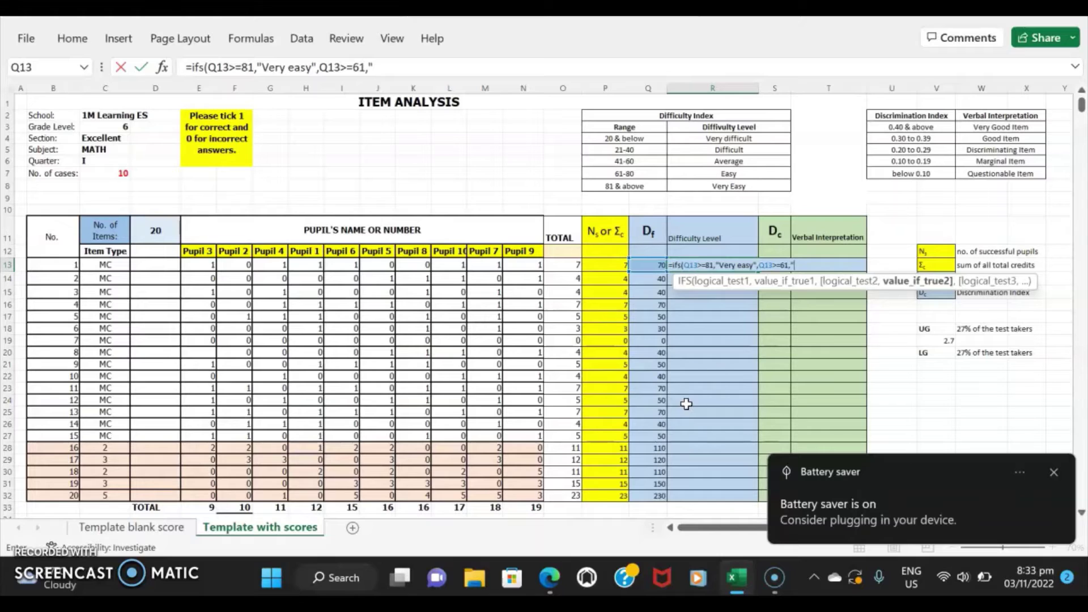
text("Easy",)
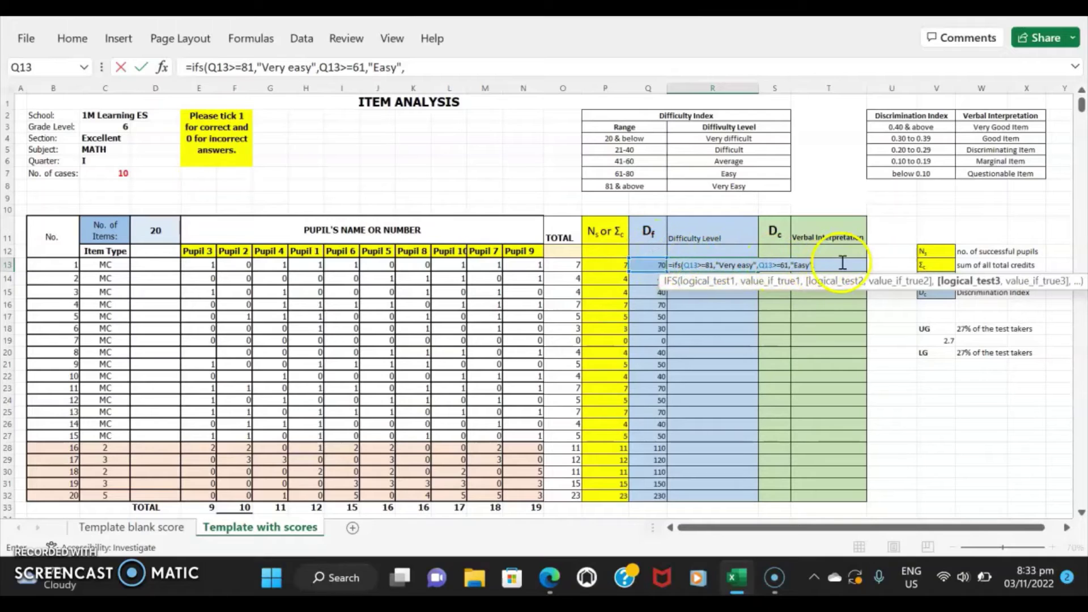
Add a third condition to the R13 formula that returns "Average" when Q13>=41
click(646, 264)
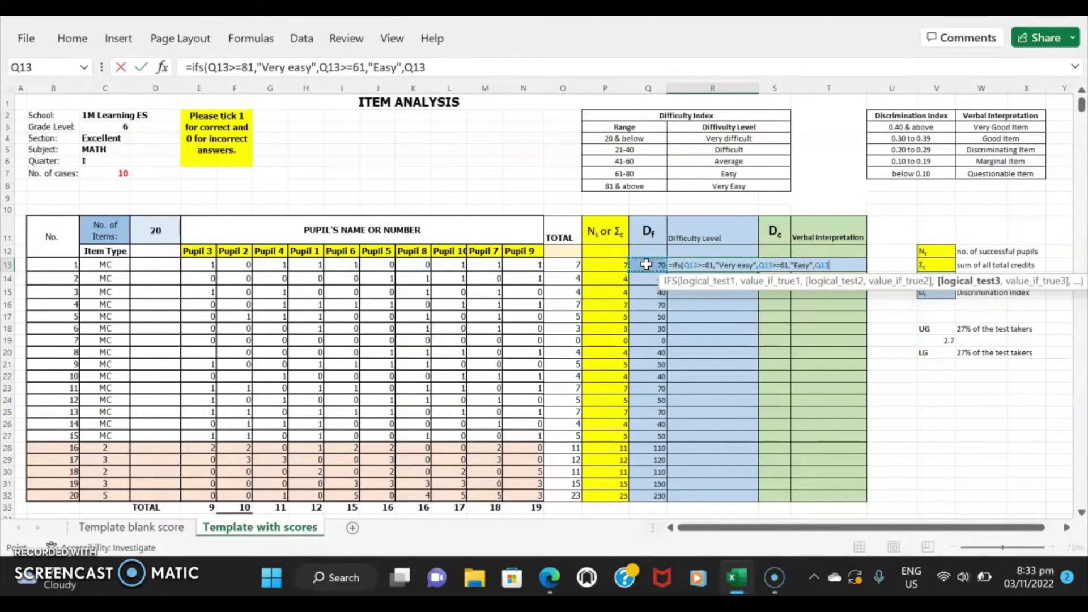
text(>)
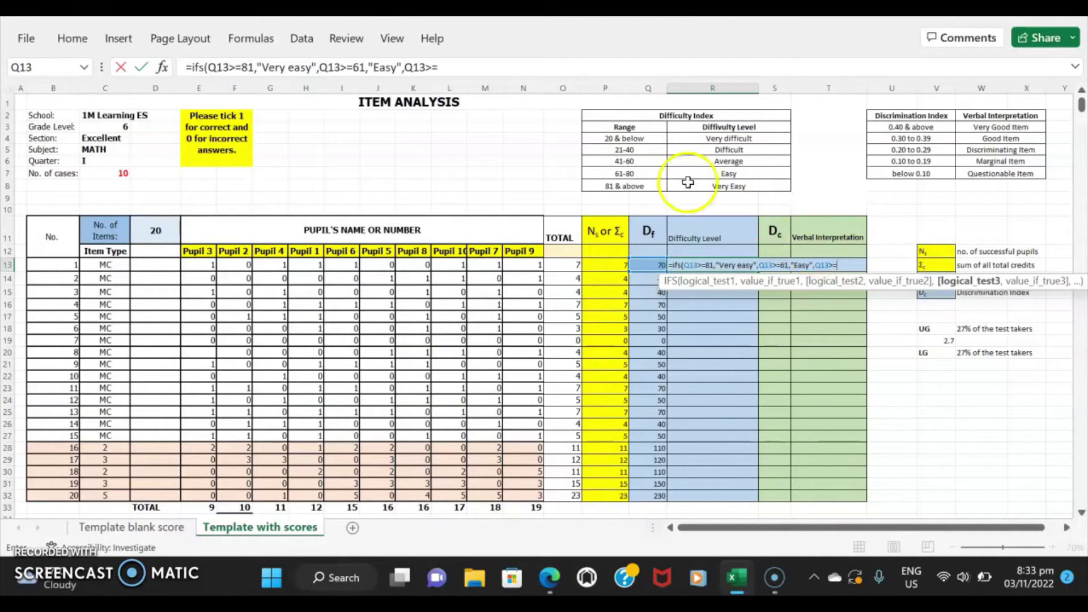
text(=4)
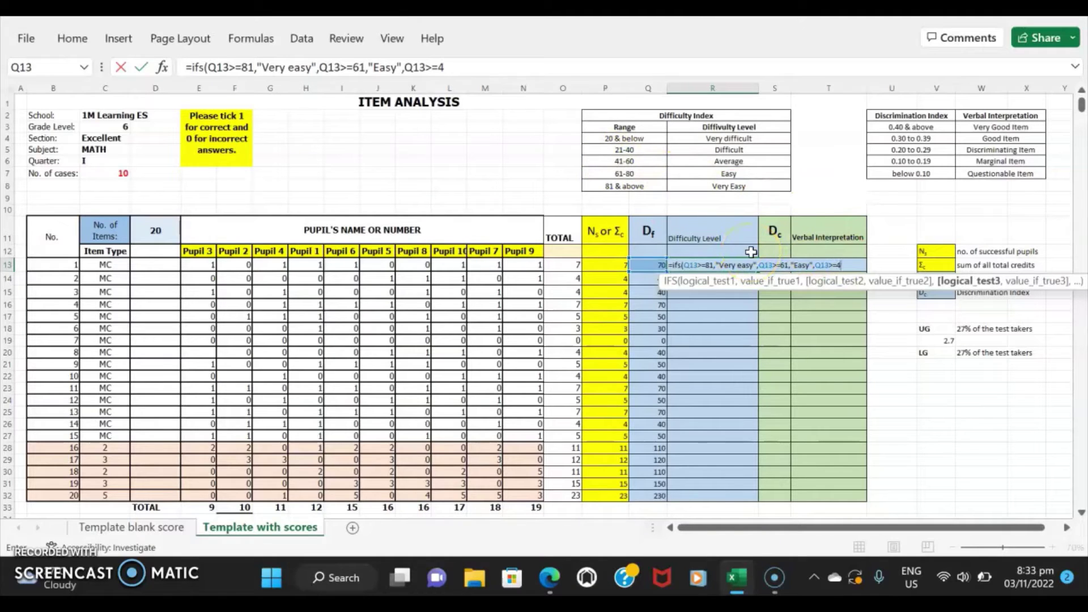
text(1,")
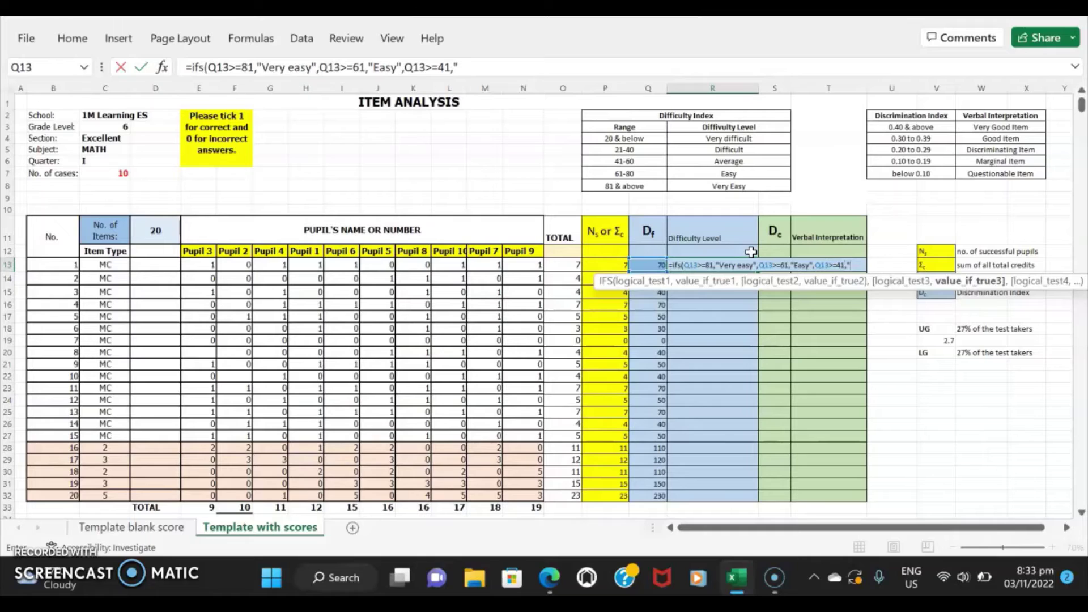
text(Avera)
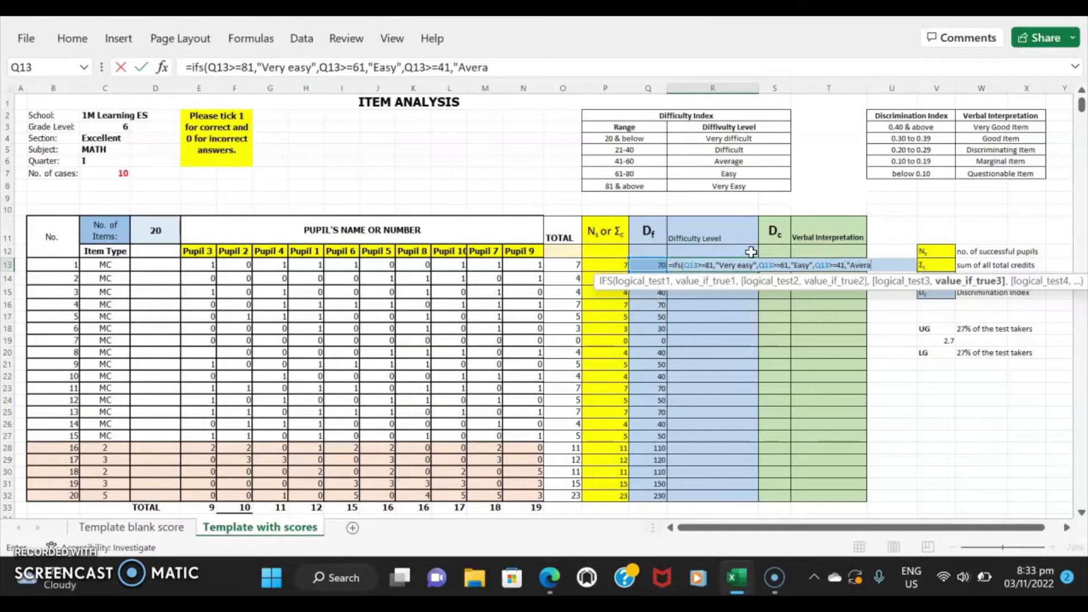
text(ge",)
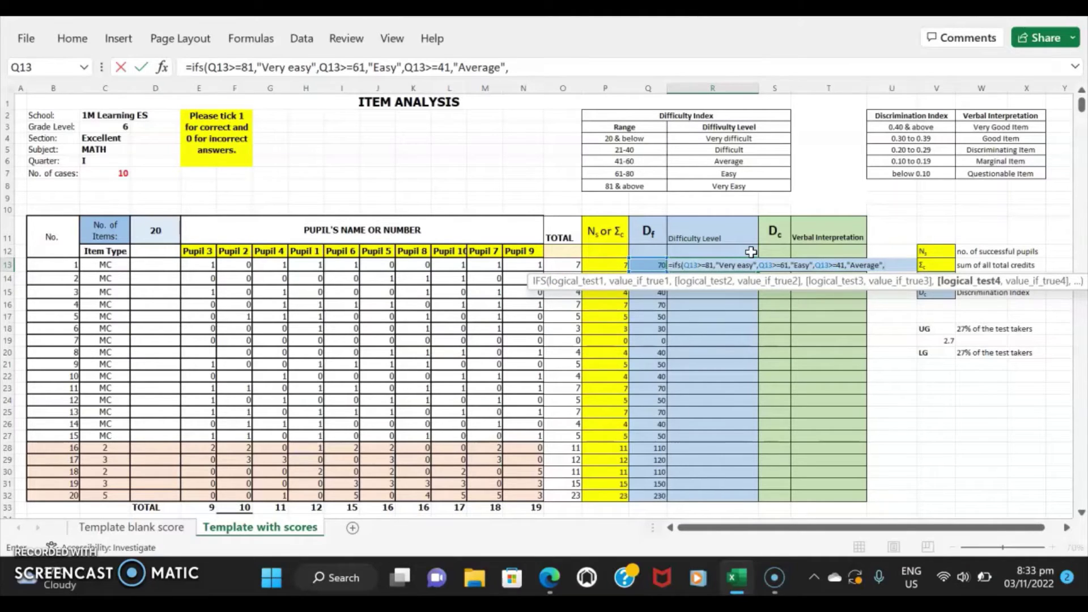
Complete the R13 formula with Q13>=21 as "Difficult" and Q13<=20 as "Very difficult", and check its result against Q13
click(654, 265)
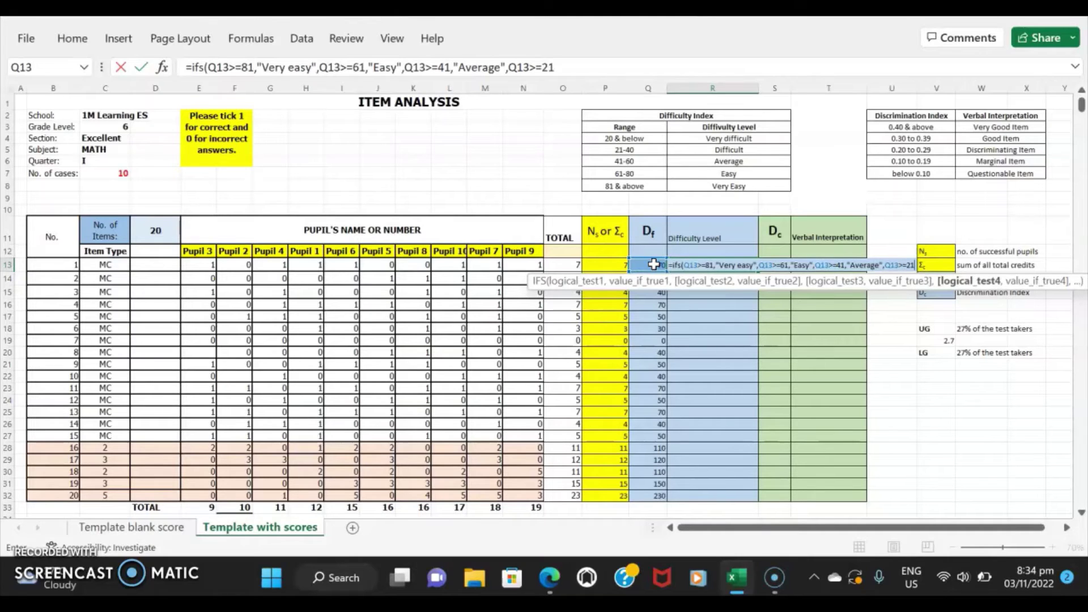
text(,"Difficult)
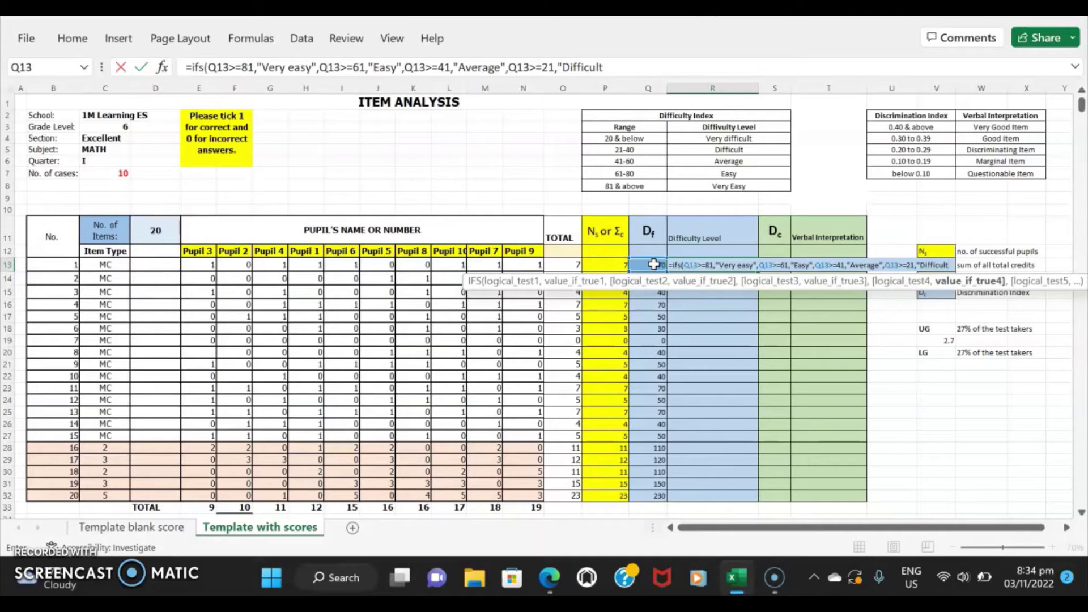
text(,)
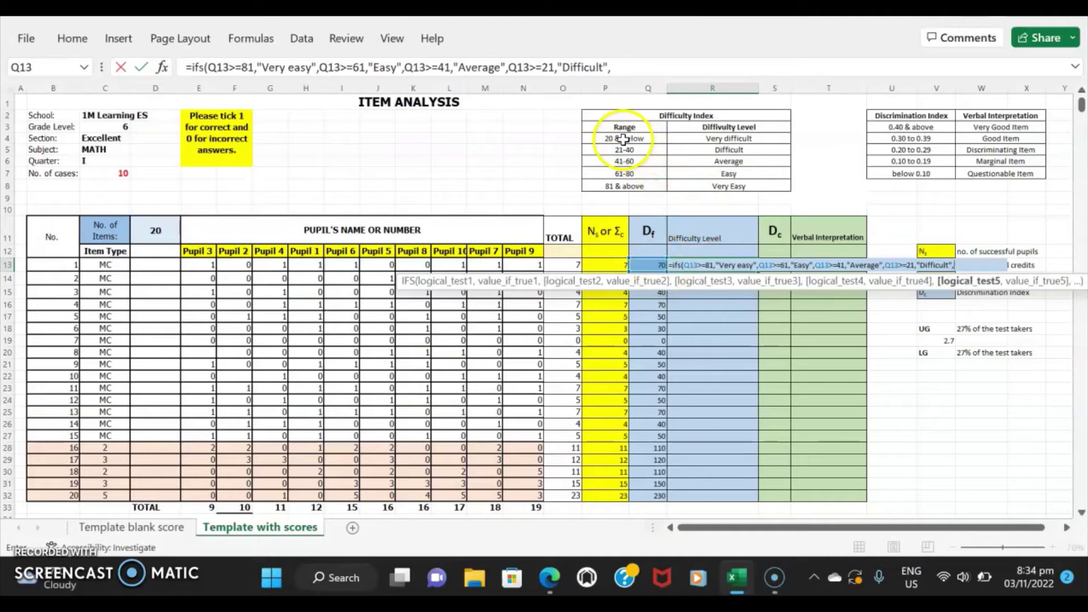
click(653, 265)
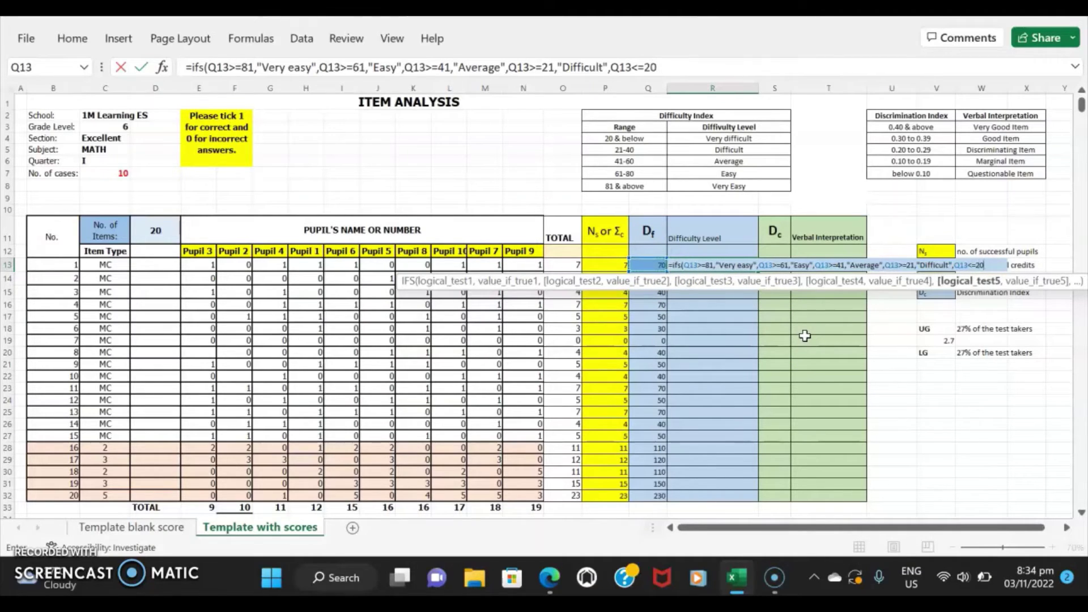
text(<=20,"Very difficult)
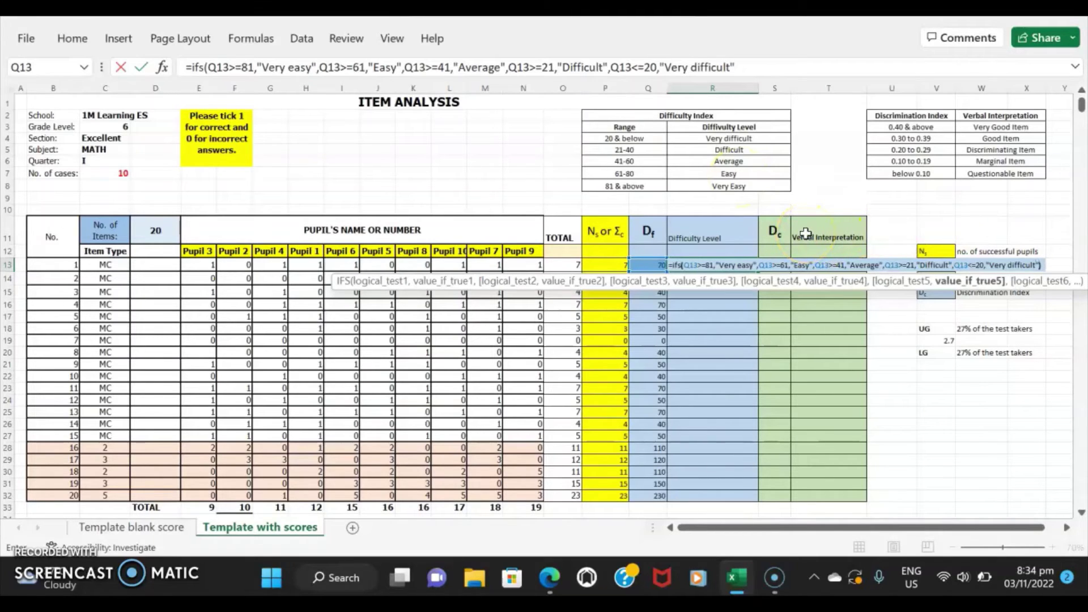
text())
key(Return)
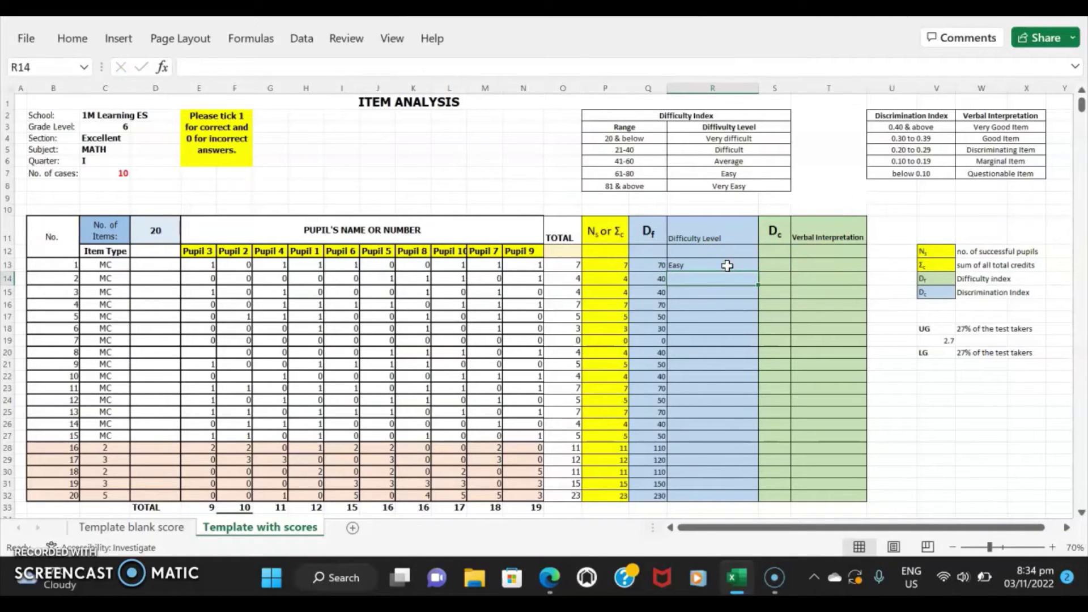
click(727, 266)
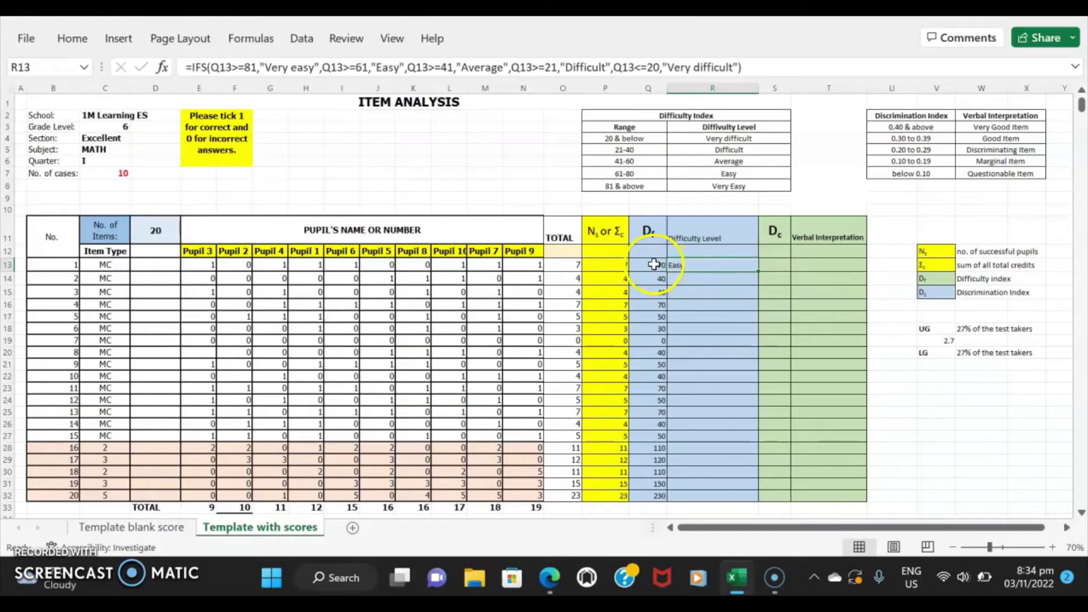
click(663, 267)
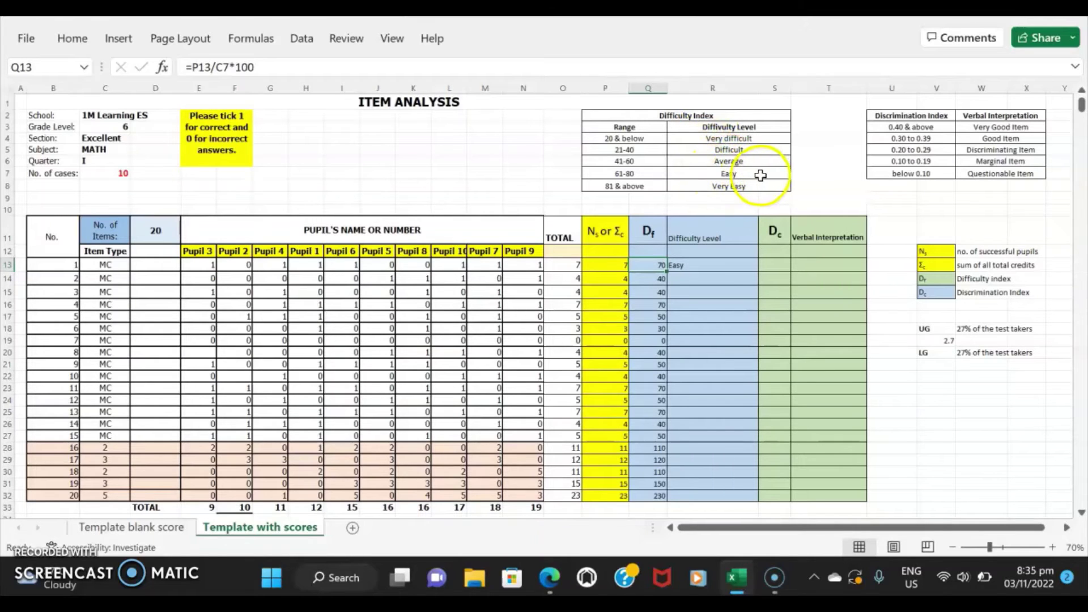
Copy the Difficulty Level formula from R13 down through R32 for all 20 items
click(712, 264)
scroll(708, 243, down, 1)
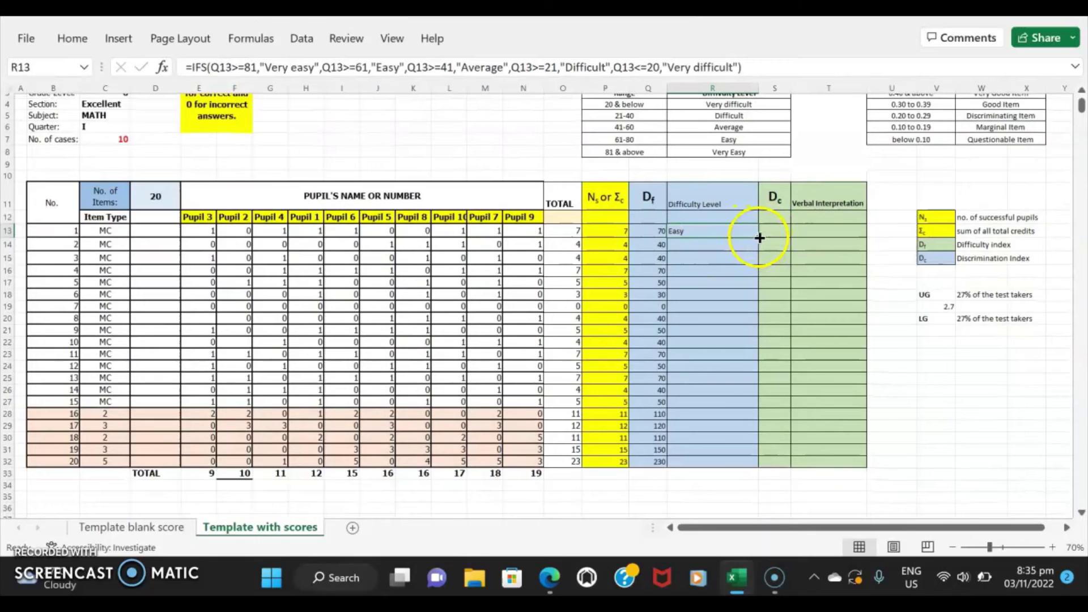
drag(759, 238, 766, 463)
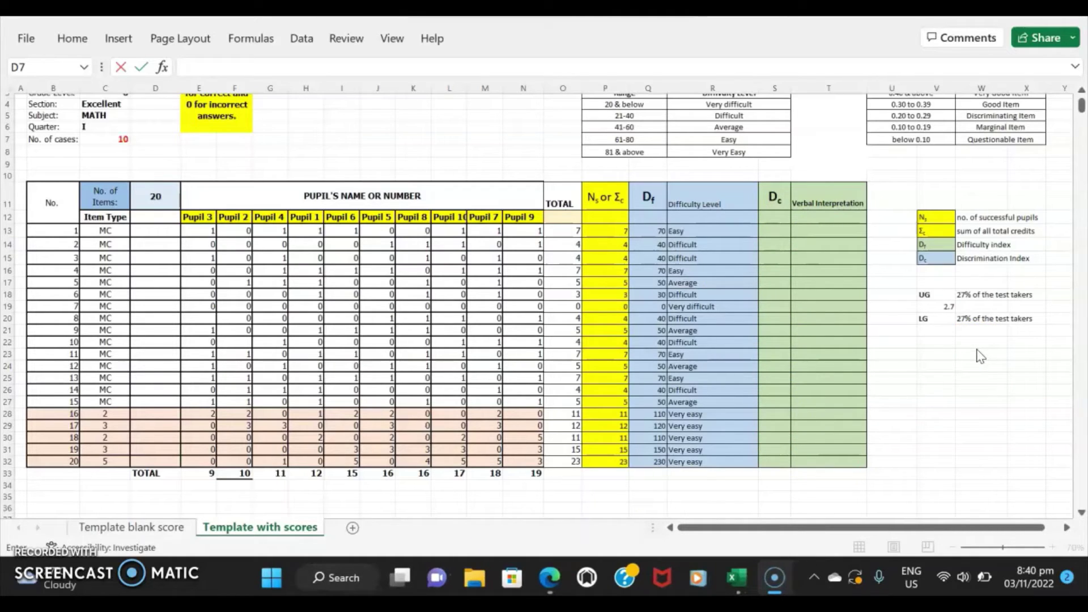
Check the 27% group-size calculation against the number of cases, and enter =3 in W19 as the upper group (UG) size
click(931, 298)
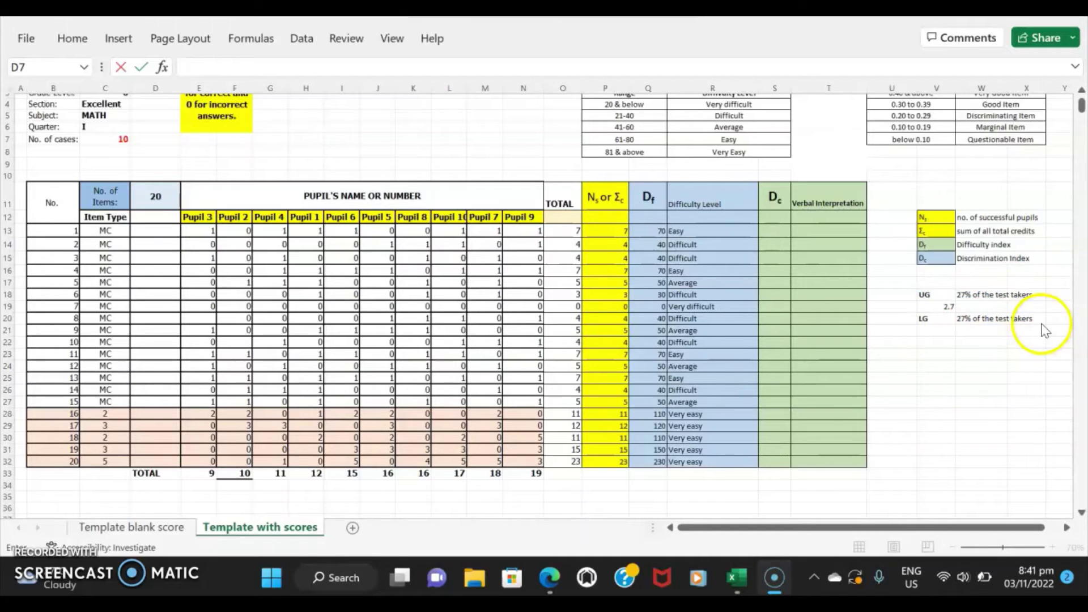
click(965, 294)
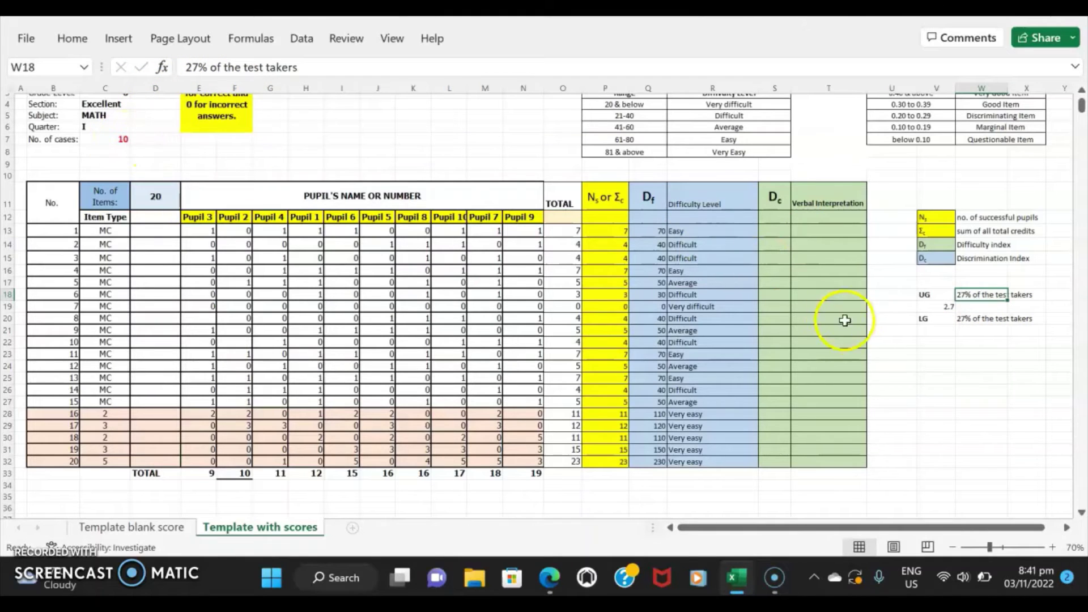
click(124, 138)
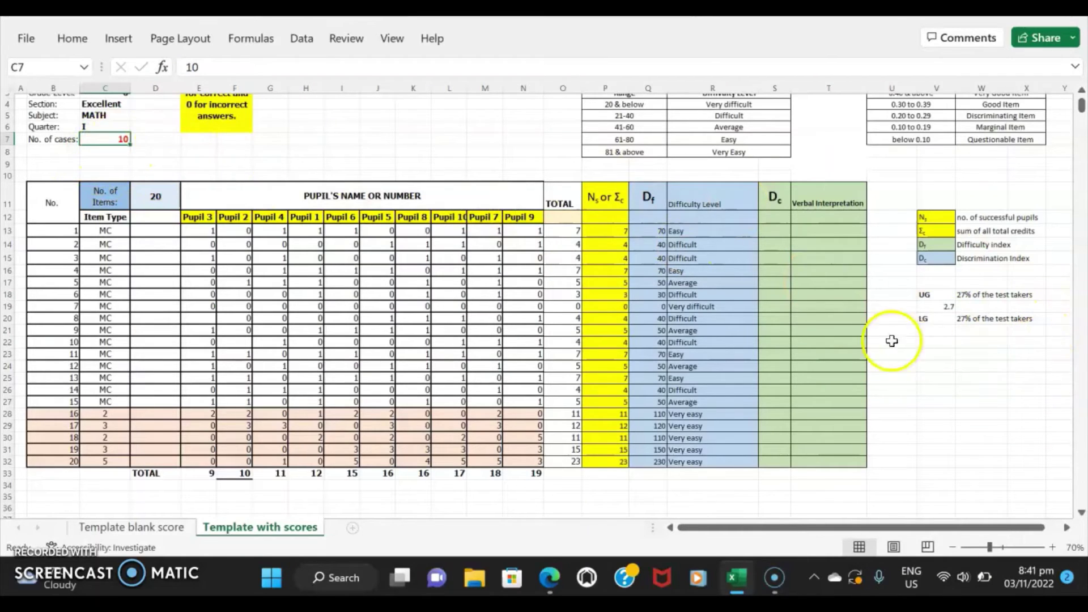
click(941, 306)
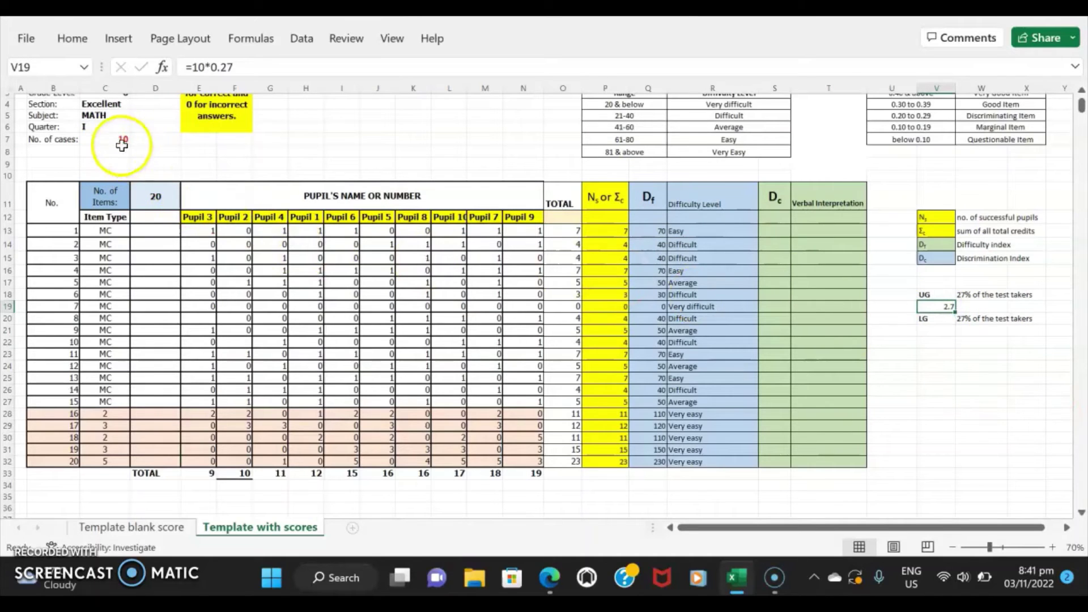
click(967, 306)
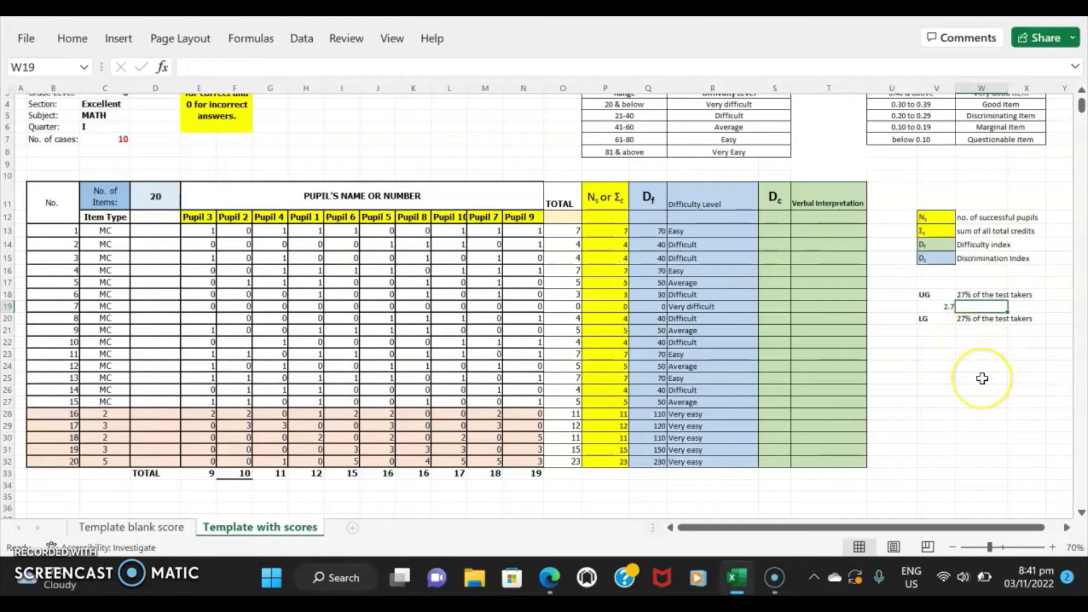
text(=)
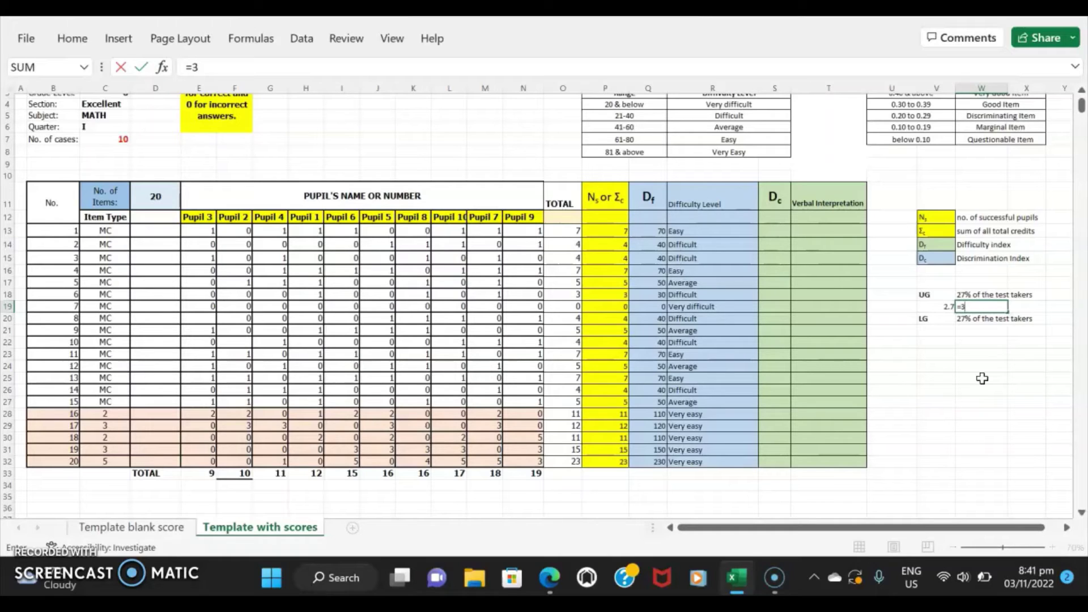
text(3)
key(Tab)
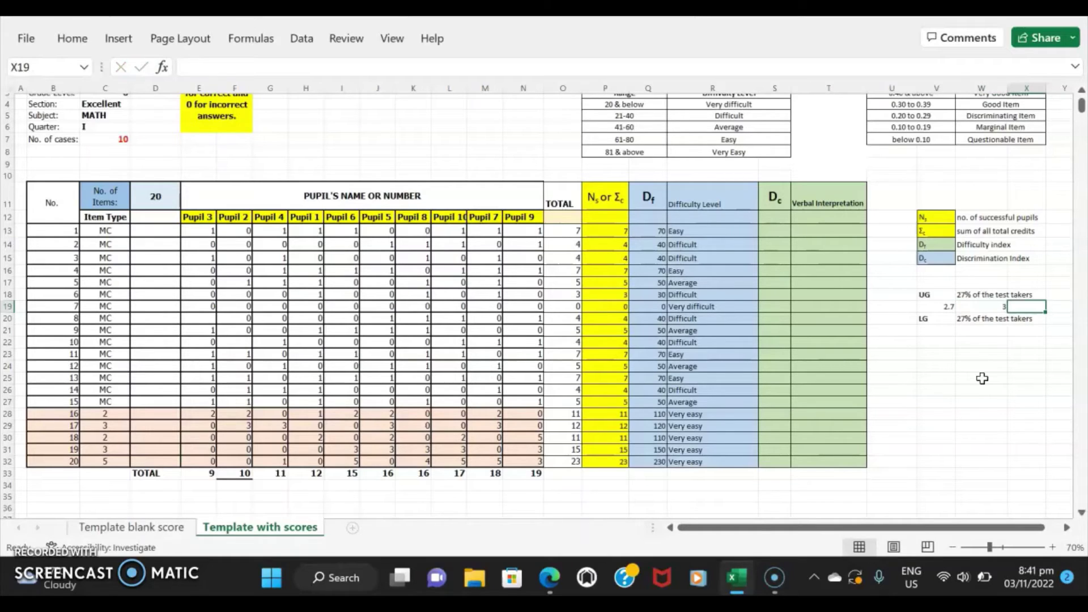
Enter 3 in W21 below the lower group's (LG) 27% label
key(Left)
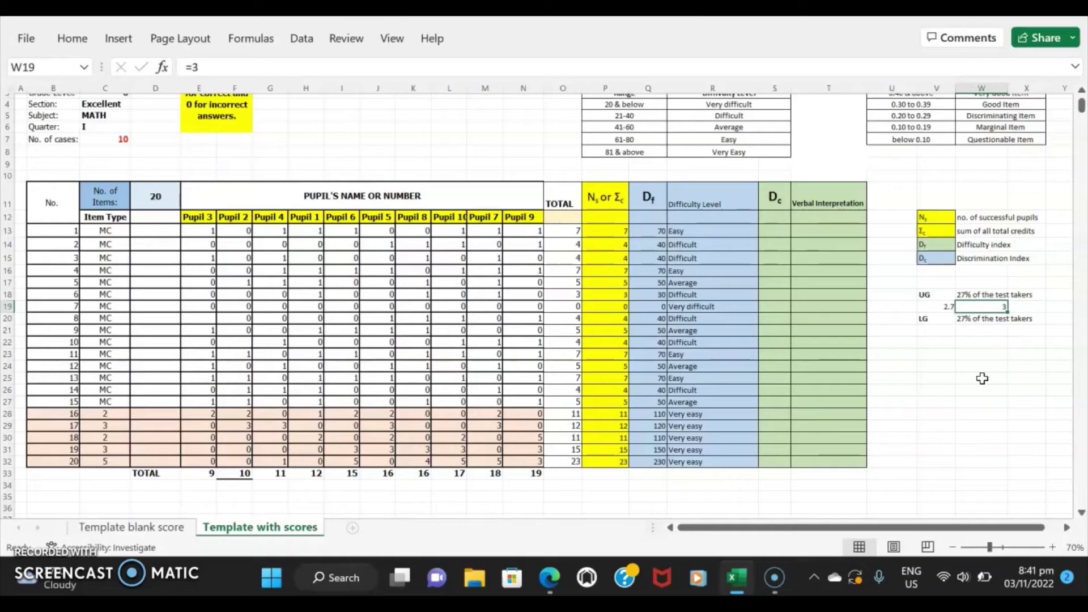
key(Down)
key(Down)
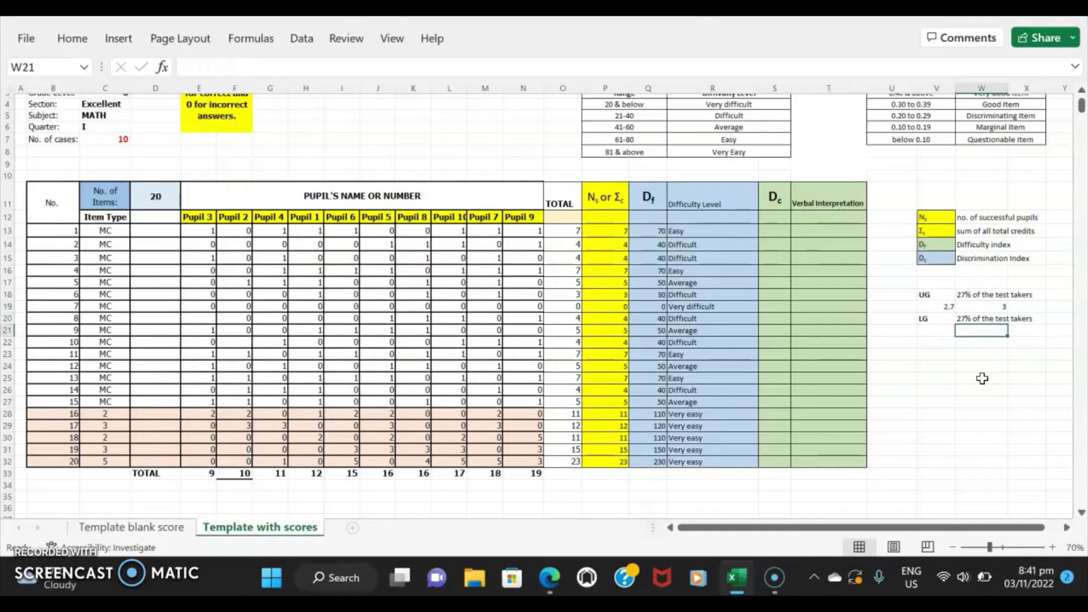
key(Up)
key(Up)
key(Up)
key(Down)
key(Down)
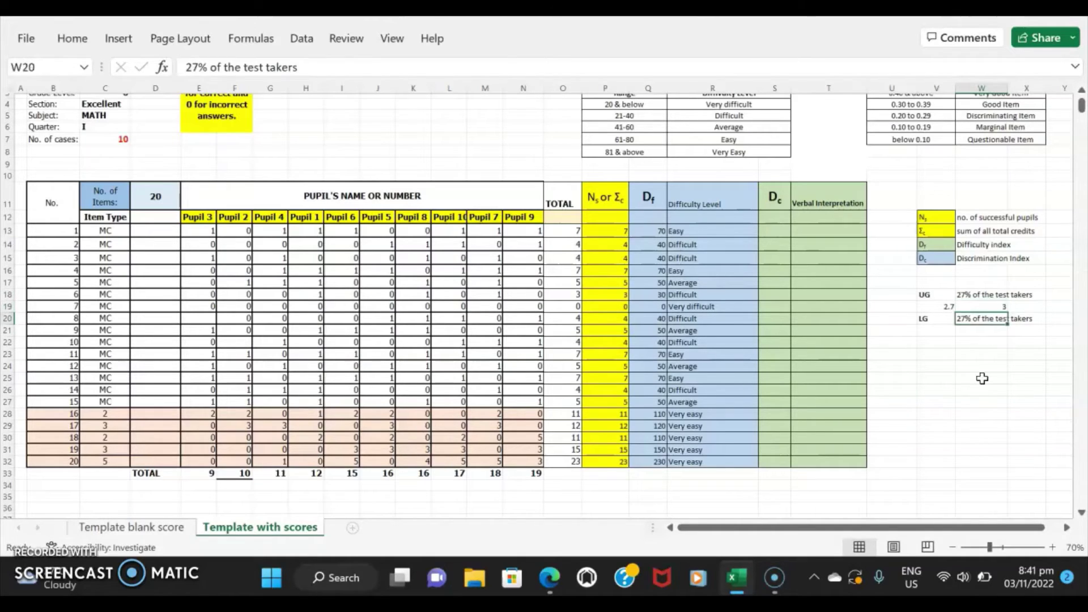
key(Up)
key(Down)
key(Down)
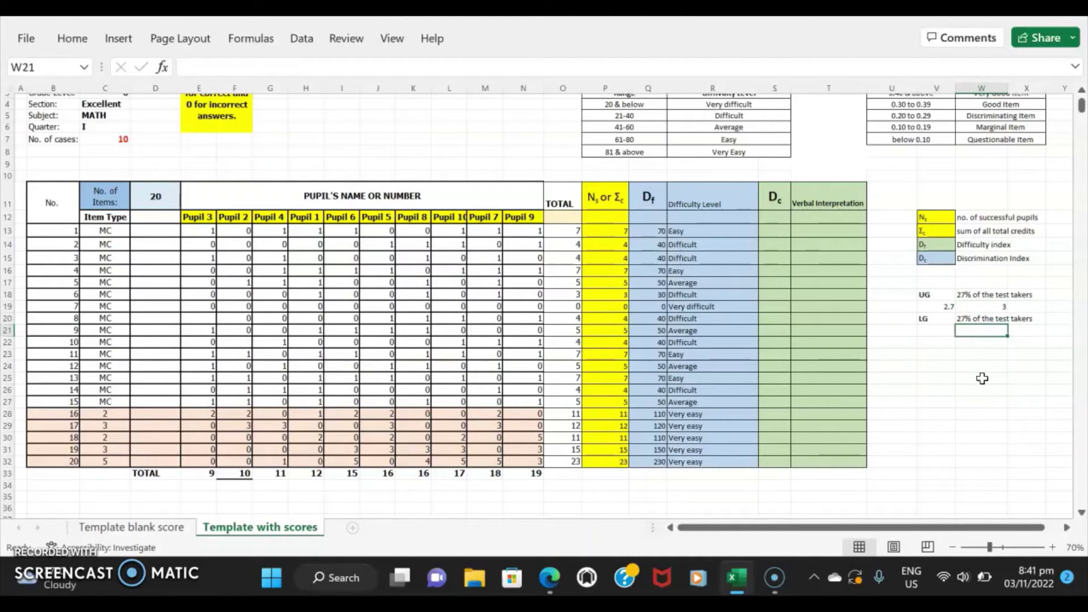
text(3)
key(Tab)
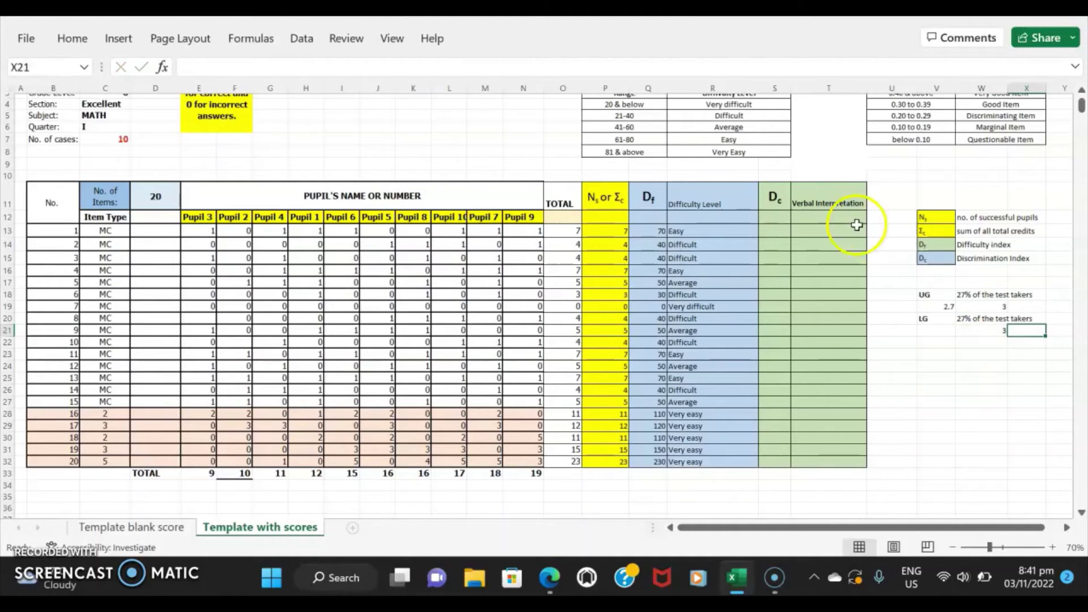
Shade columns L to N, holding Pupils 10, 7 and 9, with a light gold fill to mark the upper group
drag(447, 86, 513, 96)
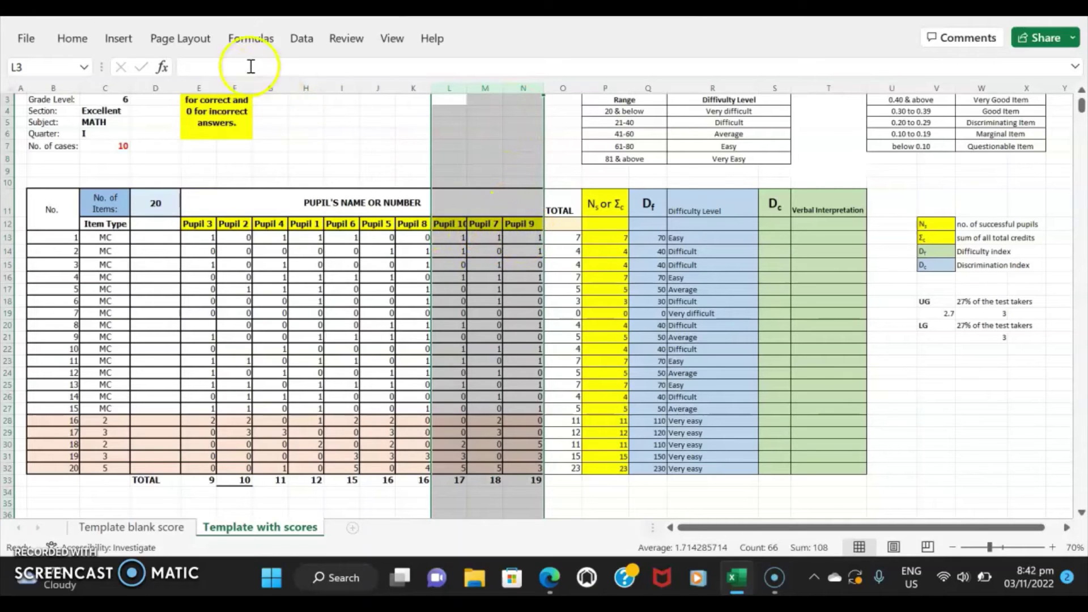
click(74, 40)
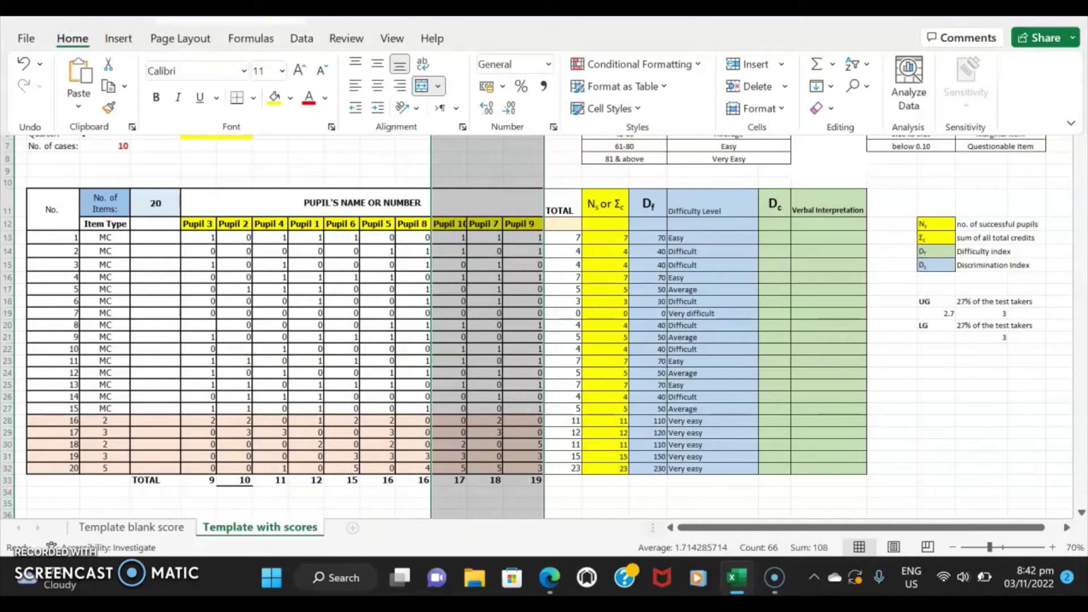
click(288, 104)
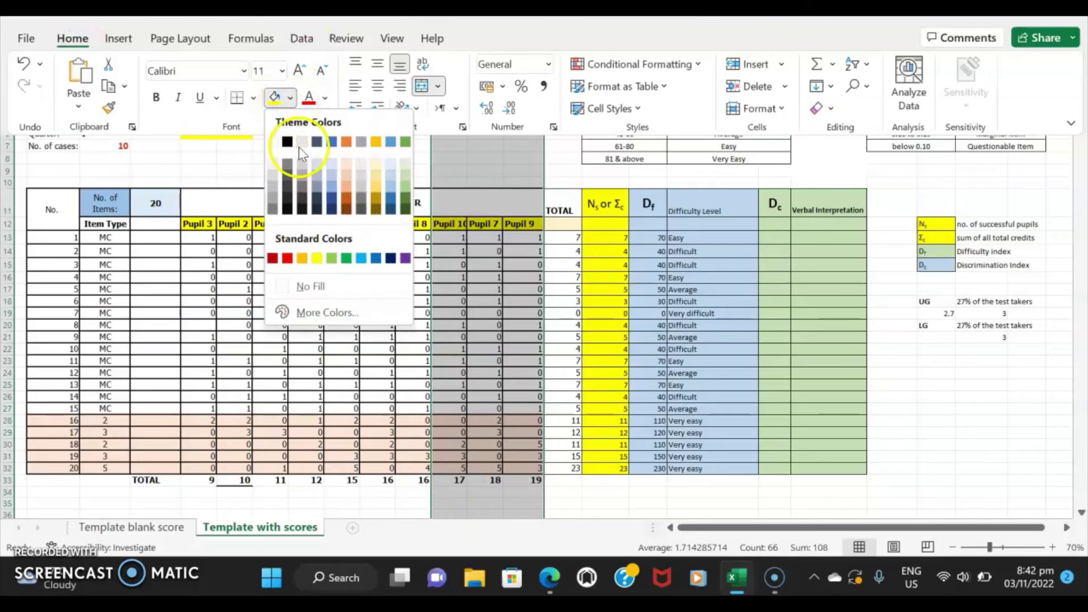
click(275, 175)
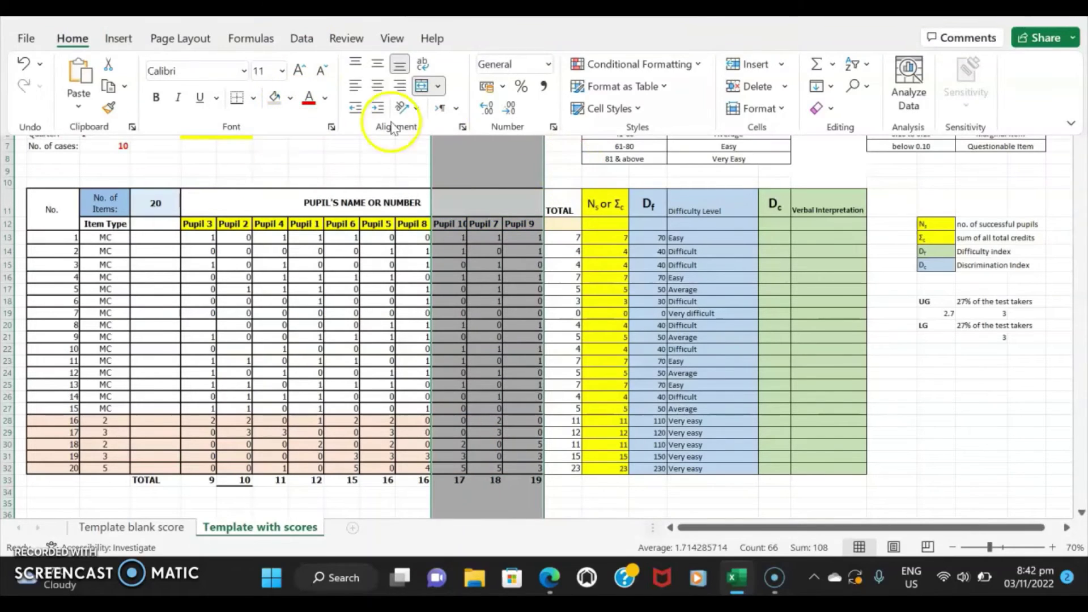
click(290, 98)
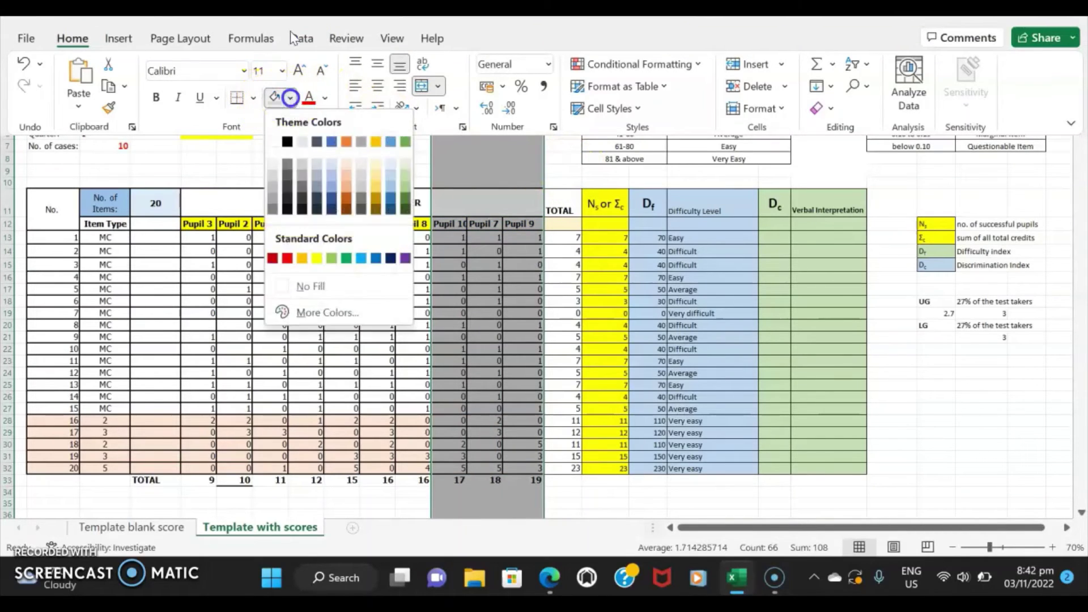
click(376, 165)
click(535, 324)
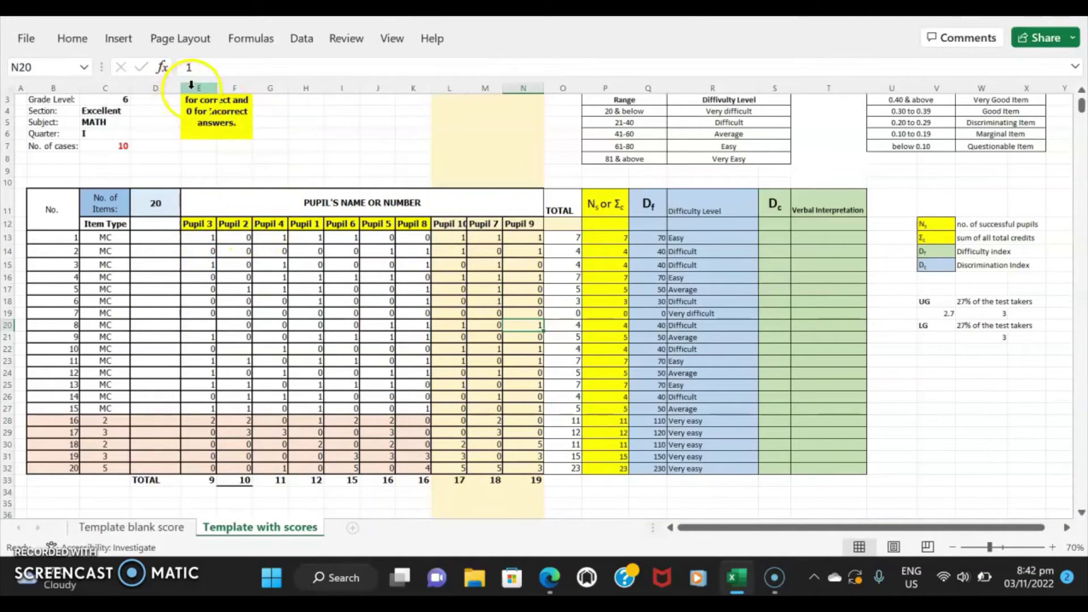
Shade columns E to G, holding Pupils 3, 2 and 4, with the same light gold fill to mark the lower group
drag(192, 89, 272, 92)
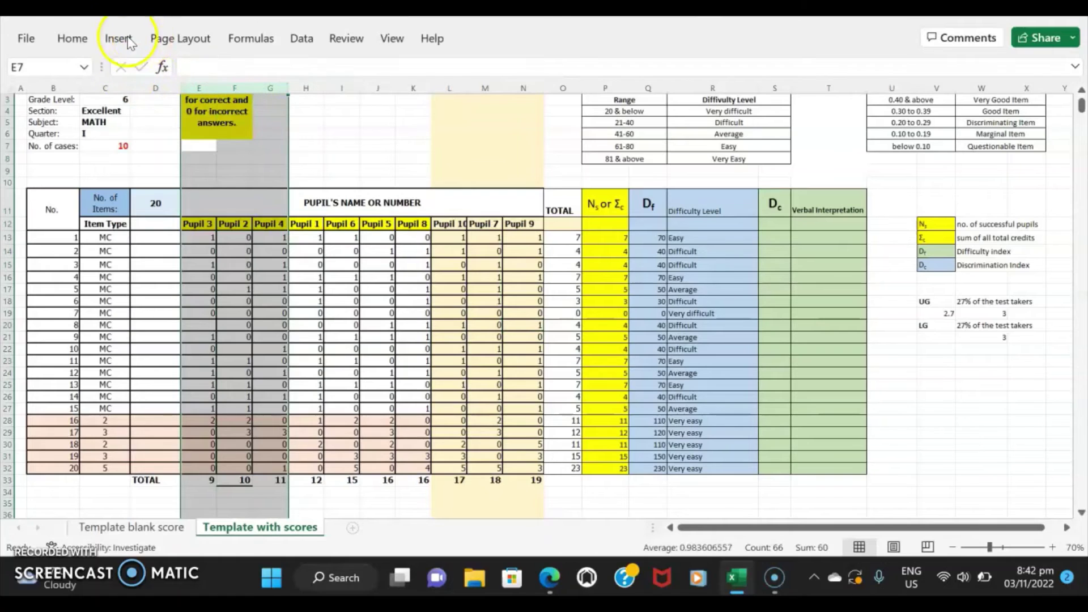
click(72, 40)
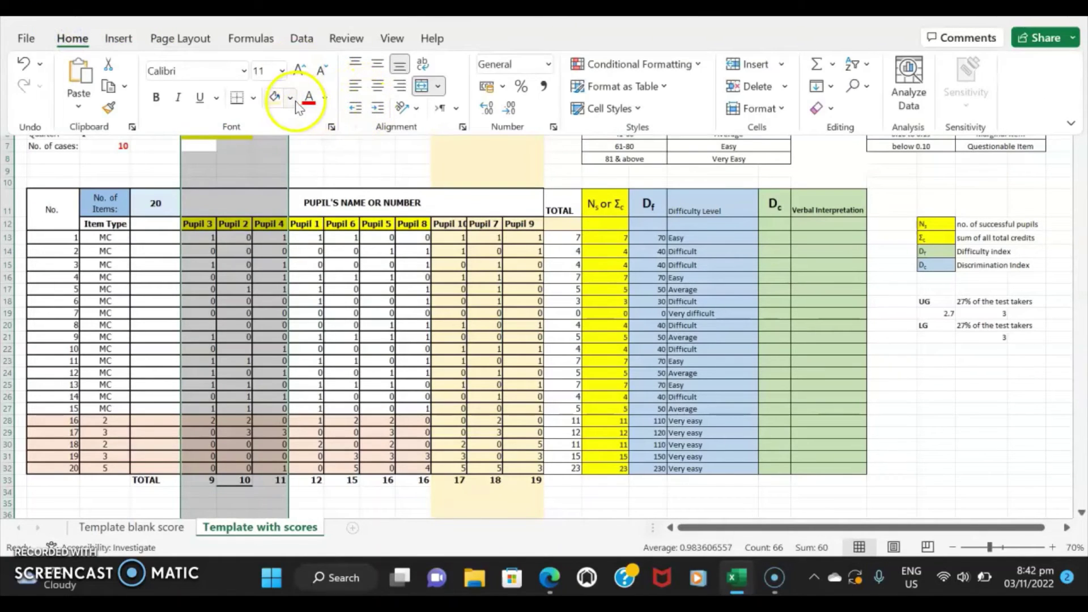
click(291, 100)
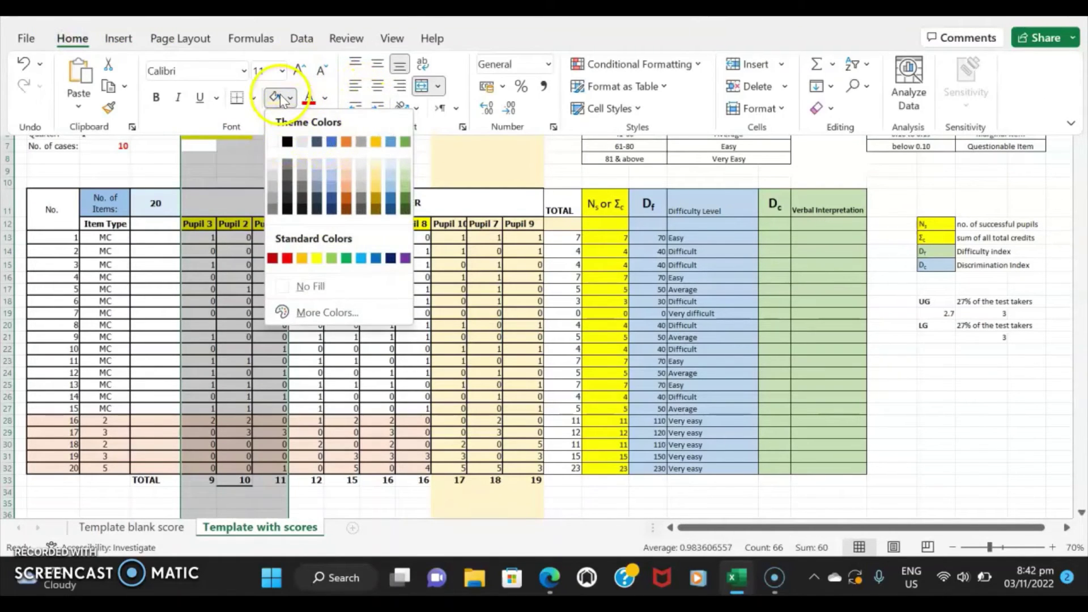
click(280, 99)
click(626, 487)
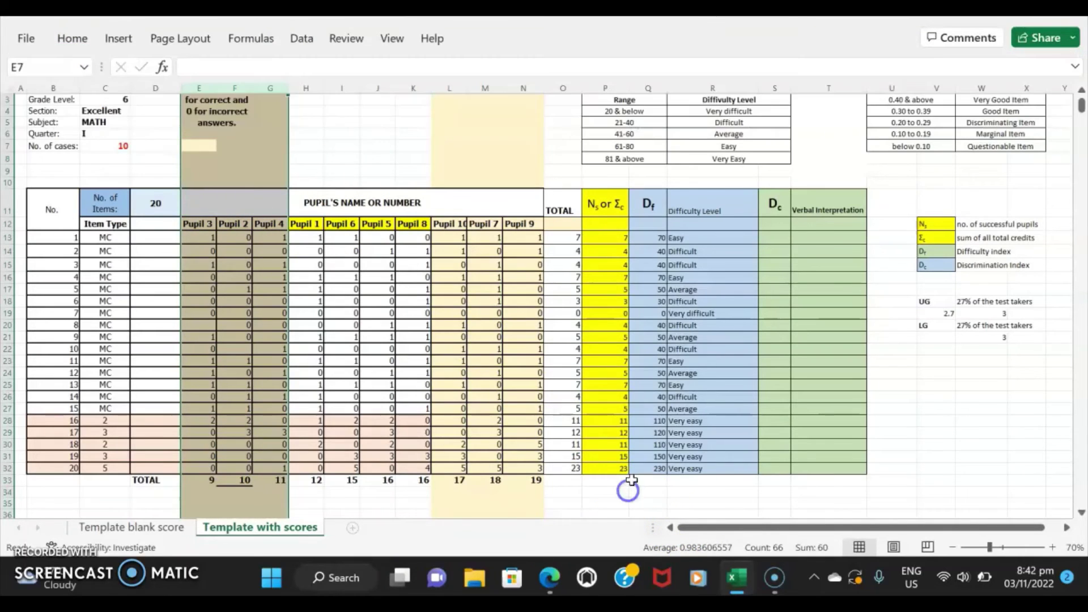
scroll(551, 318, down, 1)
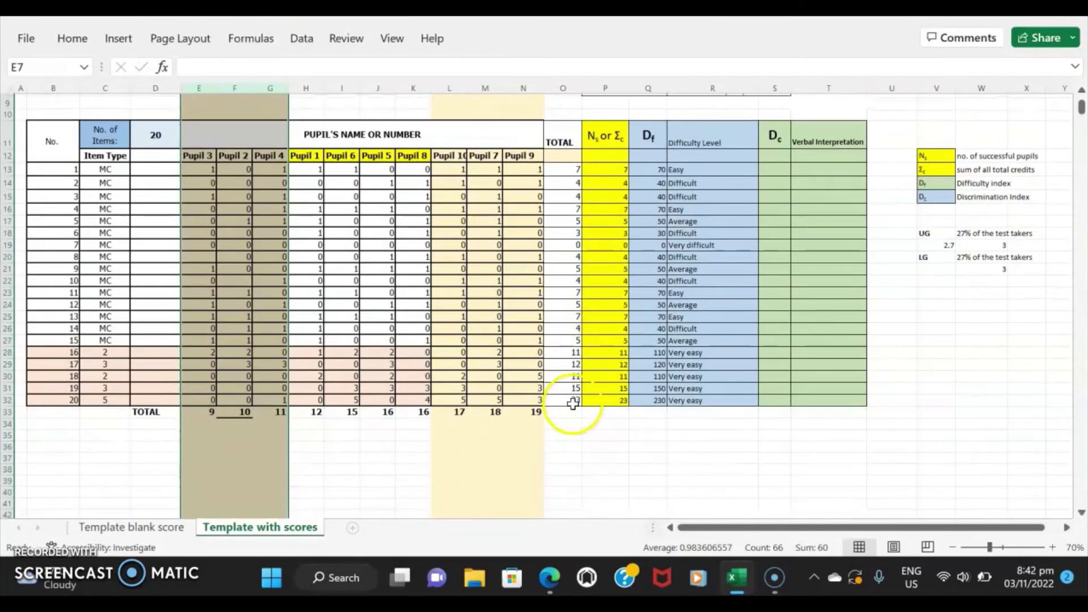
click(492, 456)
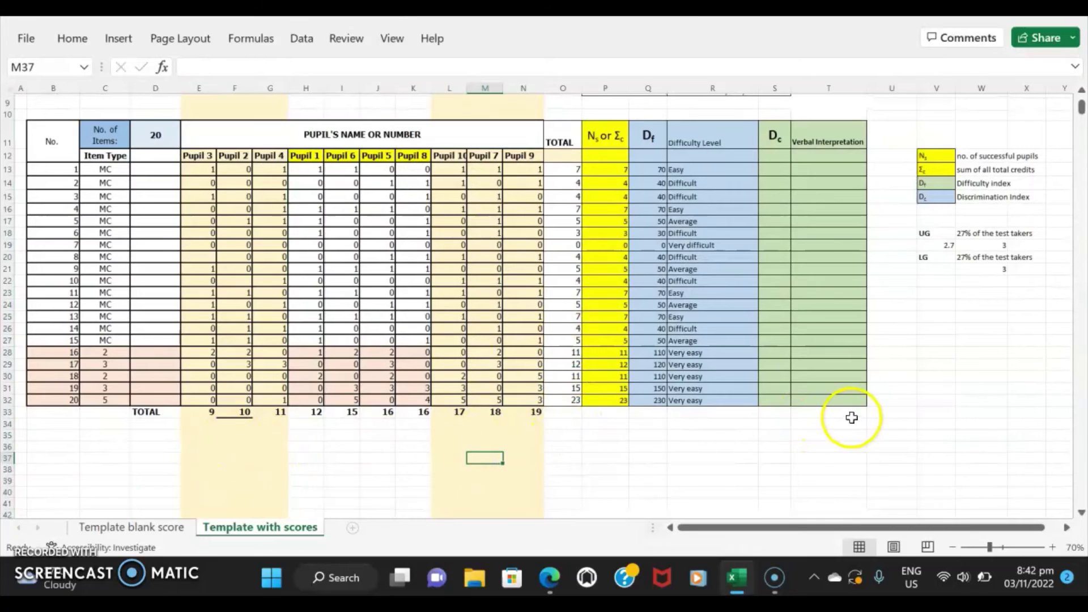
Look up the discrimination index (Dc) formula on the Template blank score sheet, and return to the Template with scores sheet
scroll(861, 376, up, 1)
click(771, 204)
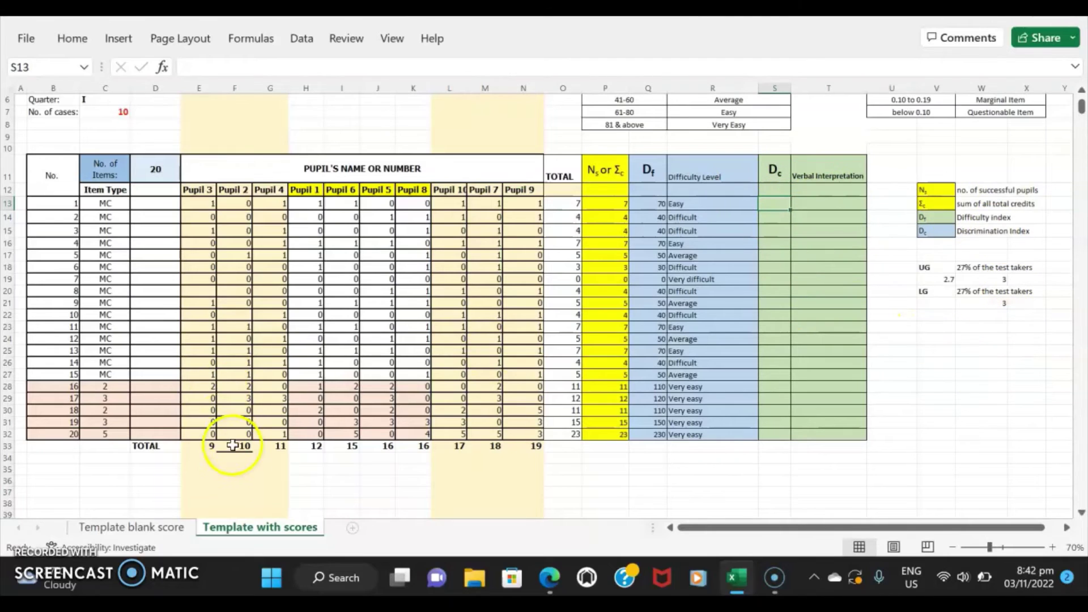
click(163, 533)
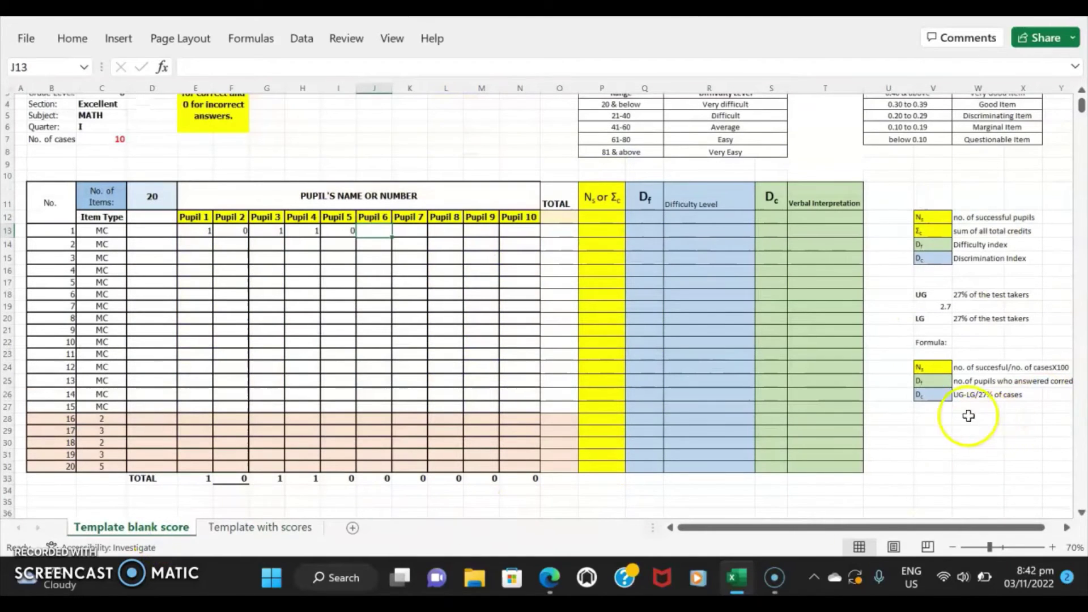
click(970, 396)
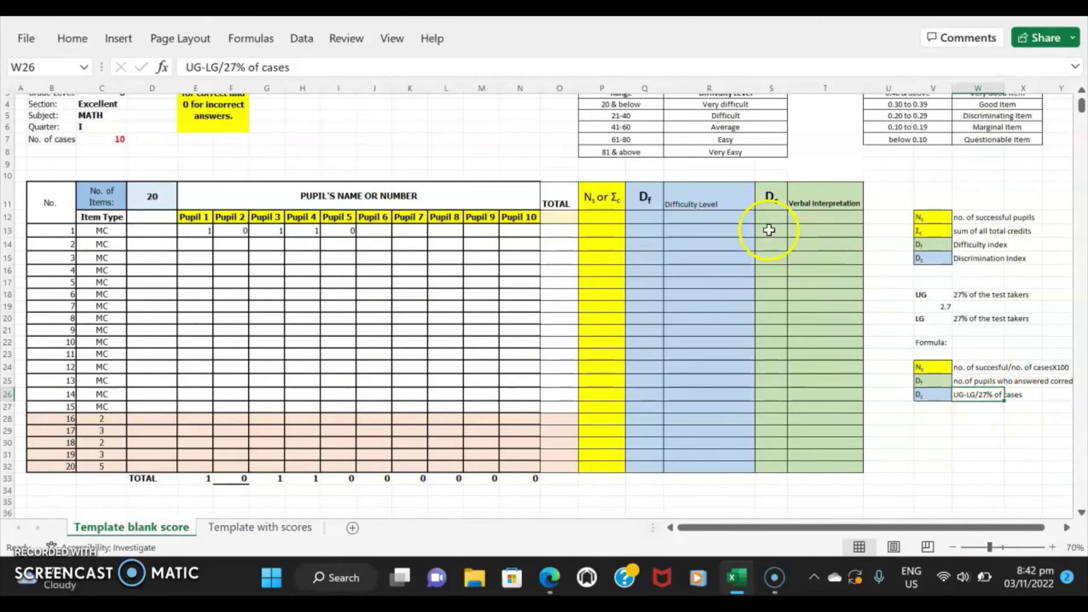
click(253, 530)
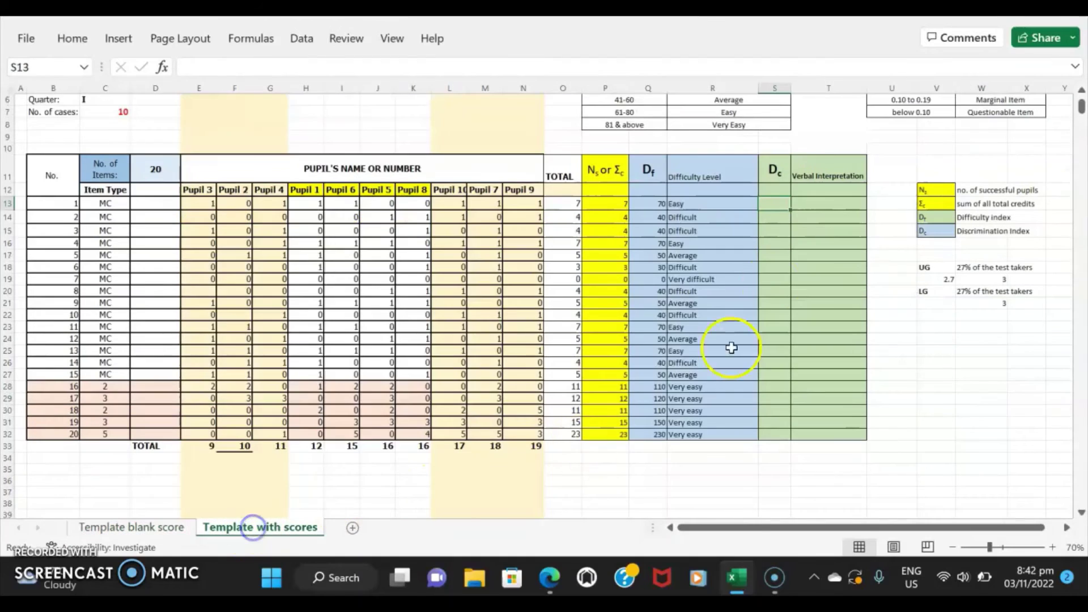
Begin item 1's discrimination index formula in S13 with the upper group's sum, =SUM(L13:N13)-
click(765, 205)
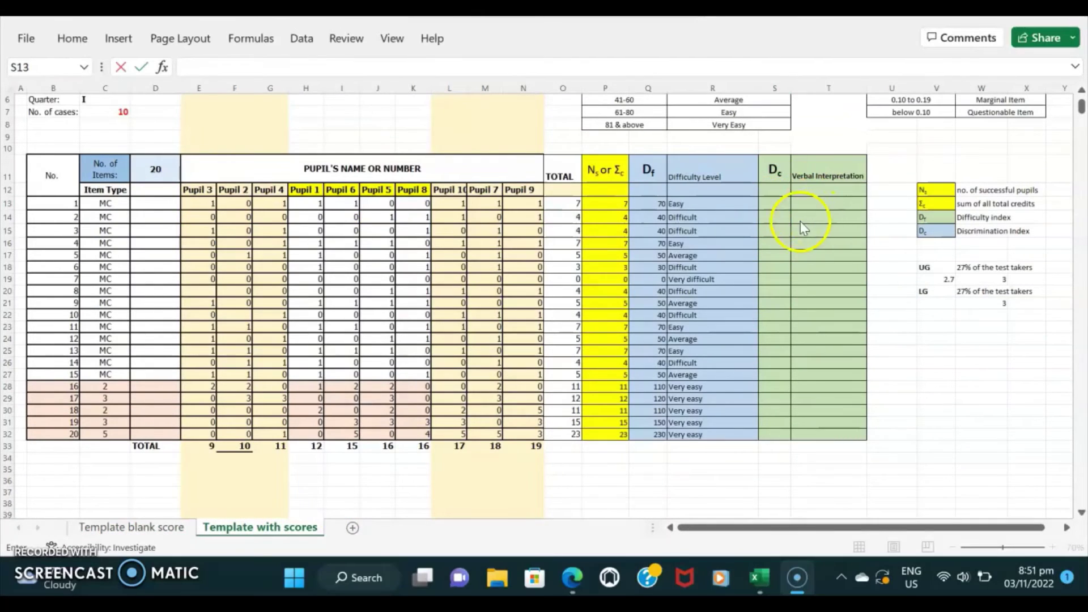
double_click(783, 203)
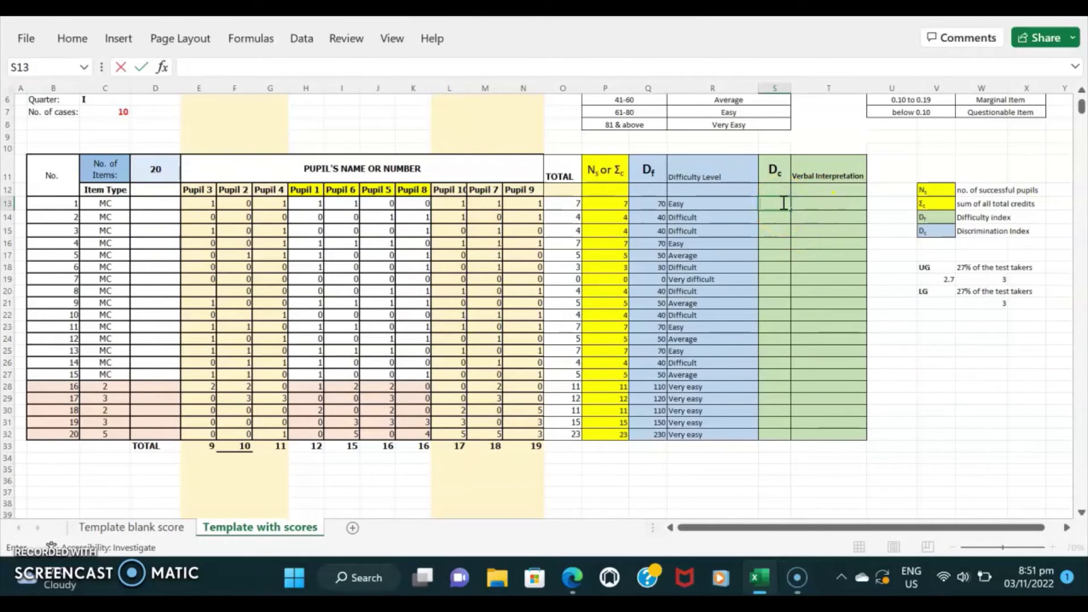
text(=sum)
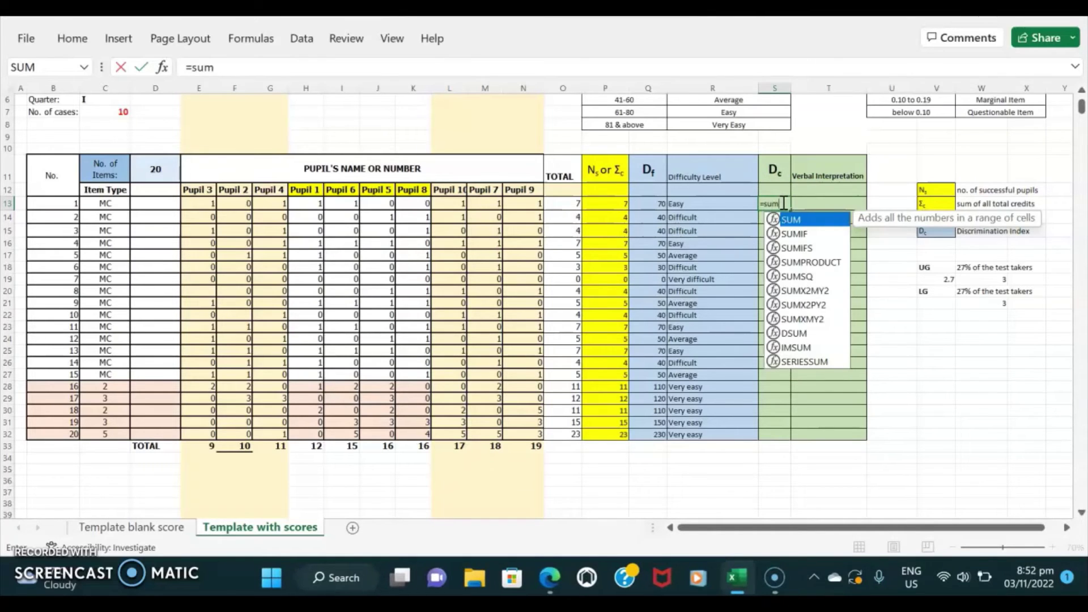
text(()
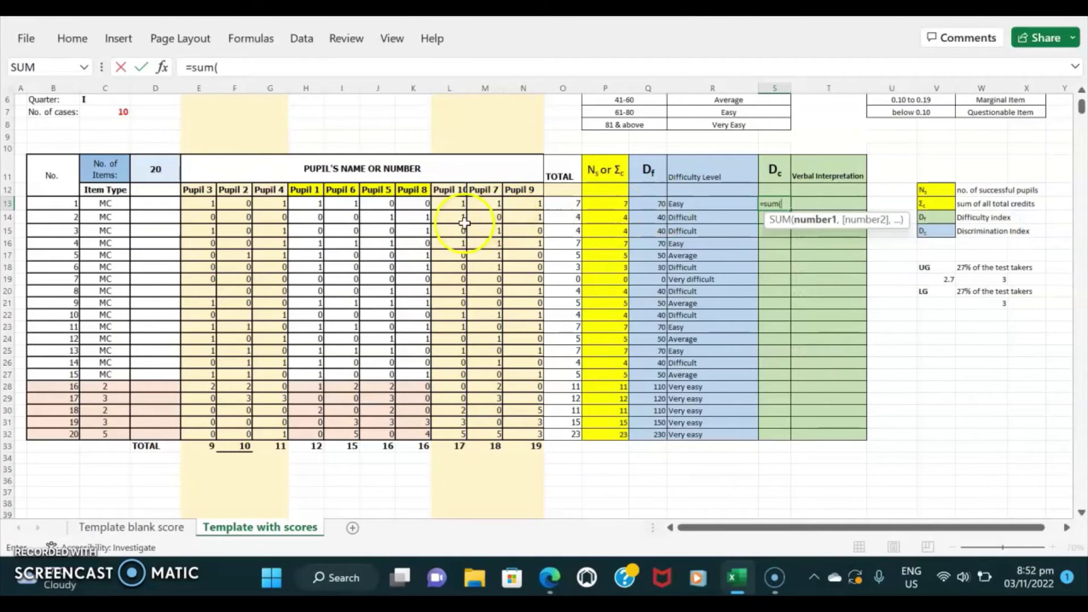
drag(448, 205, 525, 206)
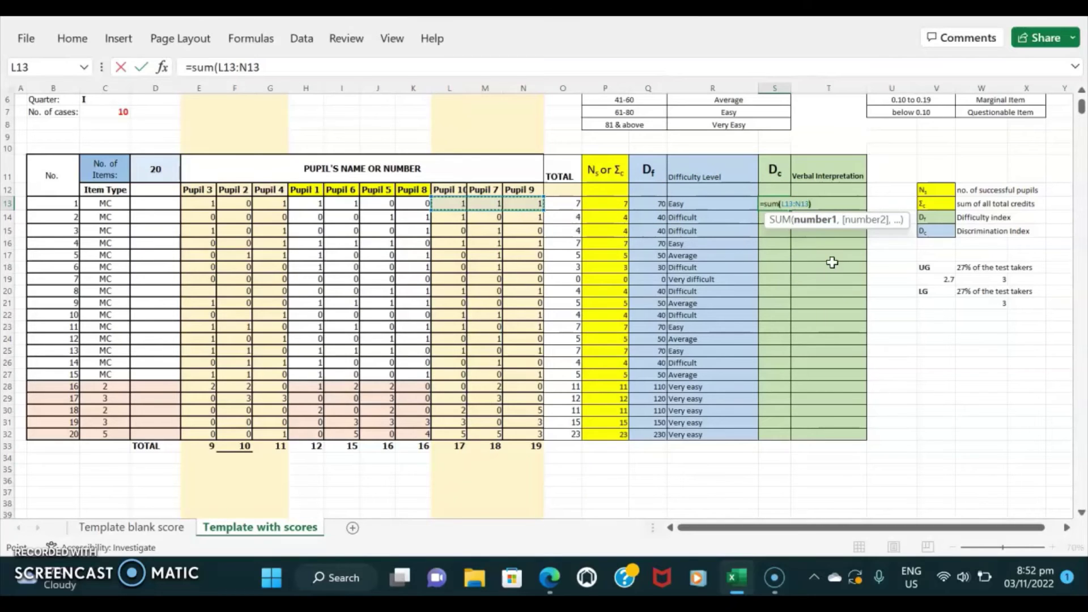
text()-sum)
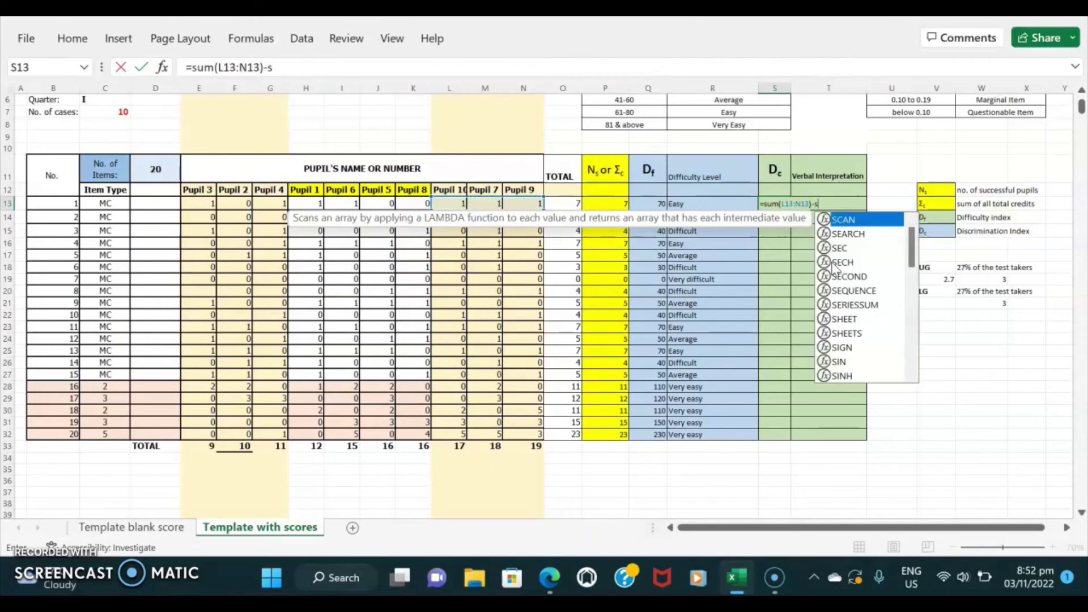
click(200, 204)
drag(200, 204, 282, 203)
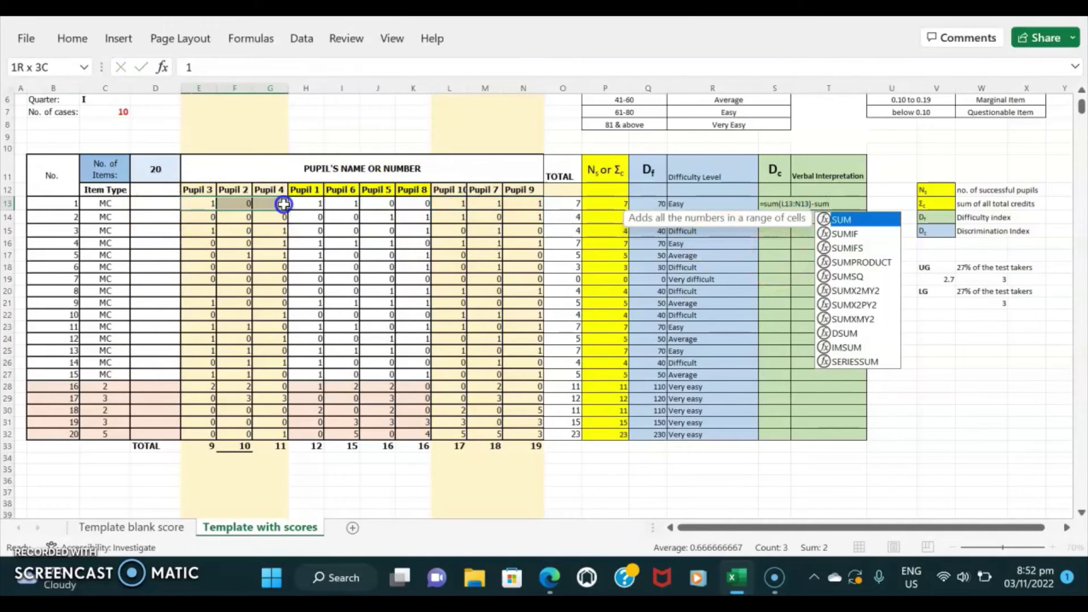
click(770, 205)
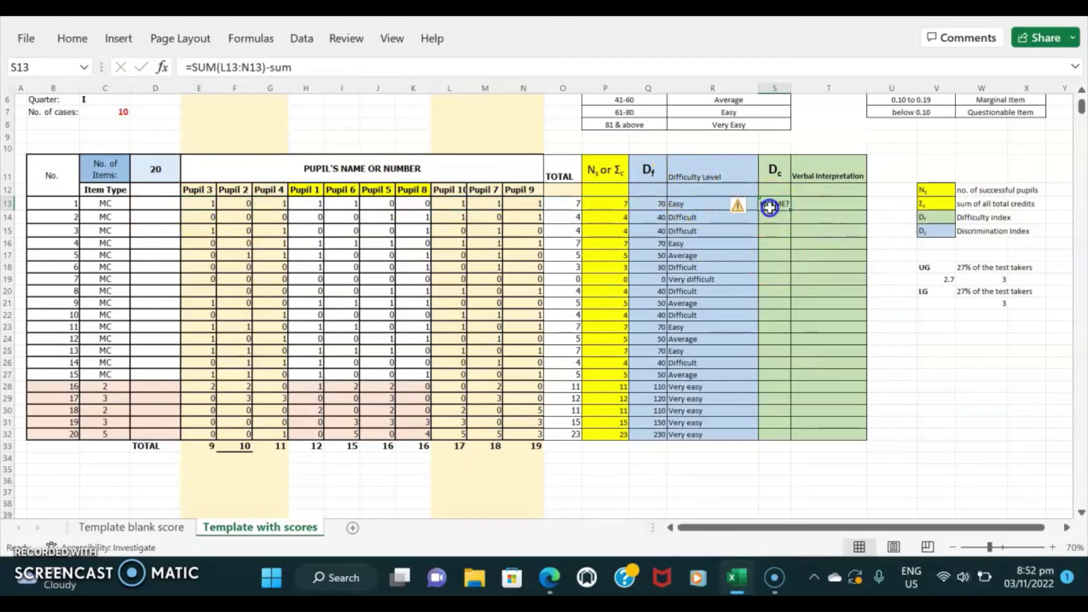
Complete the discrimination index formula in S13 as =SUM(L13:N13)-SUM(E13:G13)/3
click(312, 66)
key(BackSpace)
key(BackSpace)
key(BackSpace)
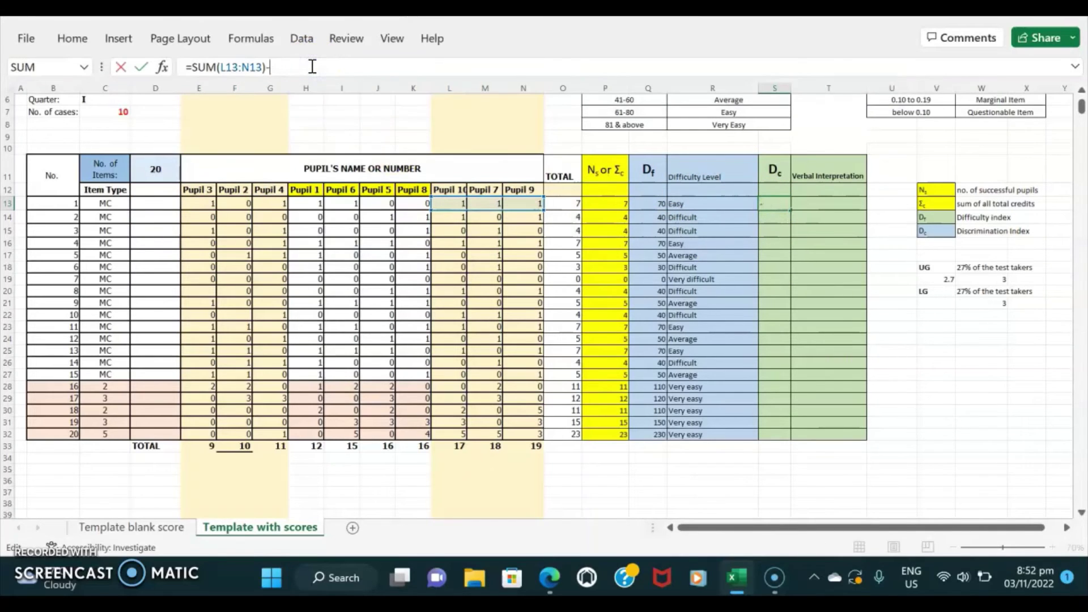
text(SUM()
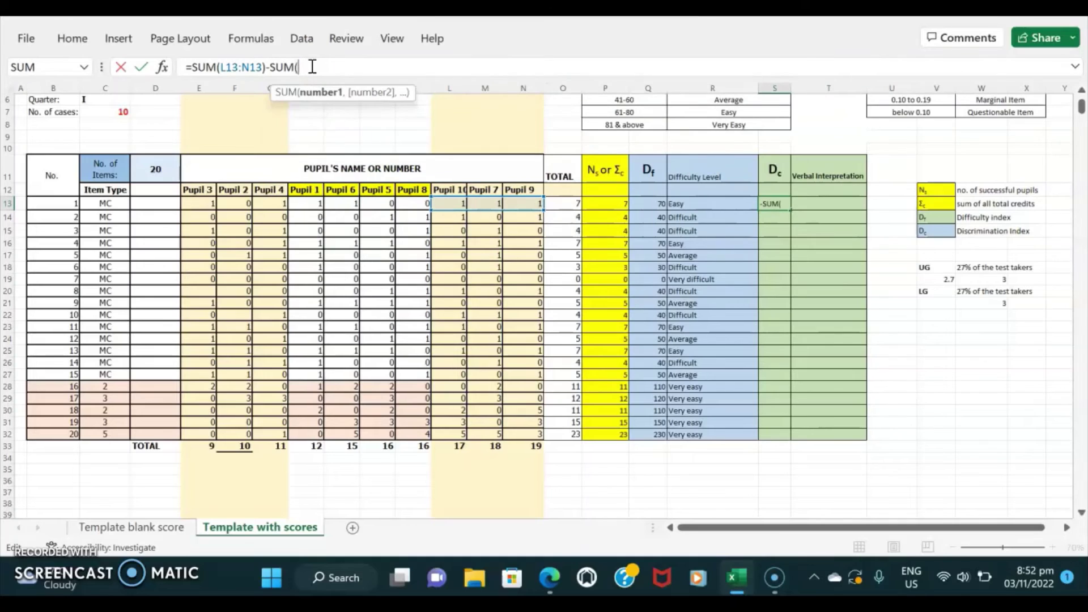
drag(197, 205, 259, 208)
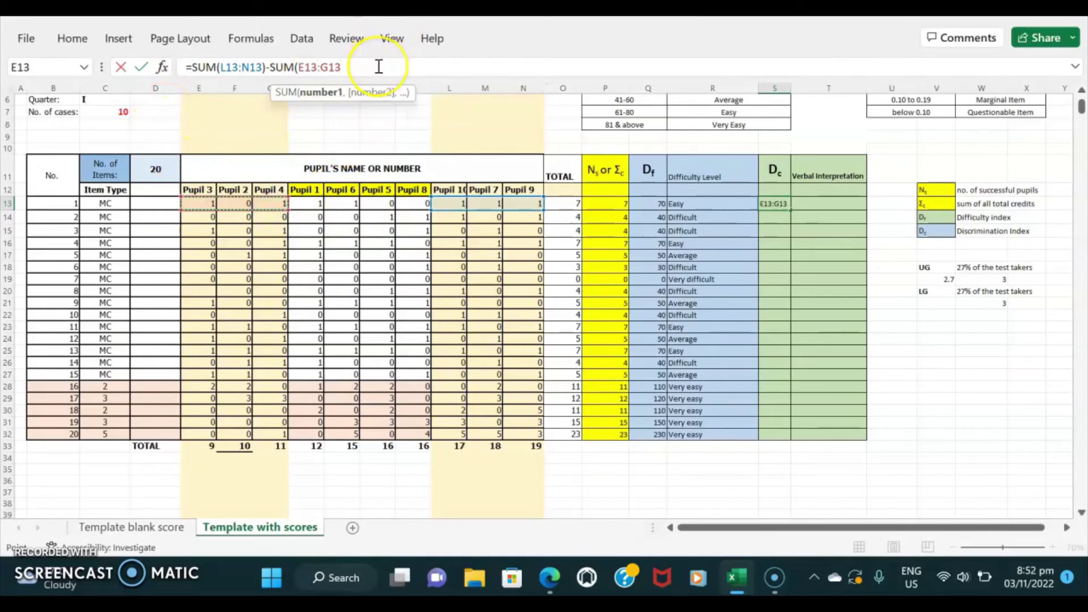
text())
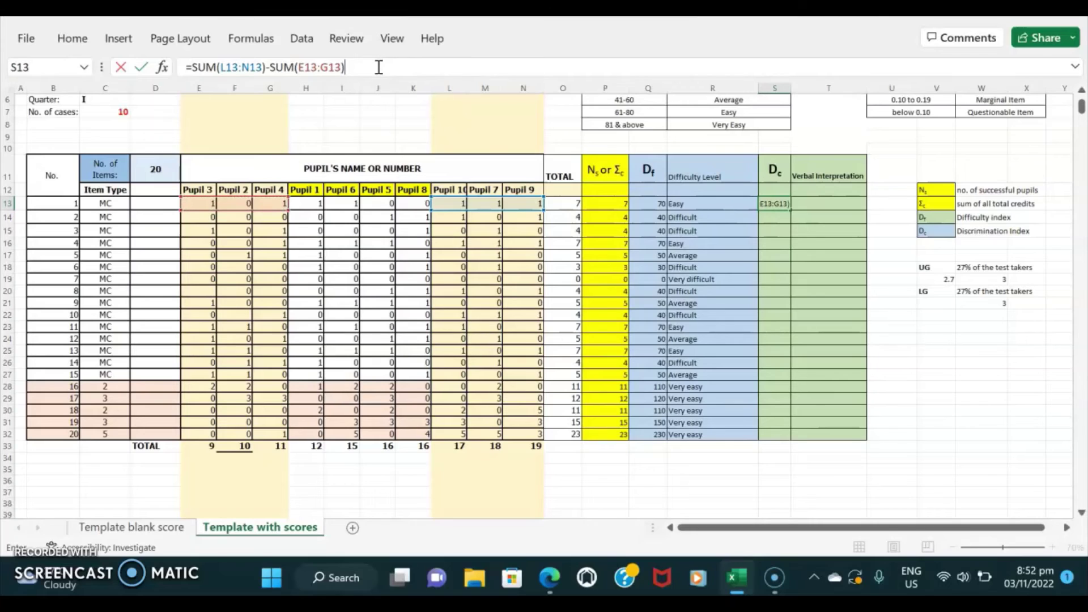
text(/)
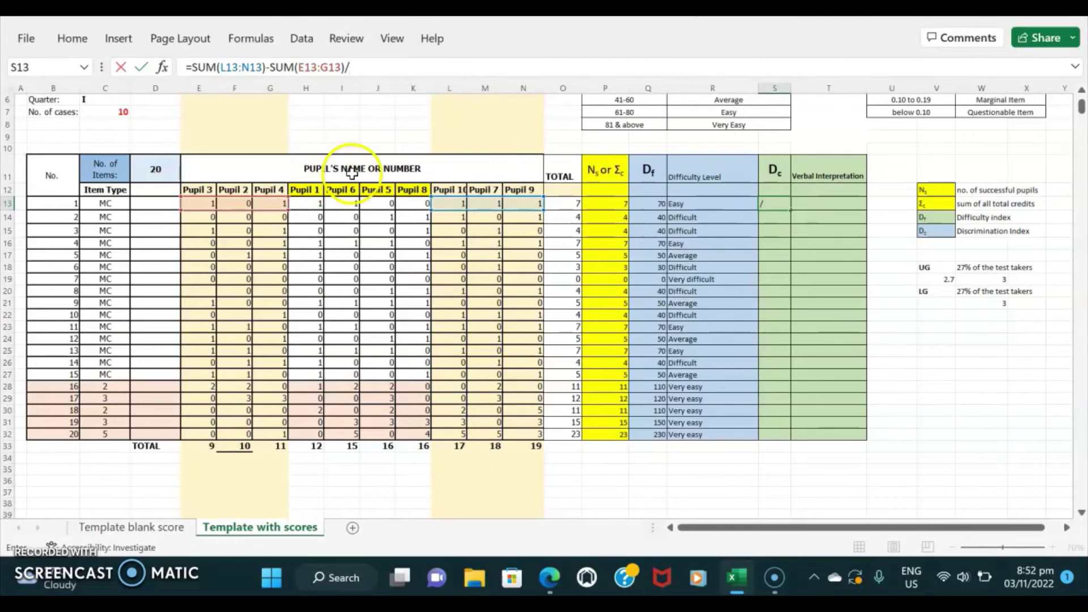
text(3)
key(Return)
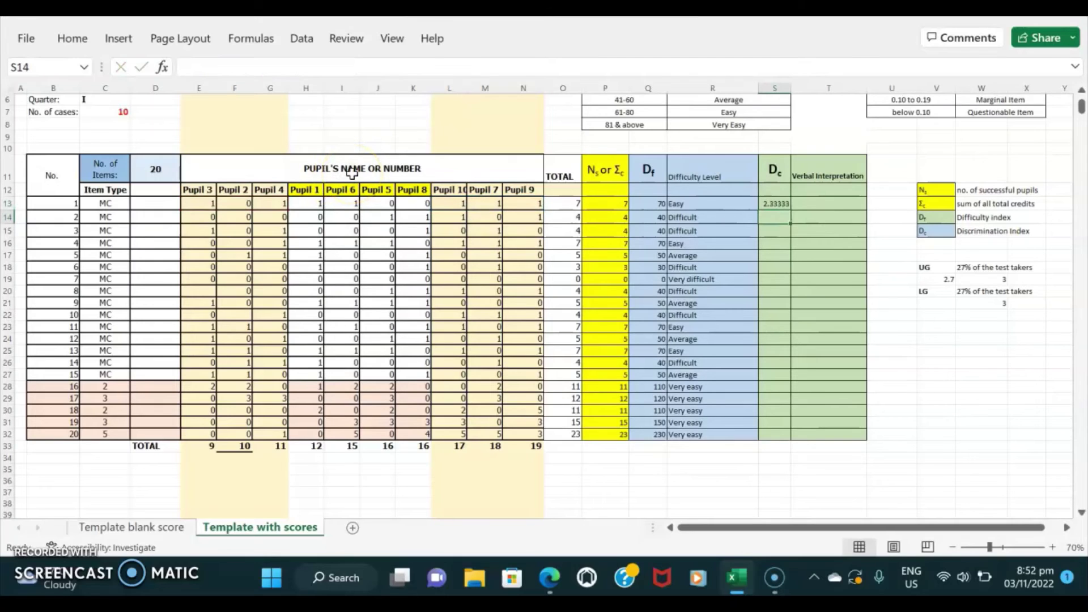
Format item 1's discrimination index in S13 to show one decimal place
click(775, 204)
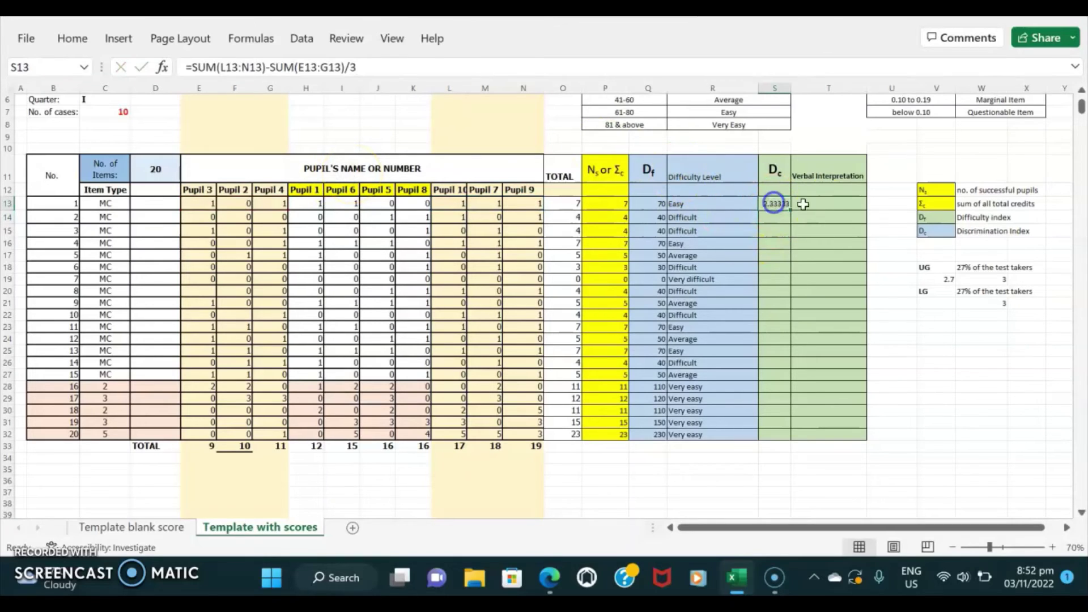
click(4, 203)
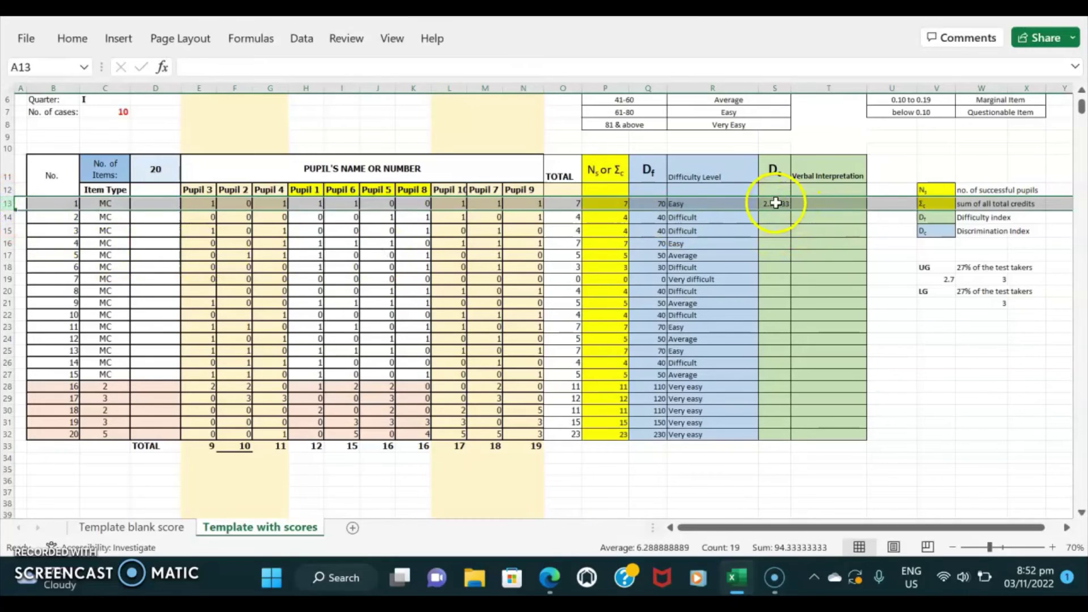
click(807, 239)
click(776, 205)
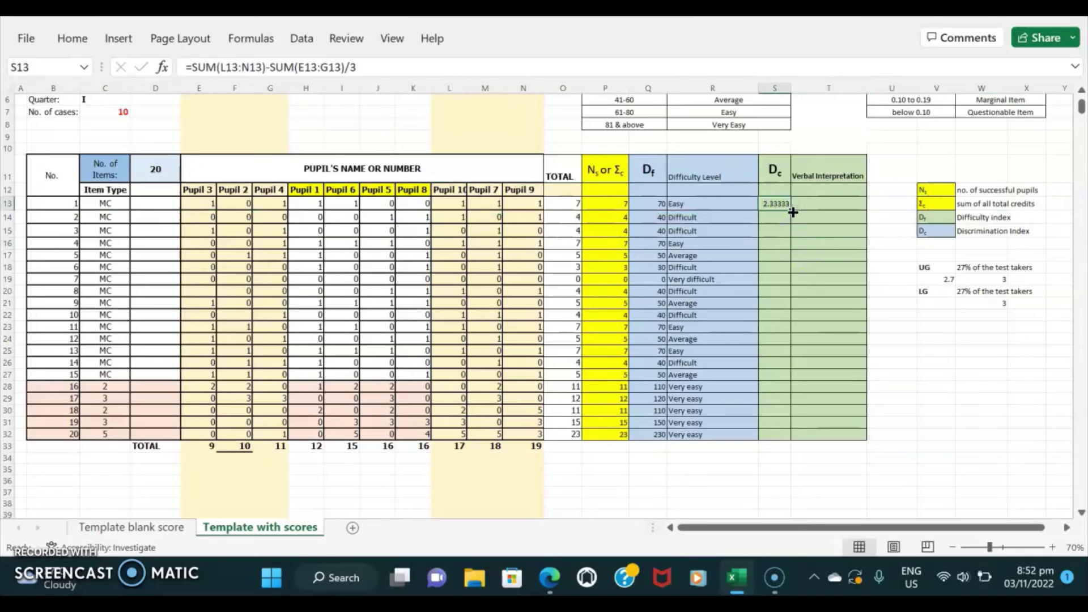
click(72, 38)
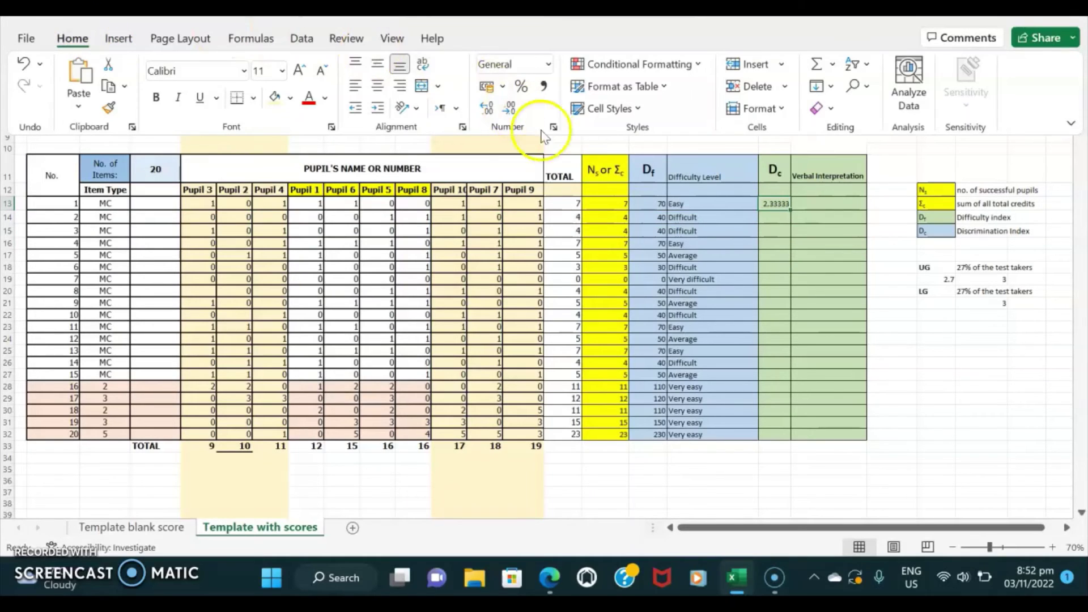
click(512, 109)
click(511, 109)
click(512, 108)
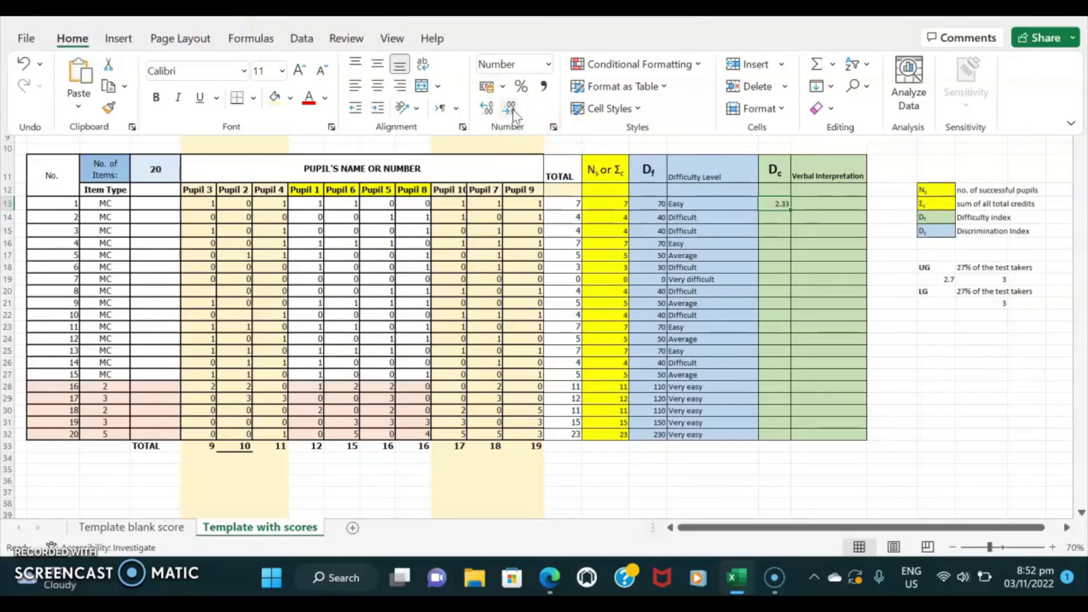
click(511, 109)
Copy the S13 discrimination index formula down the Dc column through S32 for all 20 items
click(790, 209)
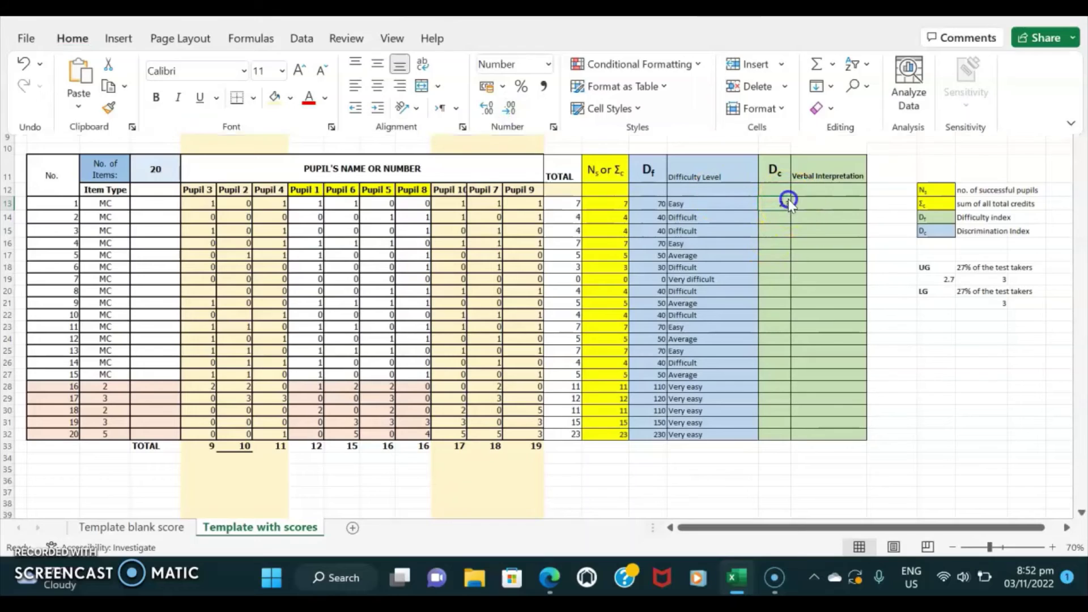
key(ctrl+F1)
click(808, 205)
click(782, 207)
drag(790, 210, 796, 436)
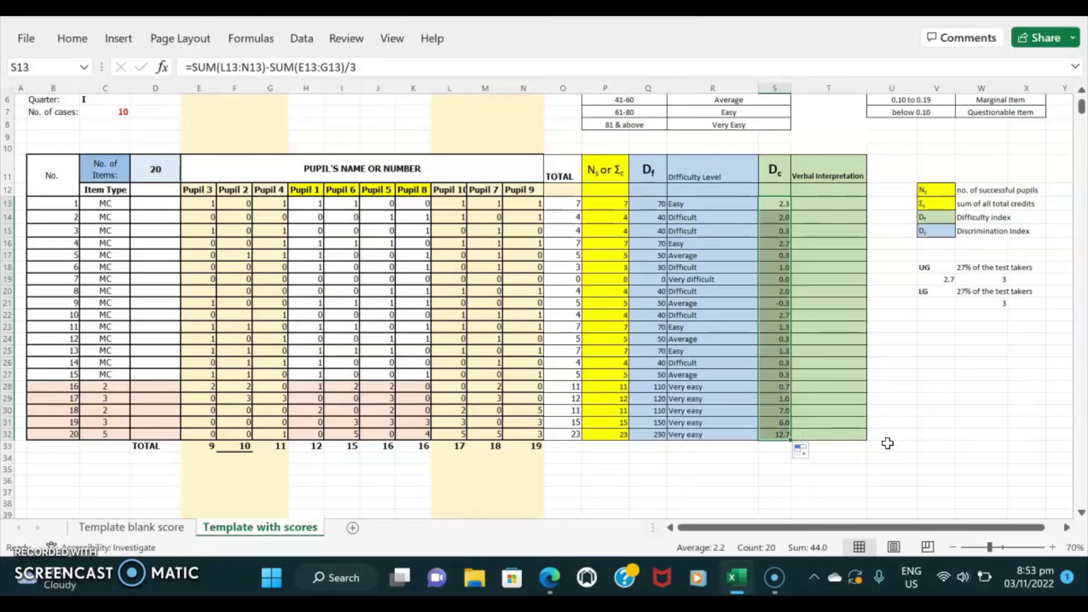
Start an IFS formula in the Verbal Interpretation cell T13 that returns "Very Good Item" when S13>=0.40
click(832, 278)
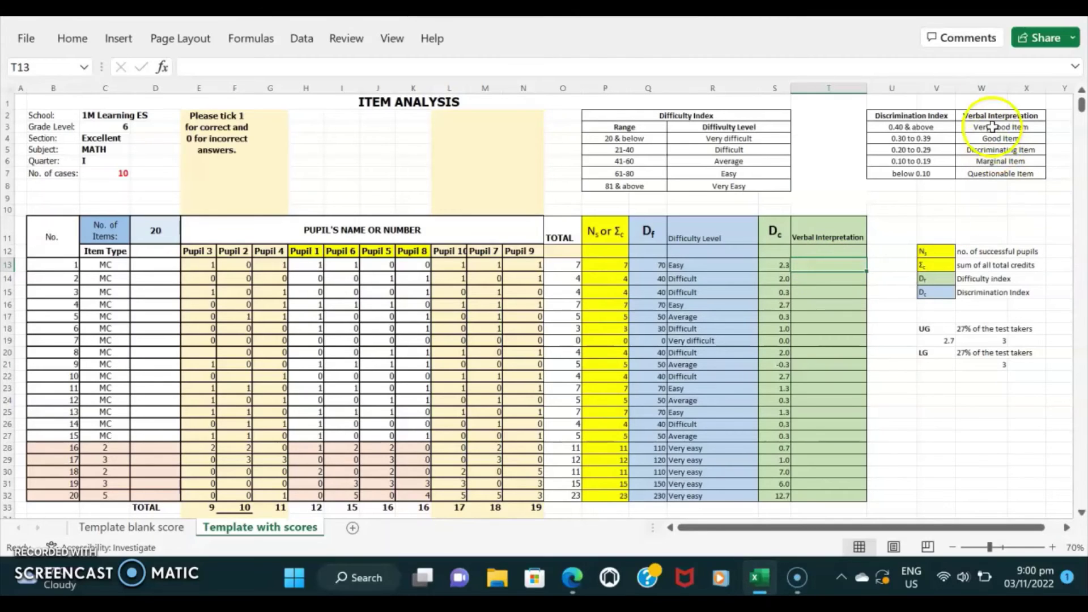
click(822, 266)
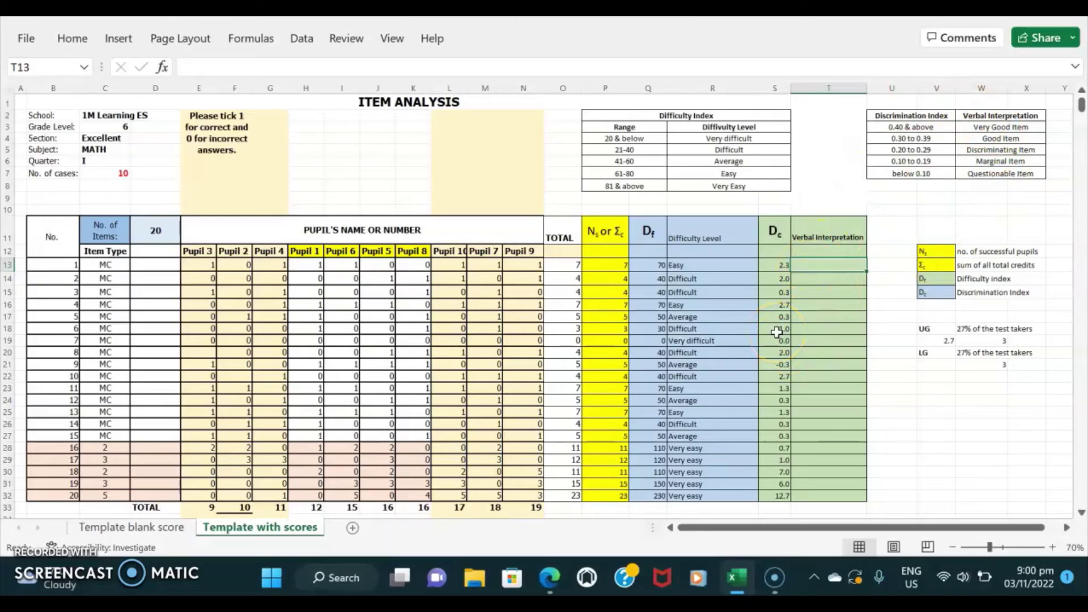
text(=)
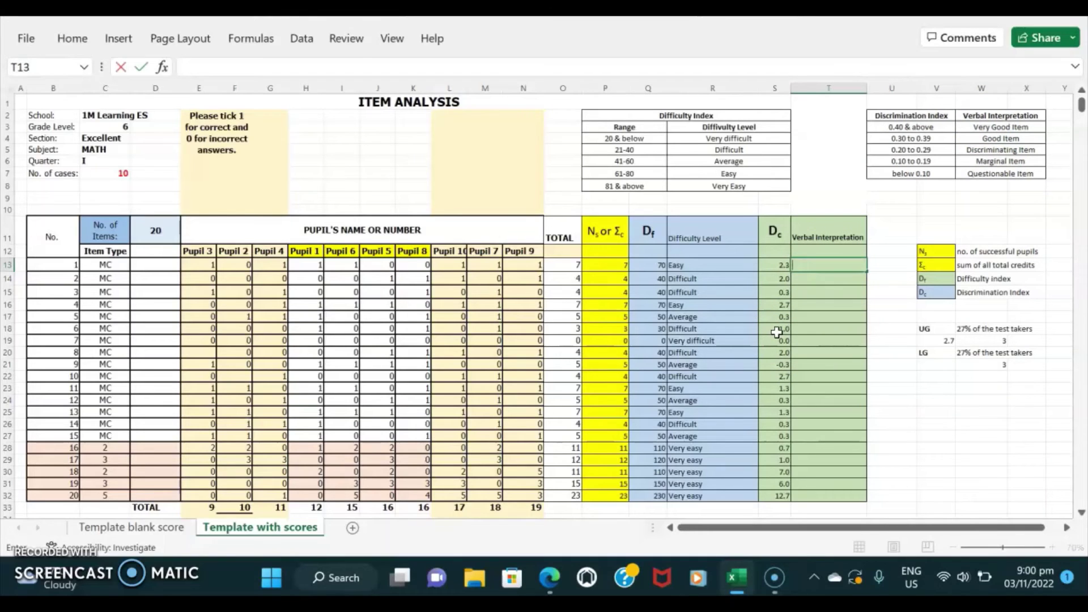
text(if)
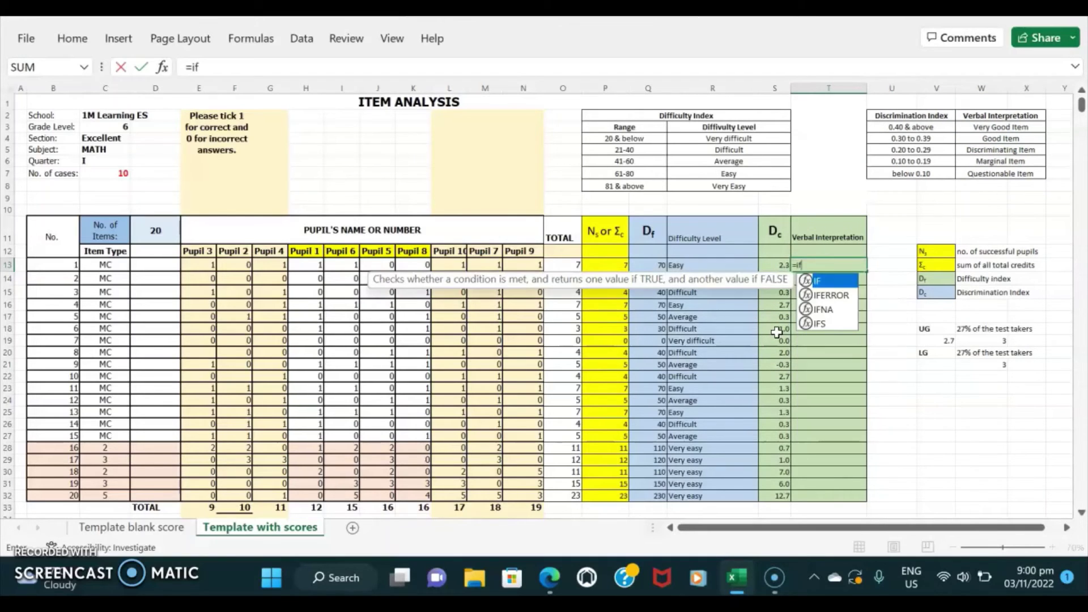
text(s()
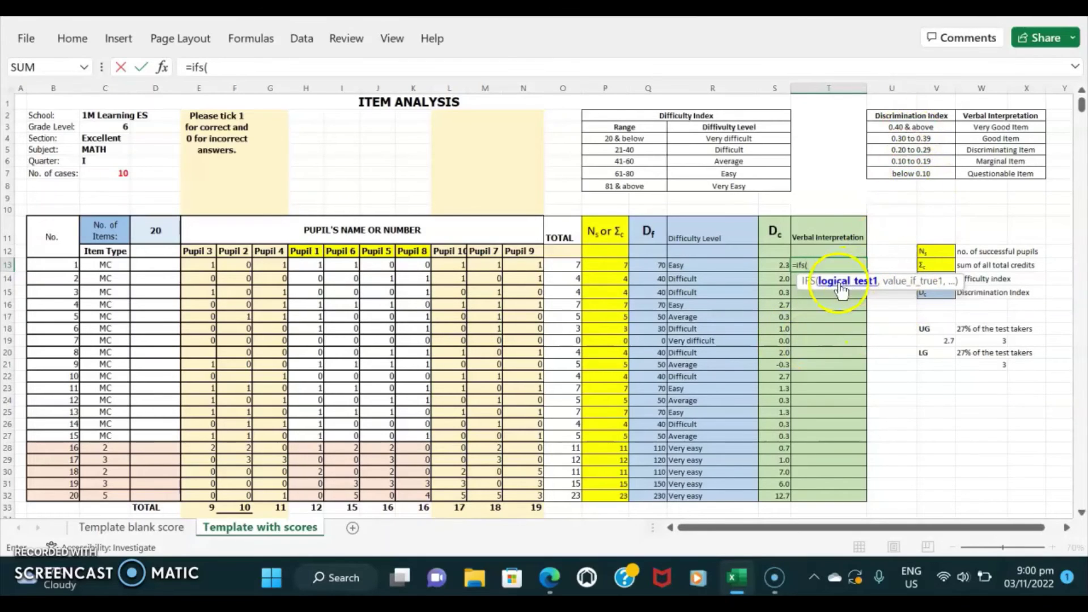
click(779, 264)
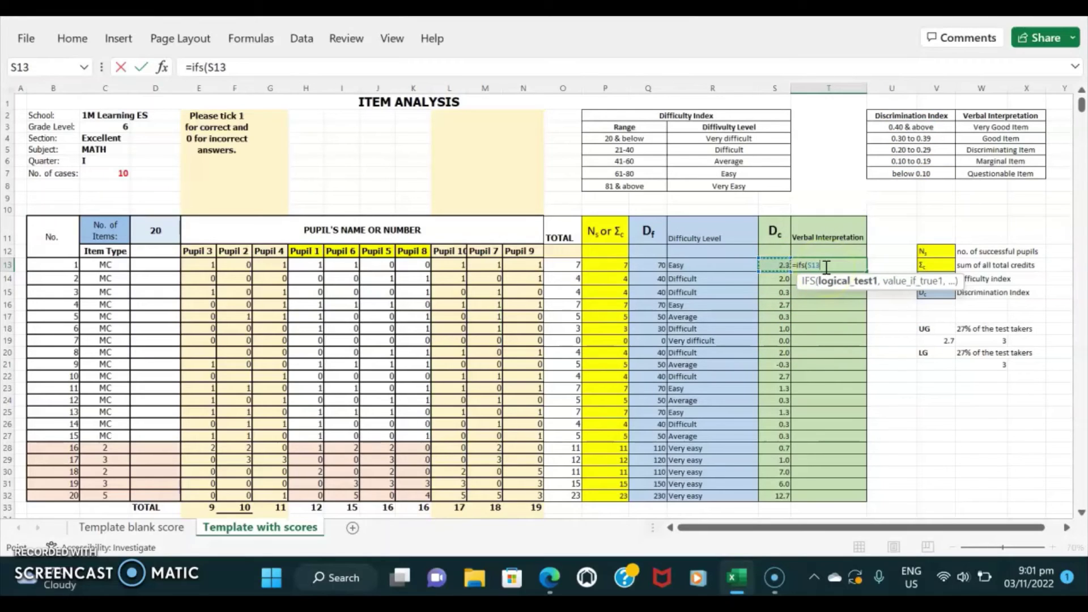
text(>+)
key(BackSpace)
text(=0.40,)
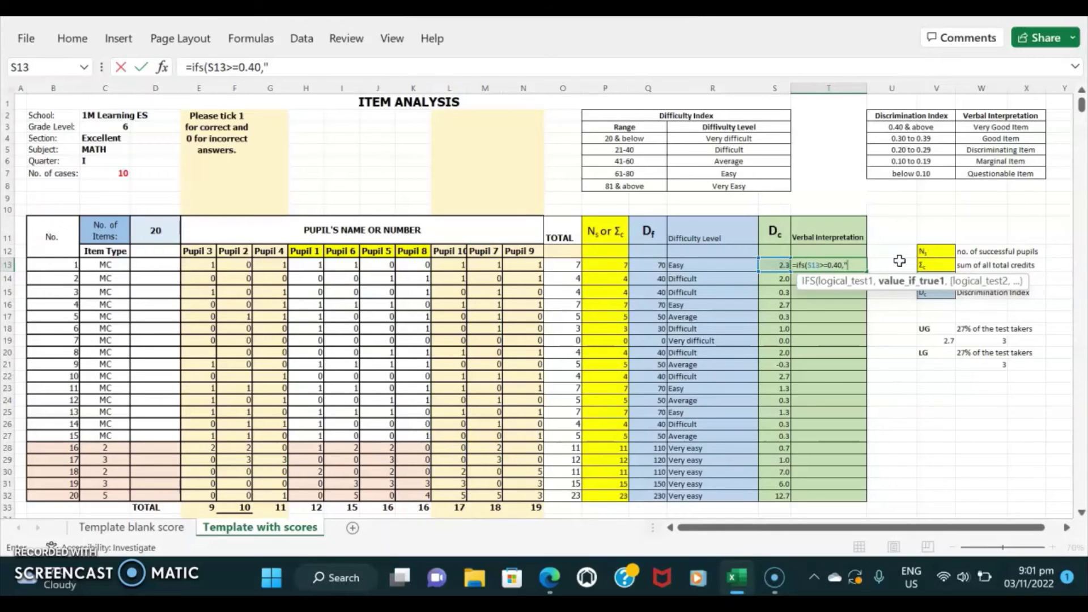
text("Very Good)
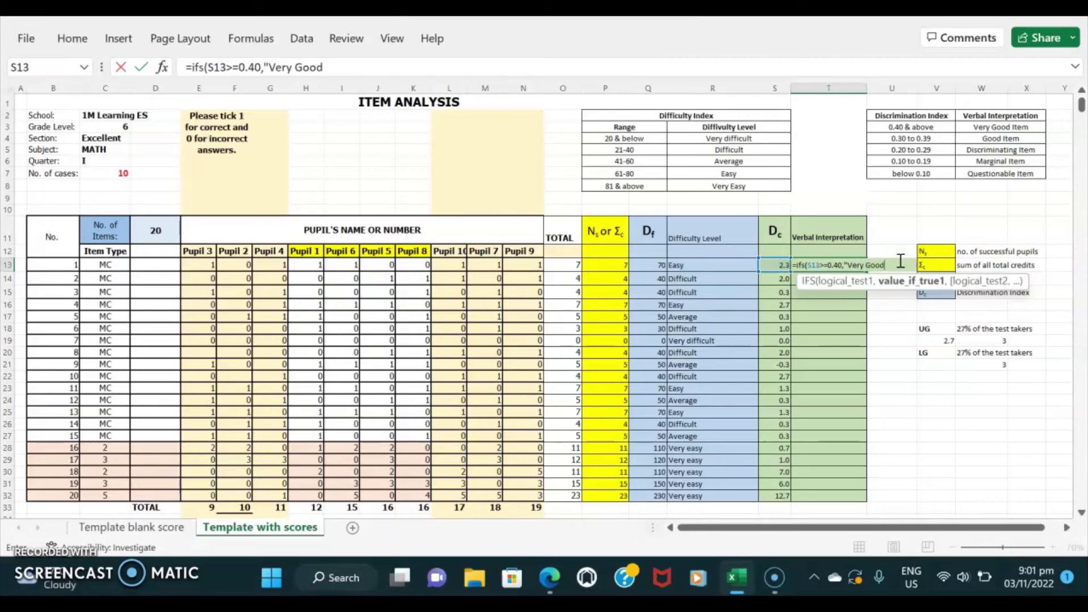
text( Item",)
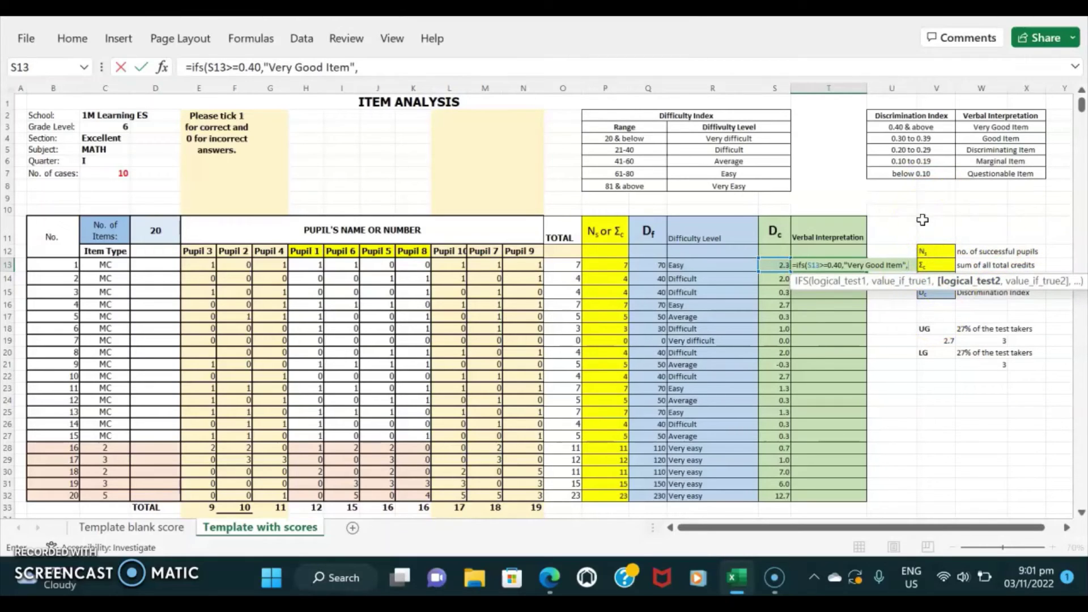
Add the second condition to the T13 IFS formula, returning "Good Item" when S13>=0.30
click(776, 265)
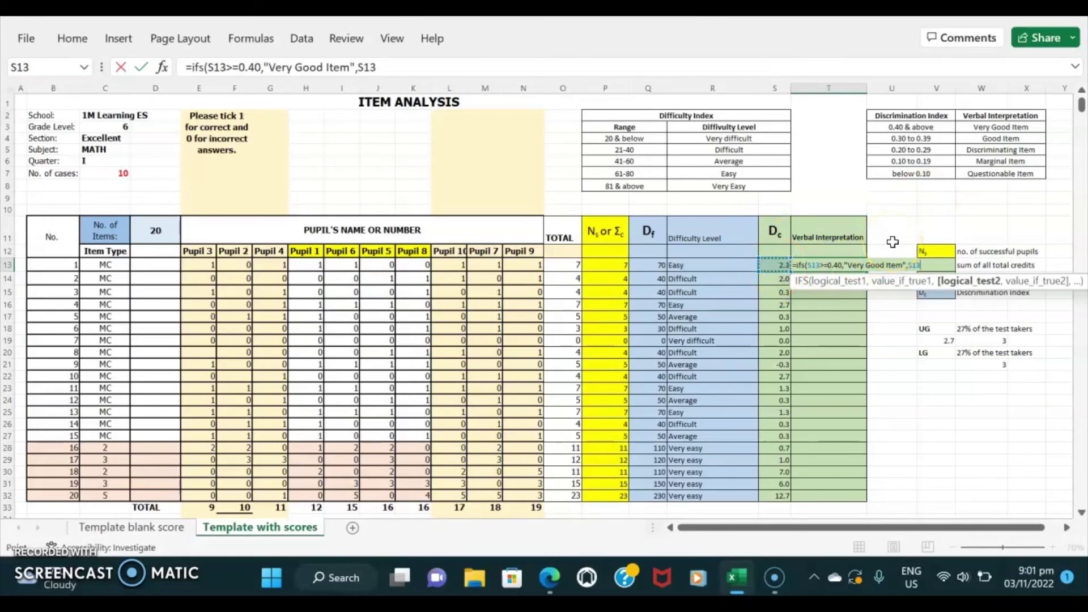
text(>=0.30,")
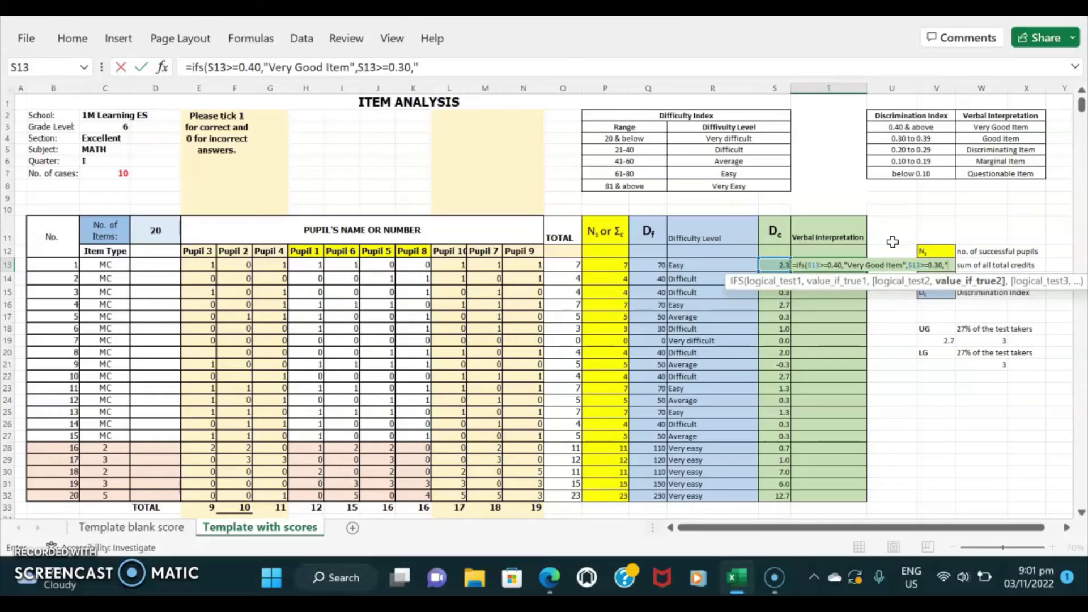
text(Good It)
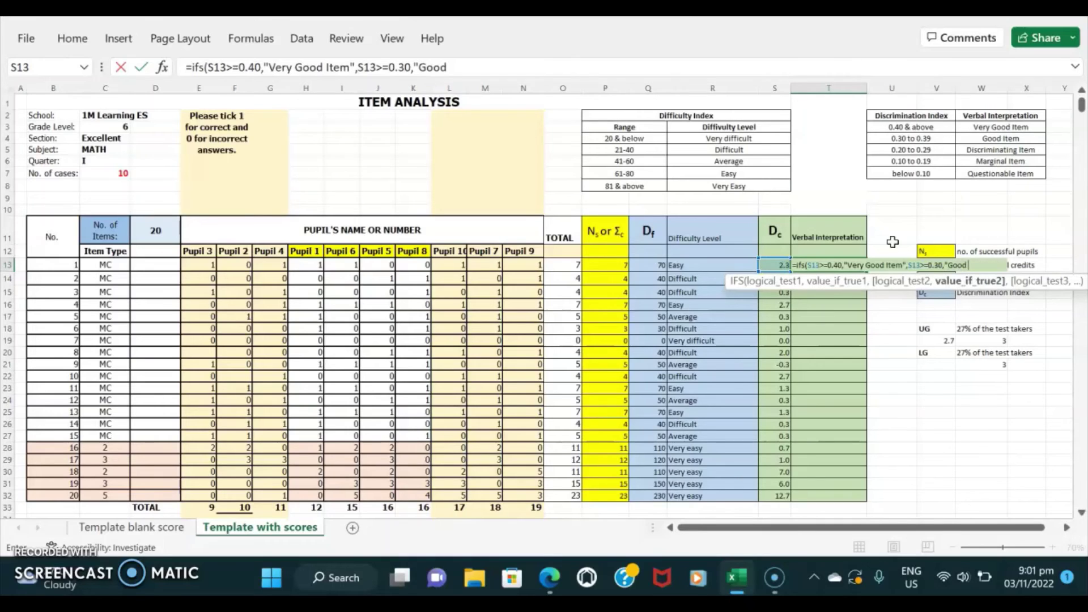
text(em",)
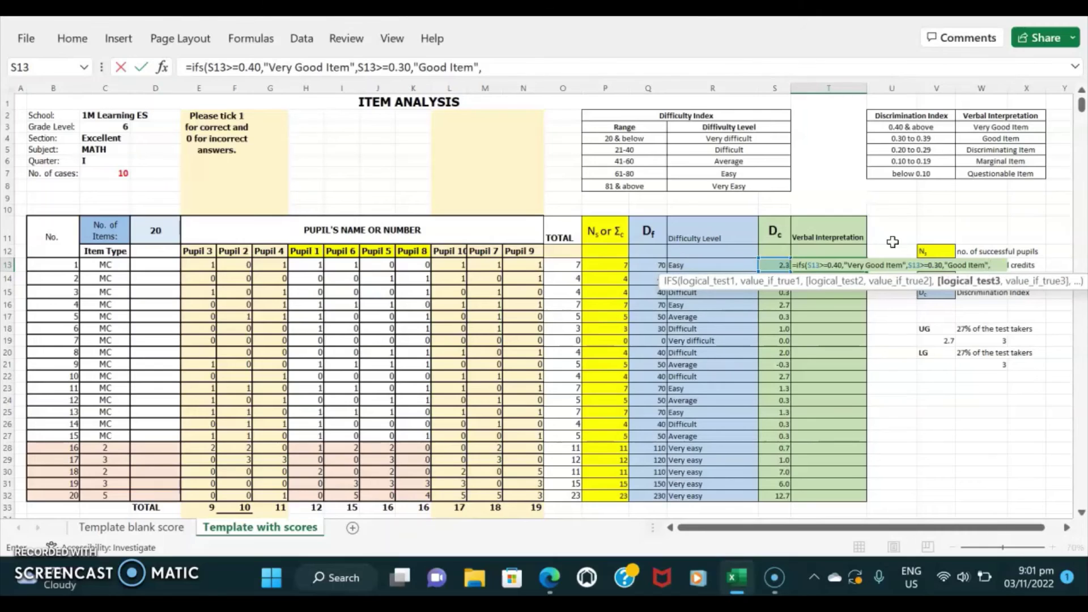
Add a third condition to the T13 IFS formula that returns "Discriminating Item" when S13>=0.20
click(773, 263)
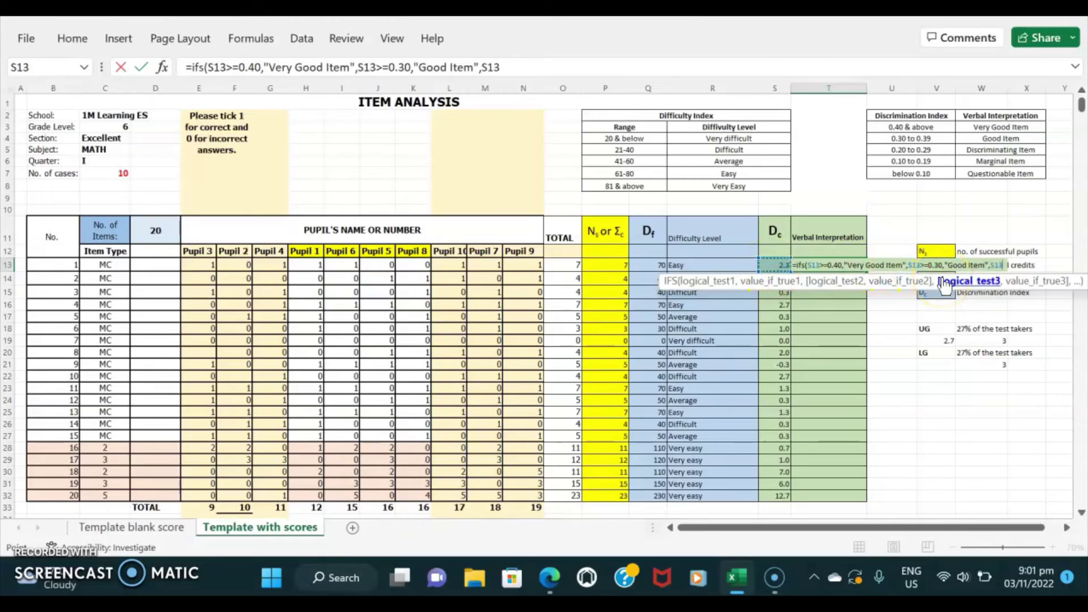
text(>)
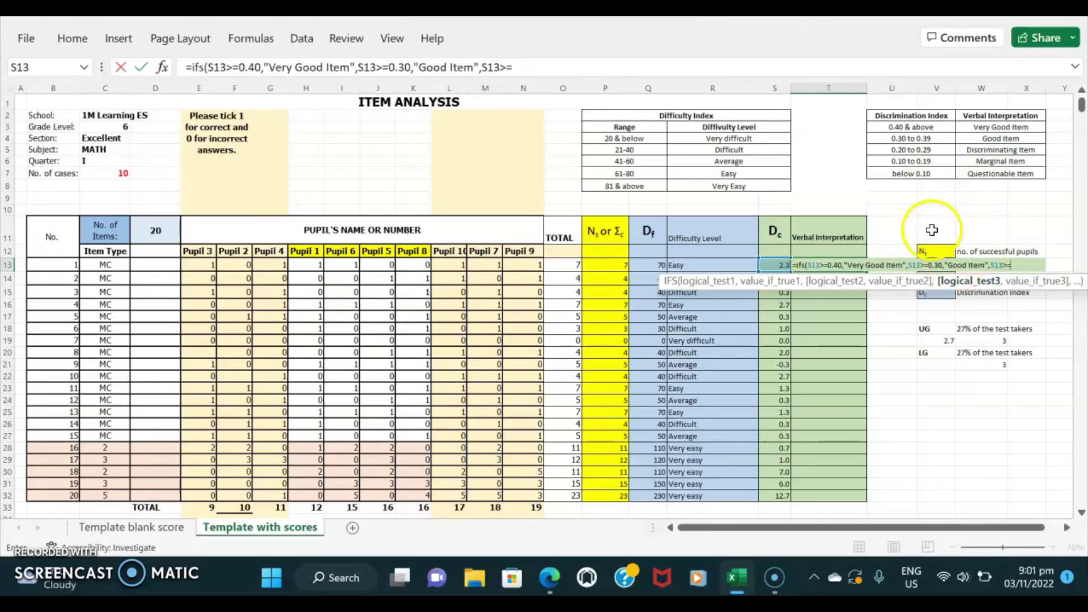
text(=0.20)
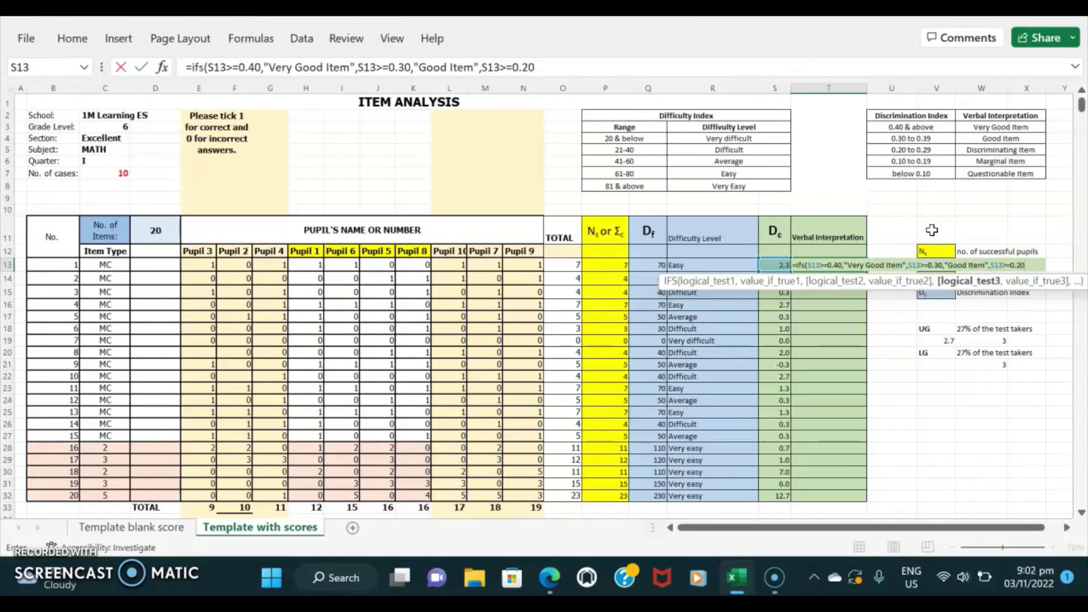
text(,)
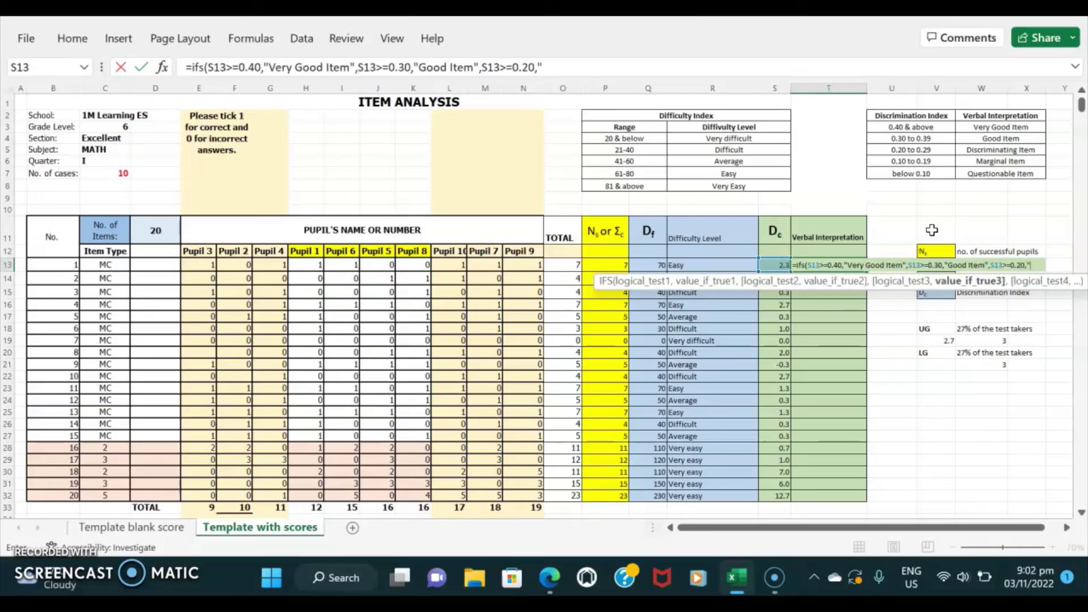
text("Discrimina)
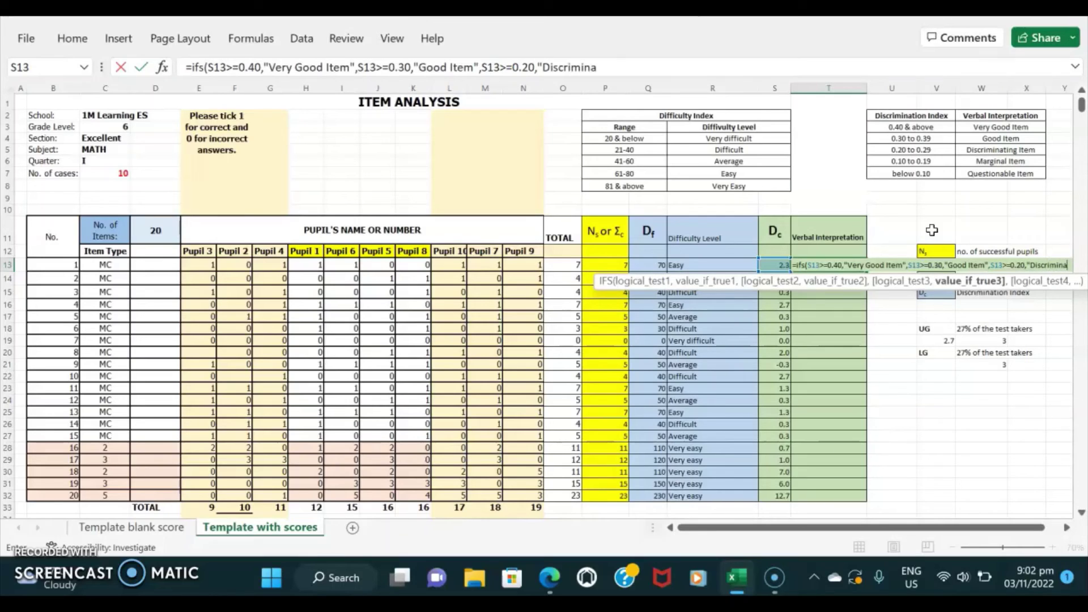
text(ting Item)
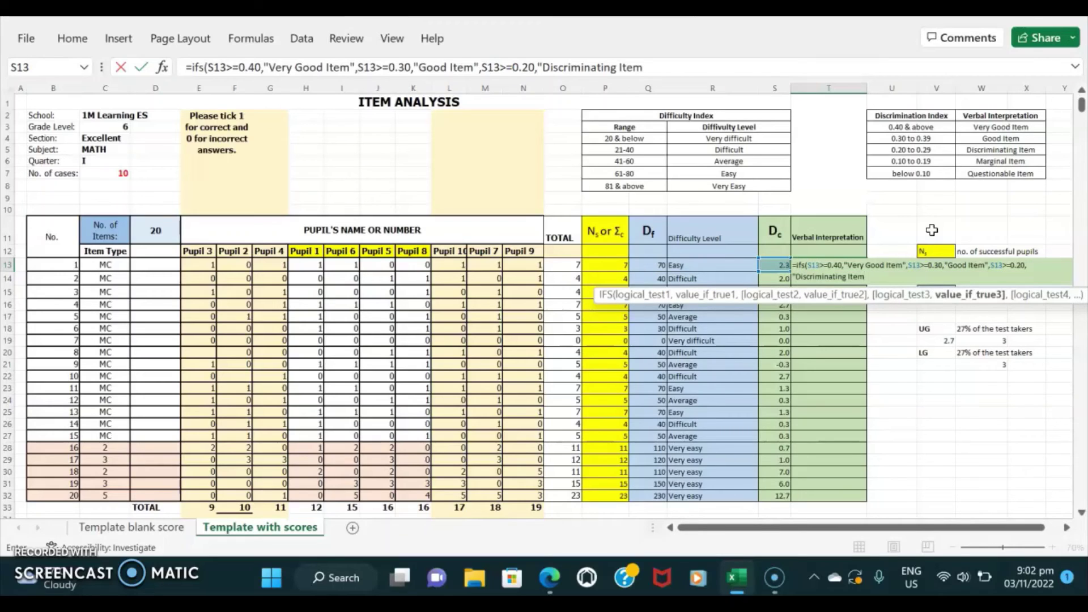
text(",)
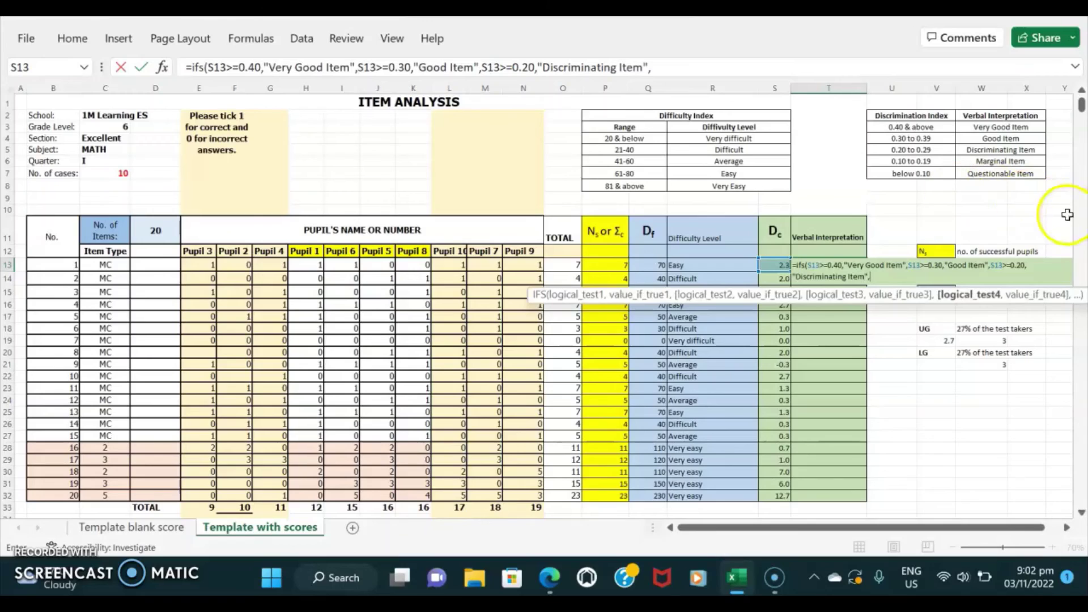
Add a fourth condition to the T13 IFS formula that returns "Marginal Item" when S13>=0.10
click(775, 267)
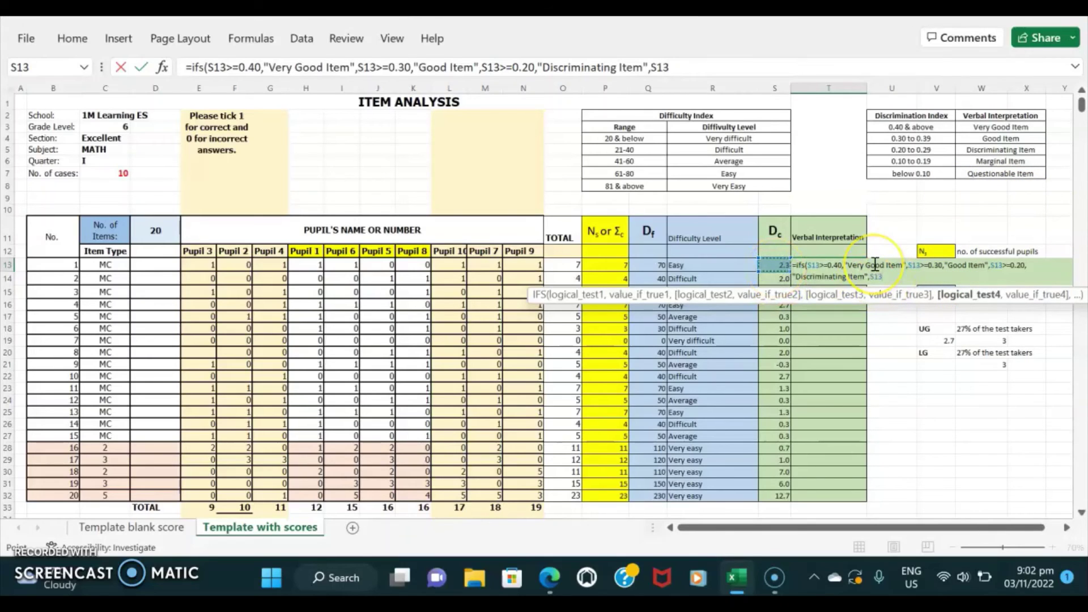
text(>)
click(922, 251)
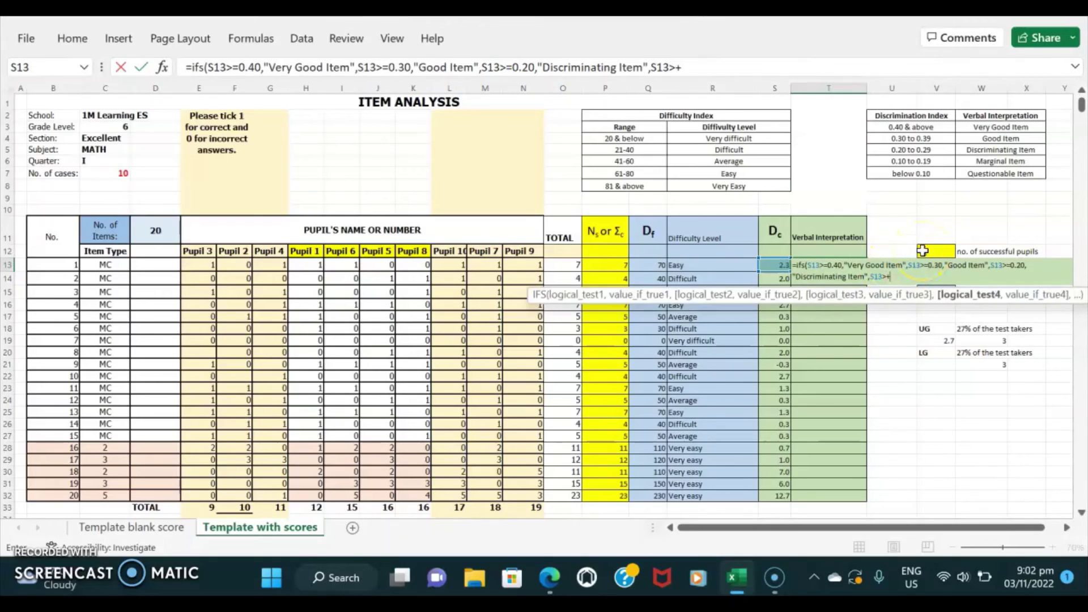
text(+)
text(0)
text(.10)
text(,)
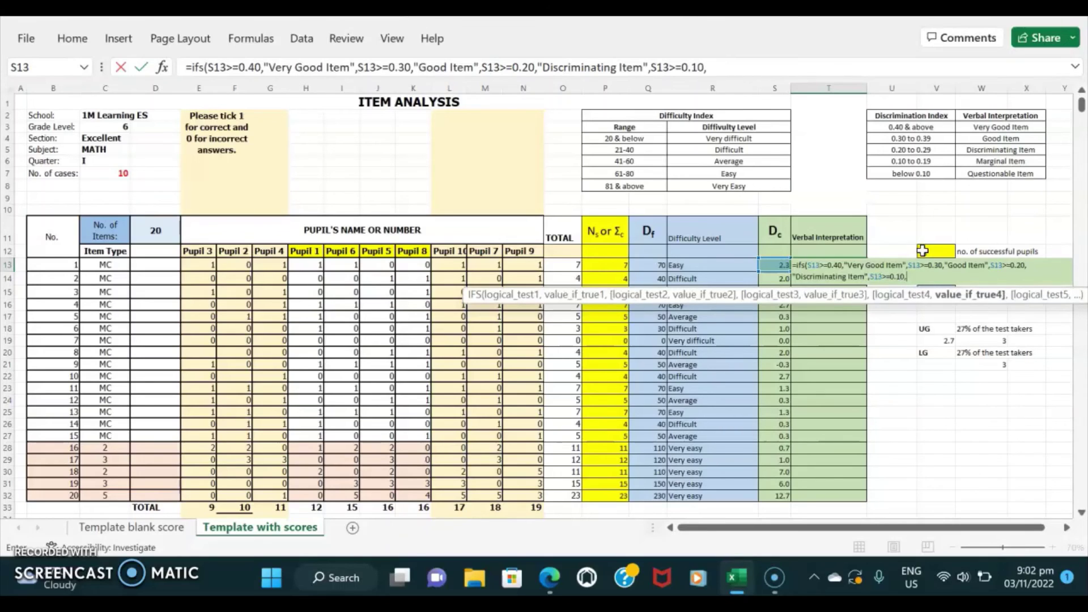
text("Marginal)
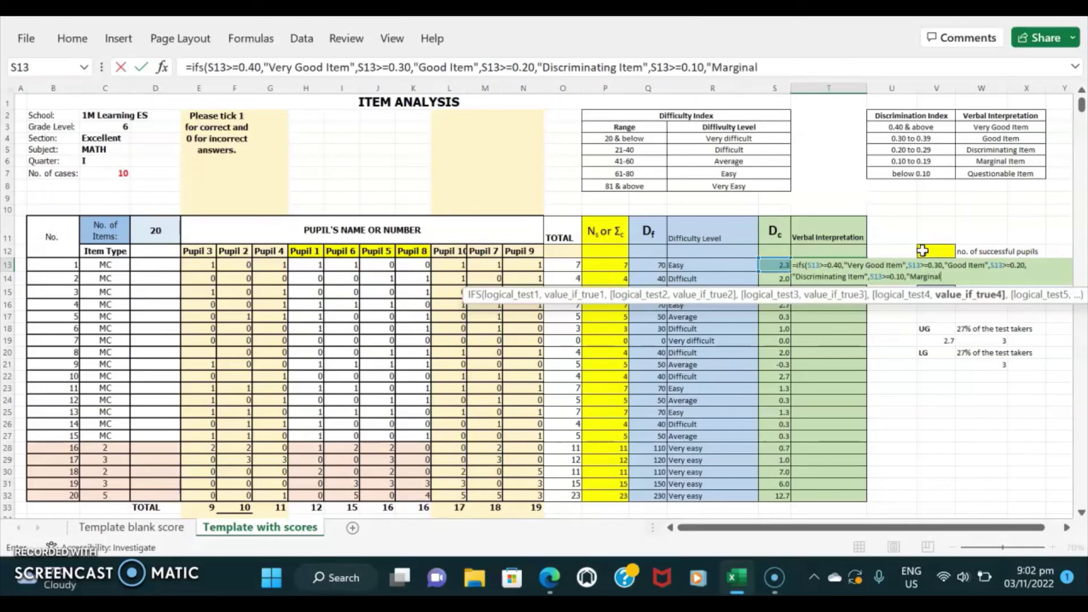
text( Item",)
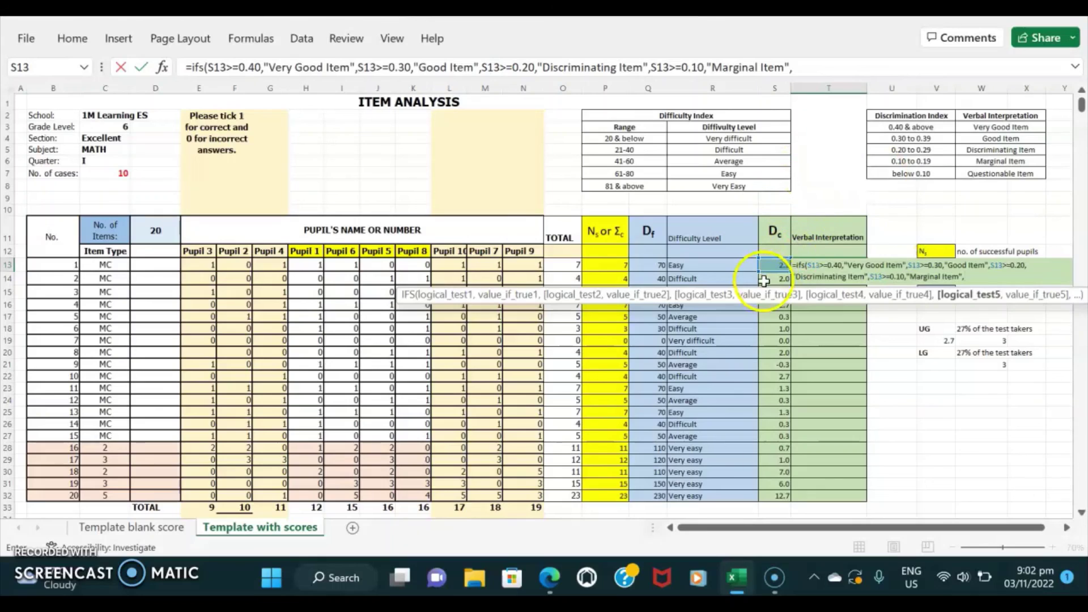
Finish the T13 IFS formula with a last condition returning "Questionable Item" when S13<0.10, and enter it
click(774, 265)
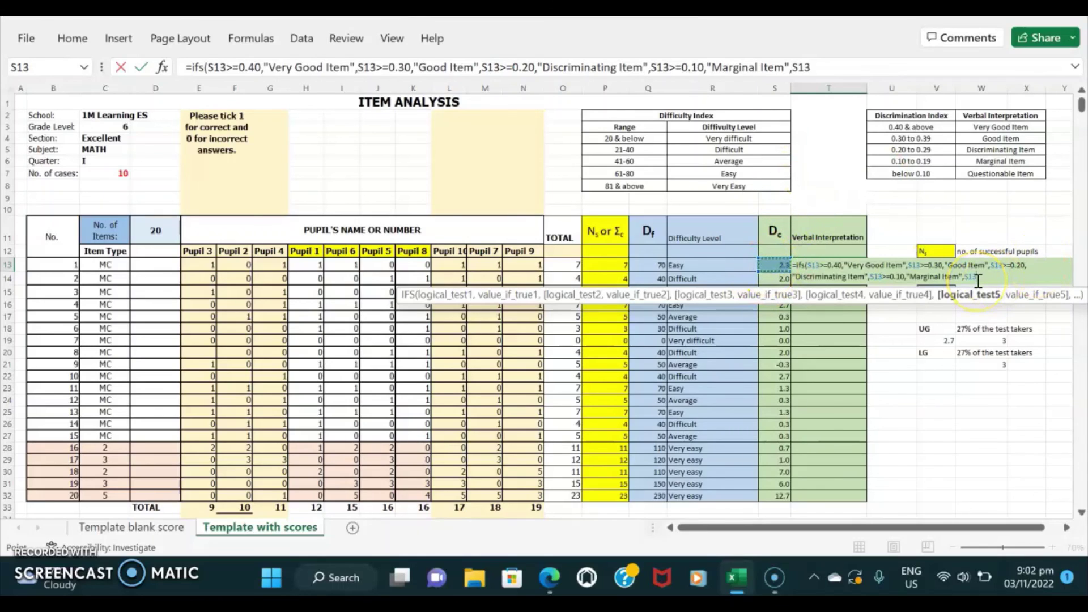
text(>)
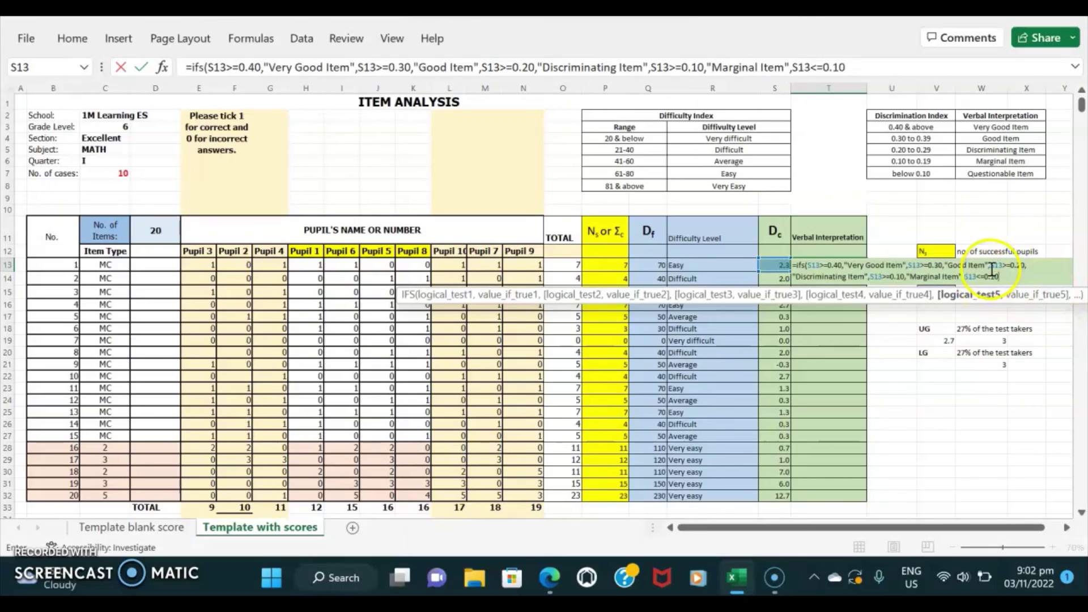
click(989, 277)
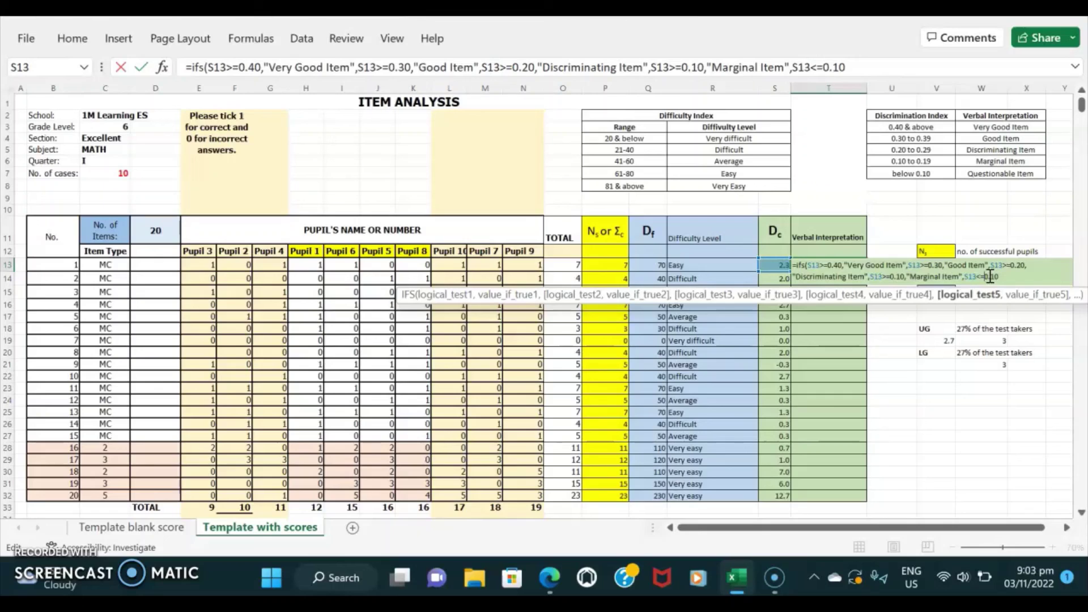
key(BackSpace)
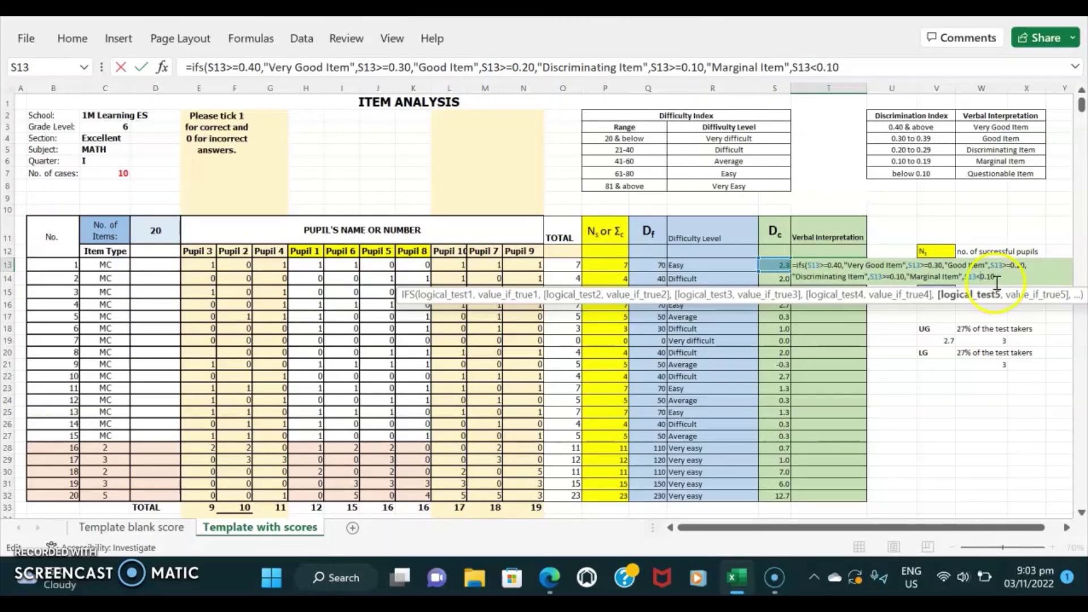
click(998, 275)
click(1025, 276)
text(,)
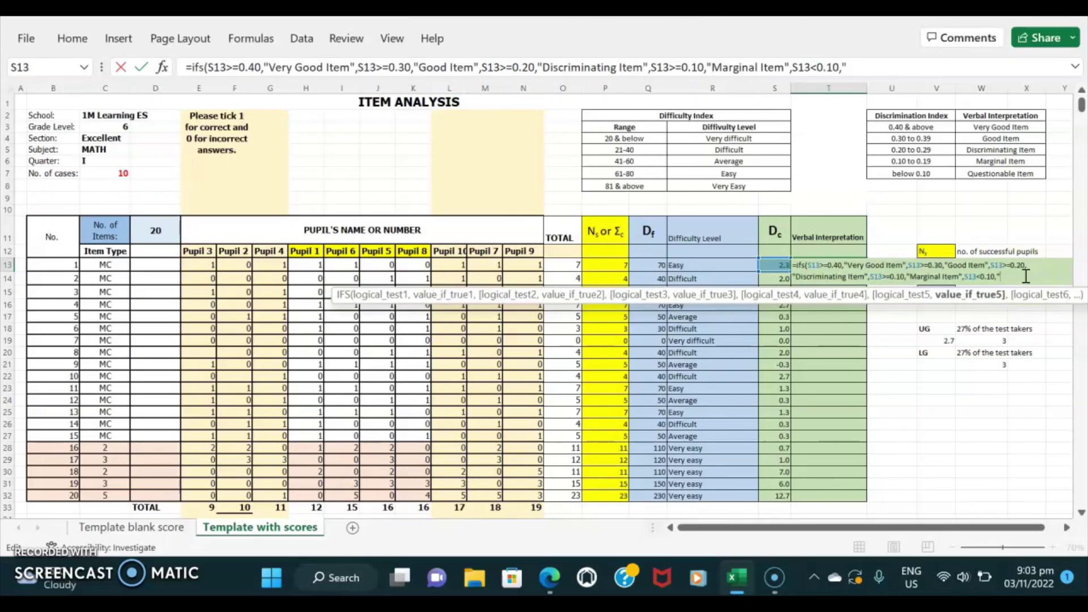
text("Questionable Item")
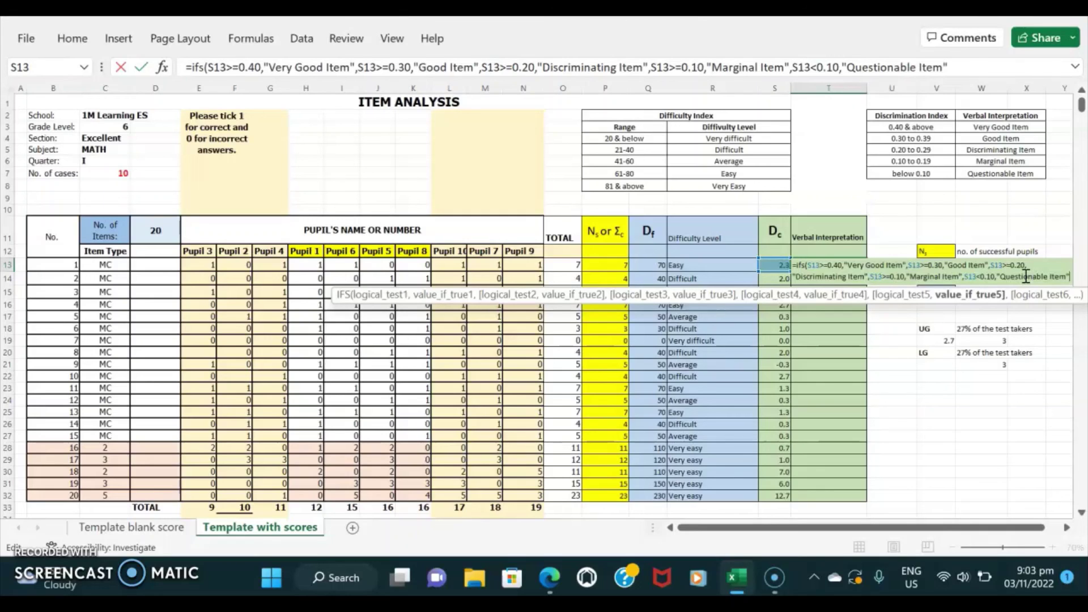
text())
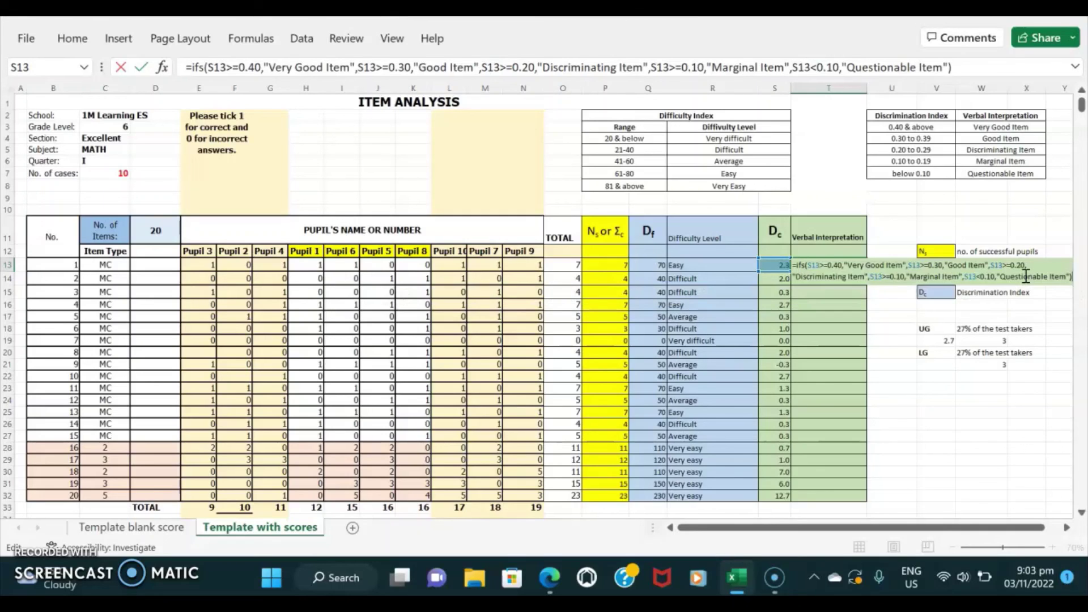
key(Return)
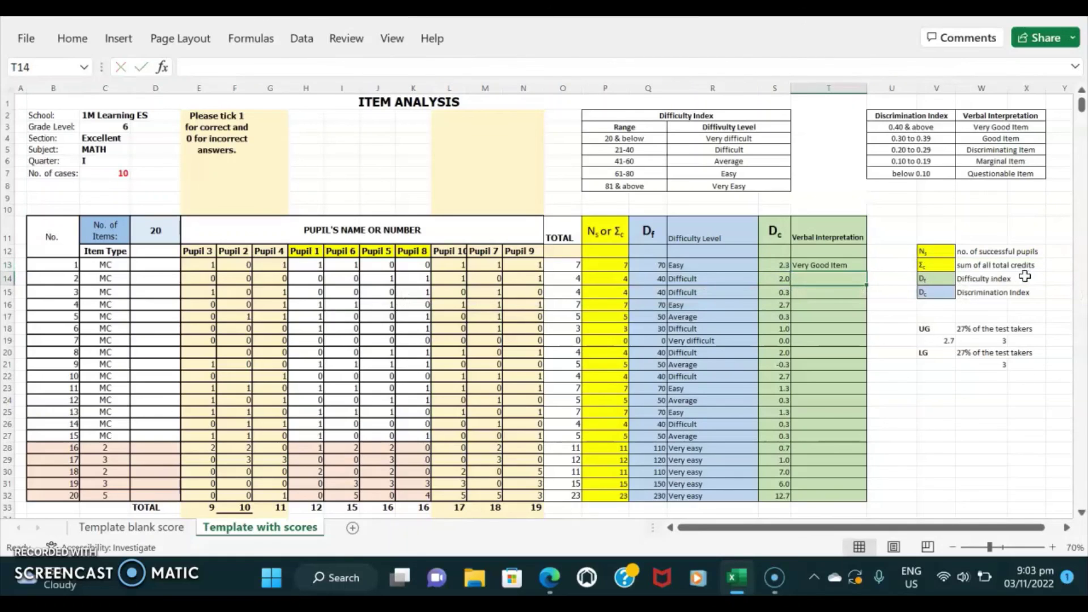
Copy the T13 formula down the Verbal Interpretation column through T32 for all 20 items
click(822, 264)
scroll(830, 266, down, 1)
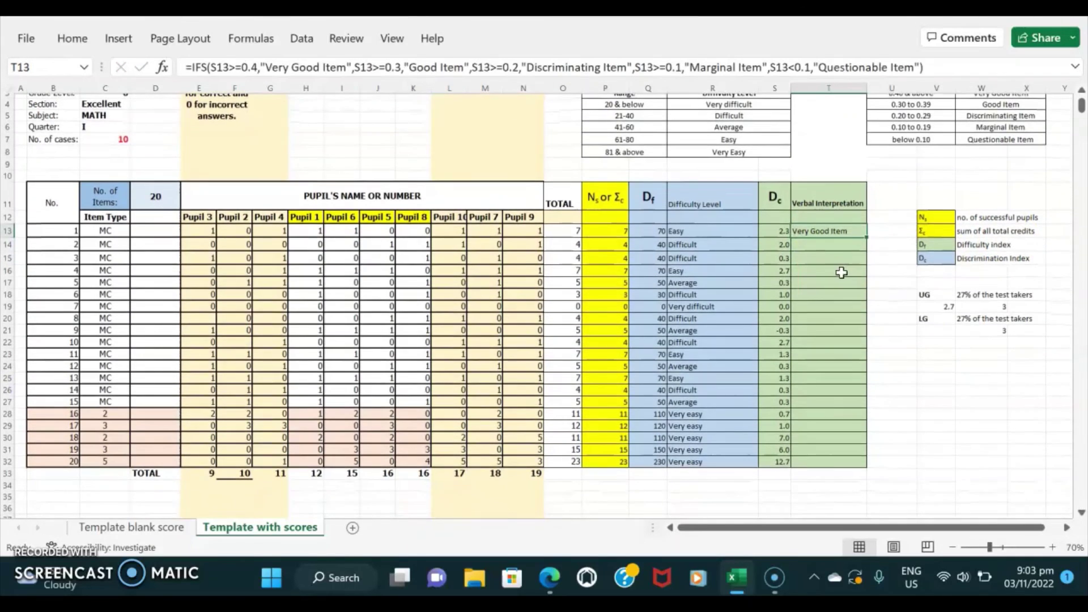
scroll(850, 271, up, 1)
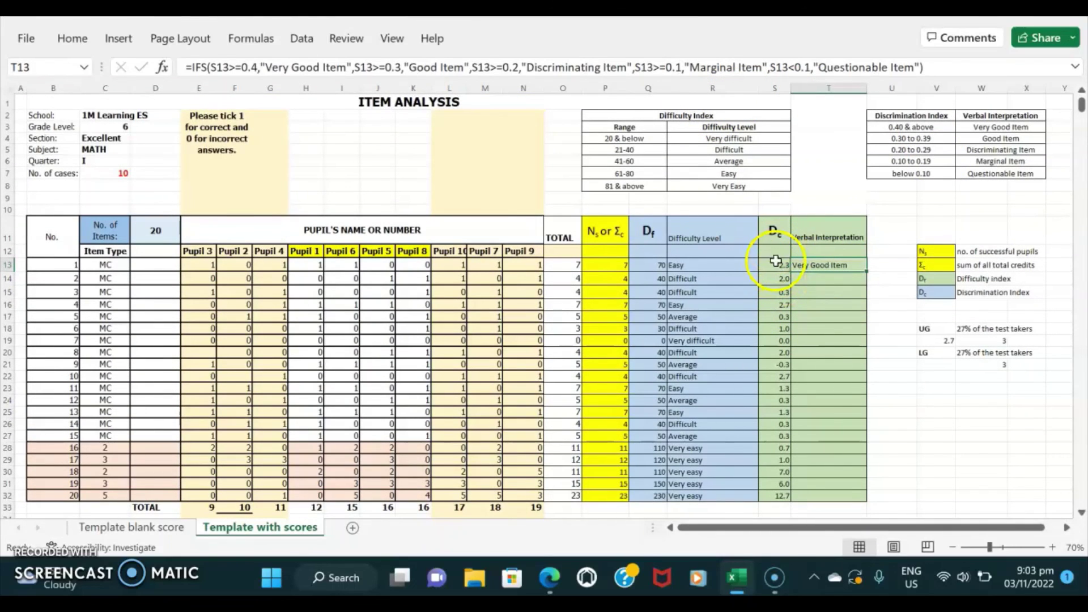
click(891, 127)
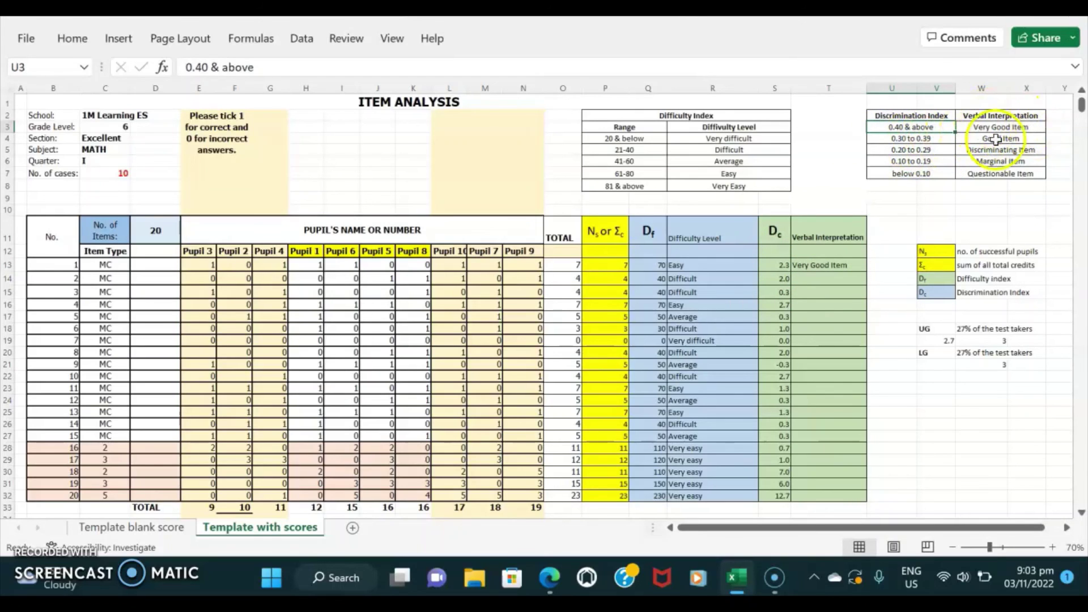
scroll(1023, 175, down, 1)
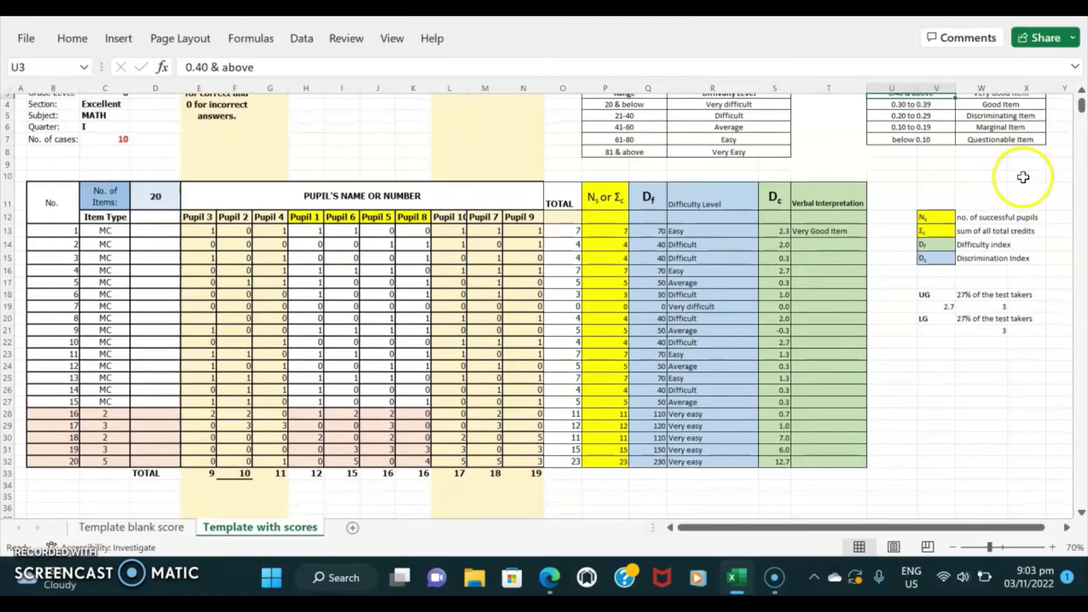
click(812, 232)
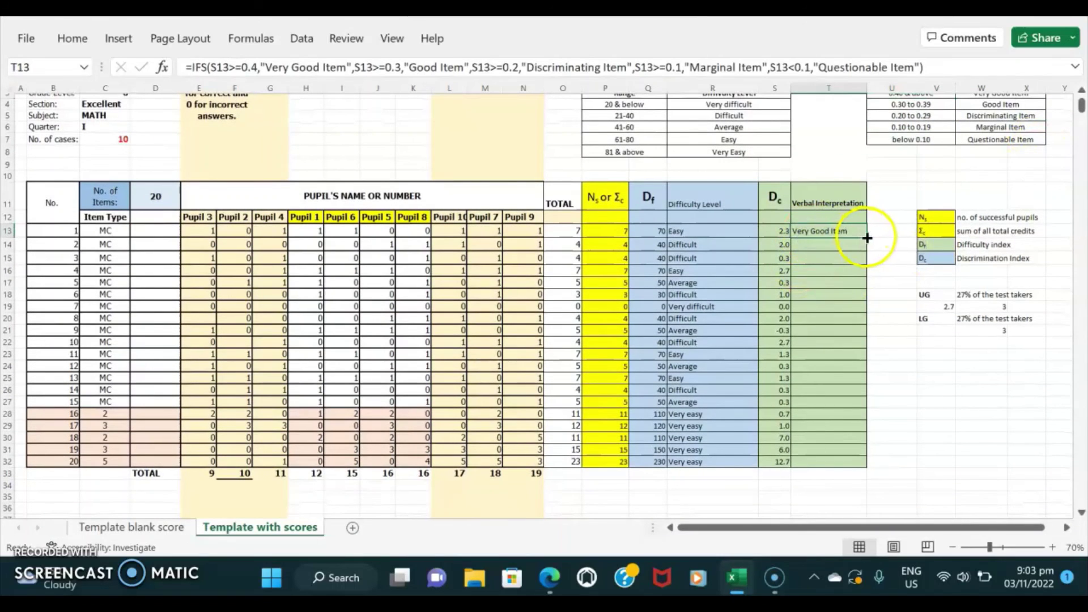
drag(867, 236, 873, 465)
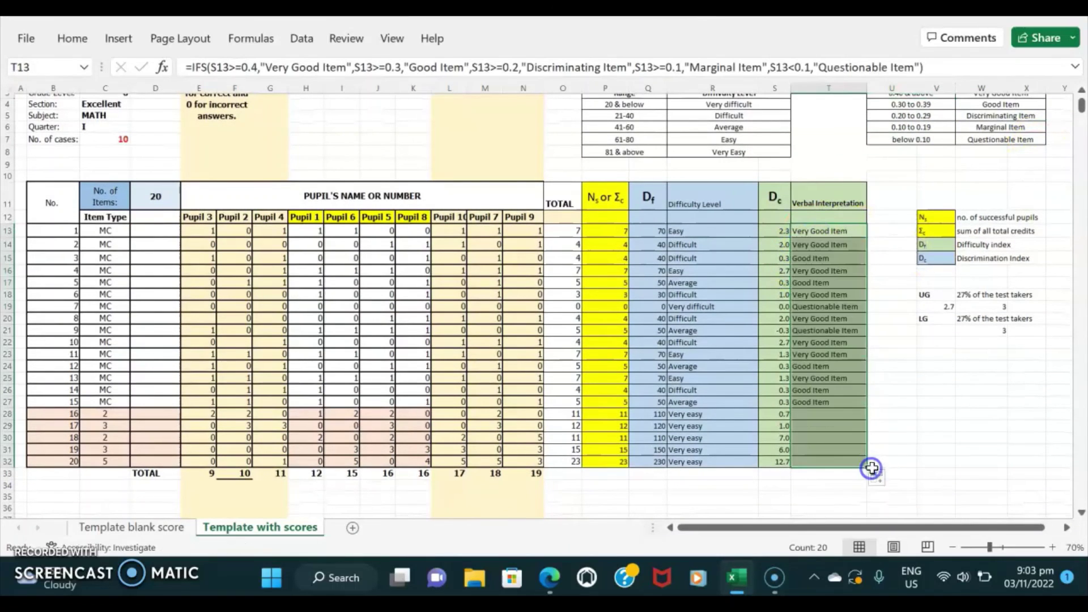
scroll(900, 433, up, 1)
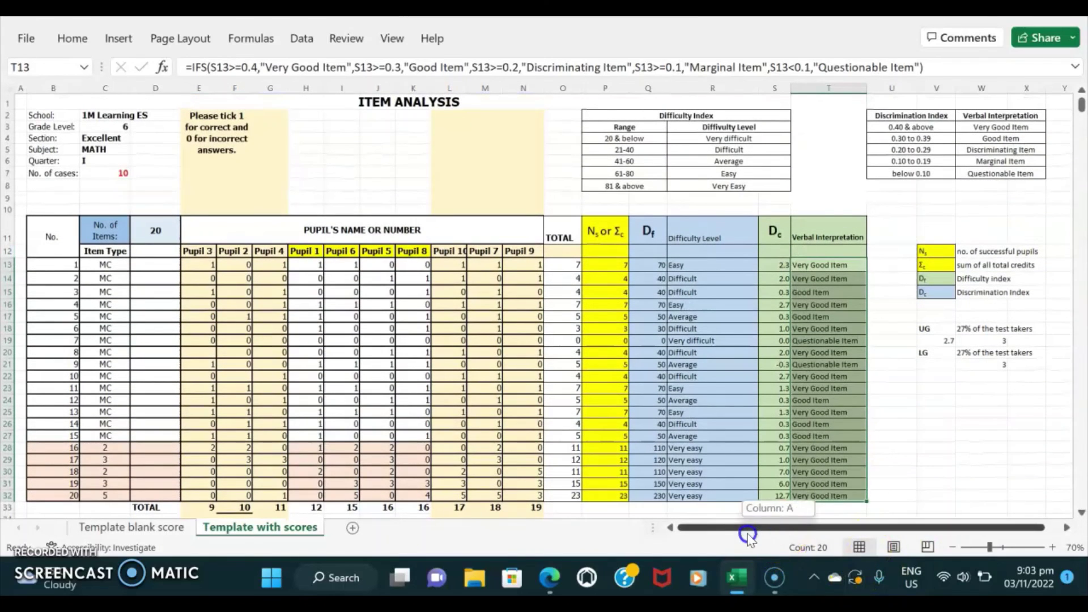
click(711, 266)
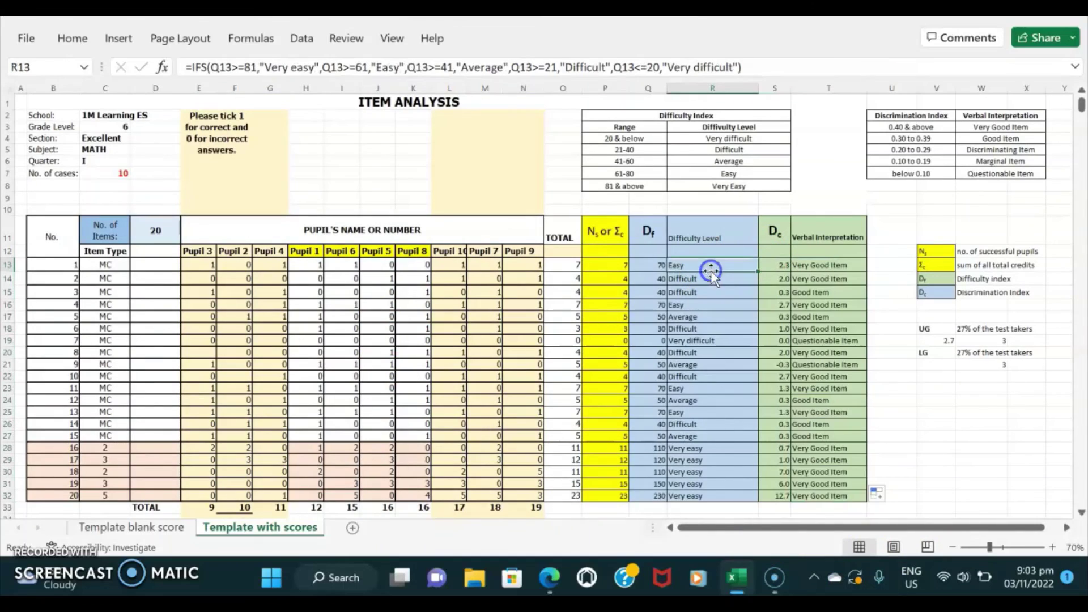